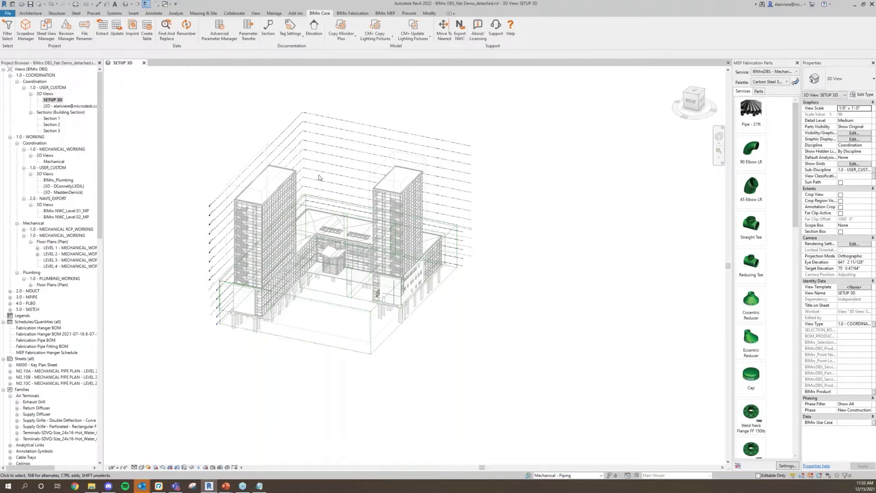
Copy the Tower A and Tower B scope boxes from the linked model BIMrx_ARCH_Demo_R22 into the current model with Scopebox Manager
middle_click_drag(323, 162, 465, 100, "shift")
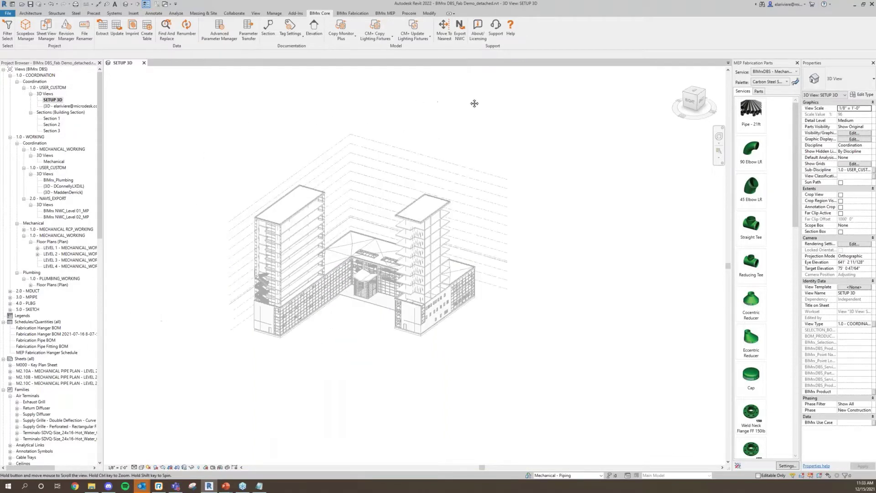
left_click(26, 36)
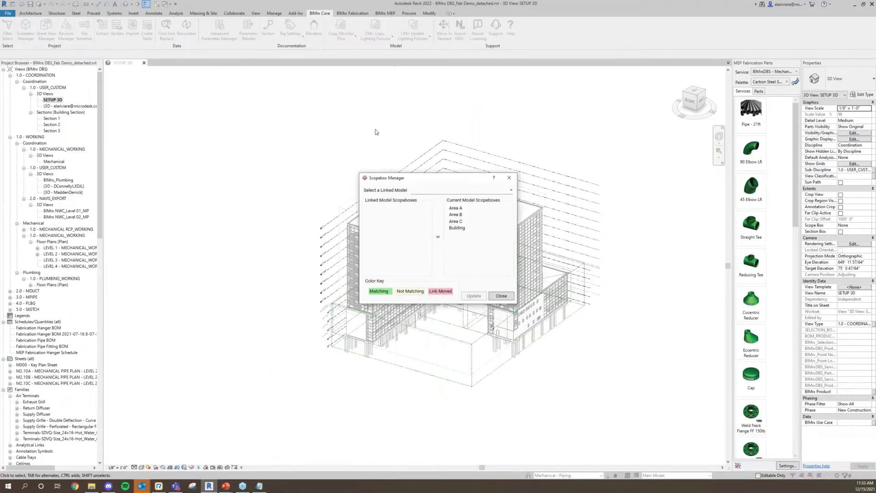
left_click_drag(244, 139, 157, 98)
left_click(196, 111)
left_click(198, 122)
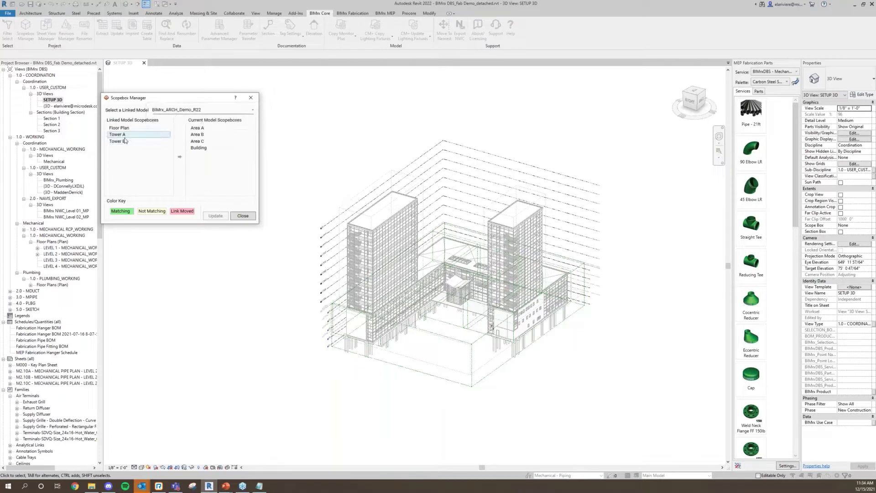
left_click_drag(125, 138, 127, 144)
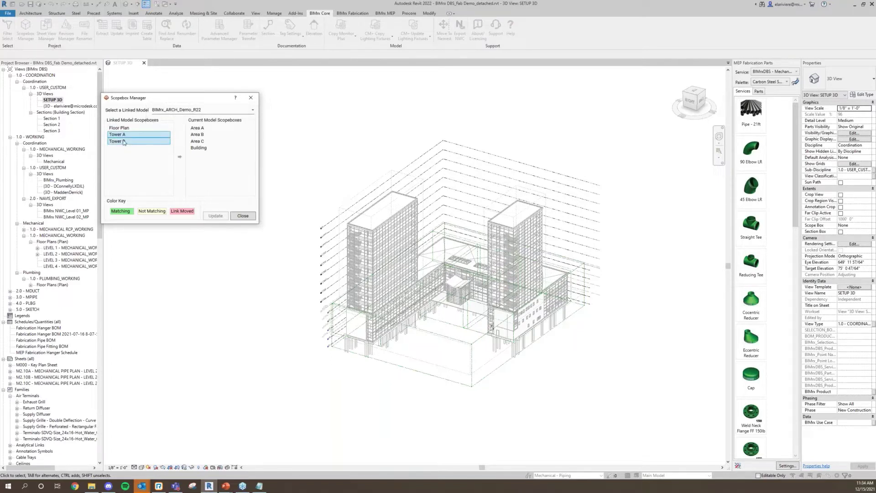
left_click(180, 157)
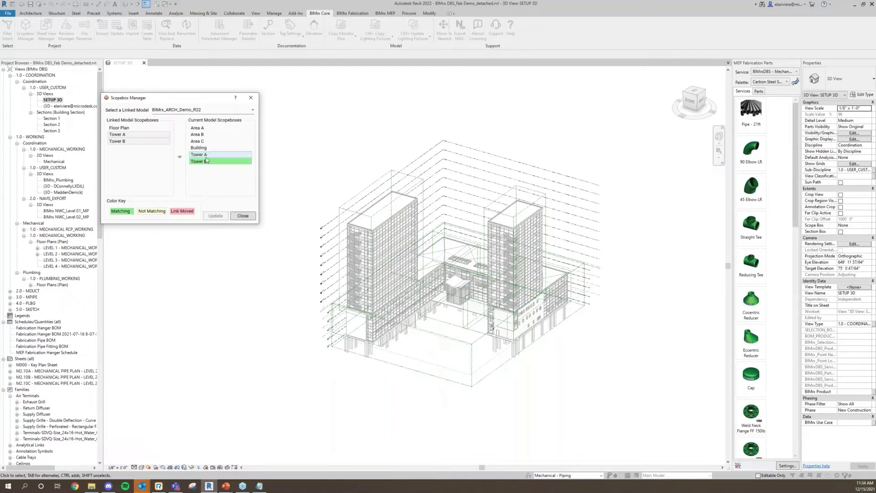
left_click(249, 216)
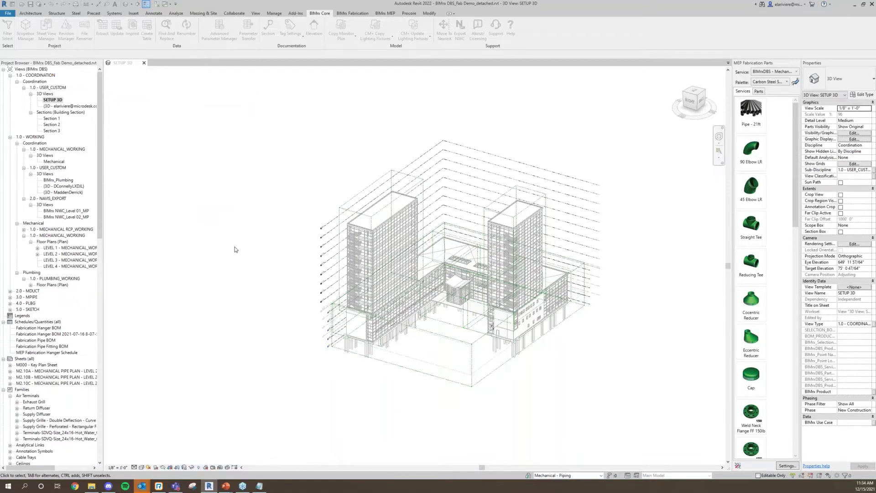
Stretch the Tower B scope box outward and alter the extents of the Tower A scope box in the 3D view
left_click(339, 255)
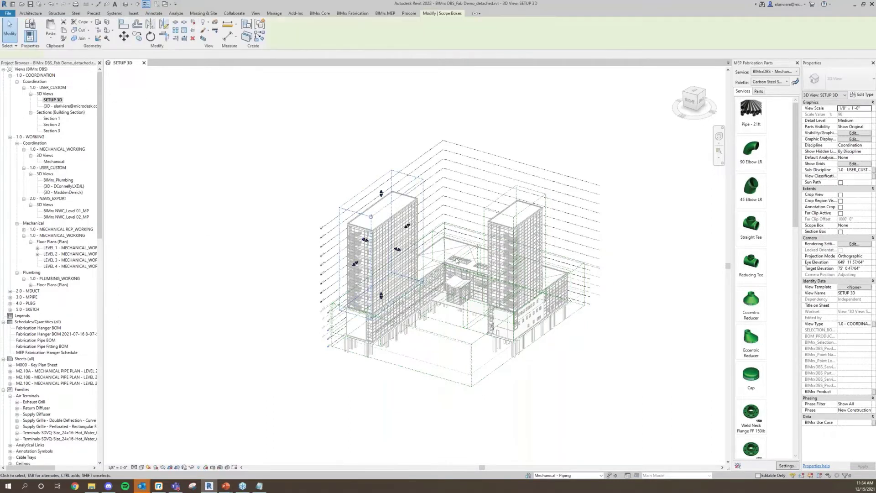
left_click_drag(367, 243, 350, 236)
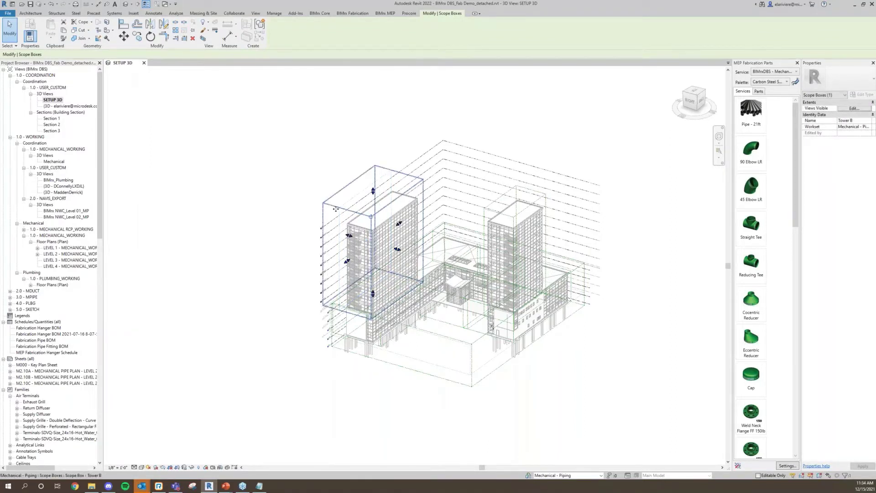
left_click(641, 283)
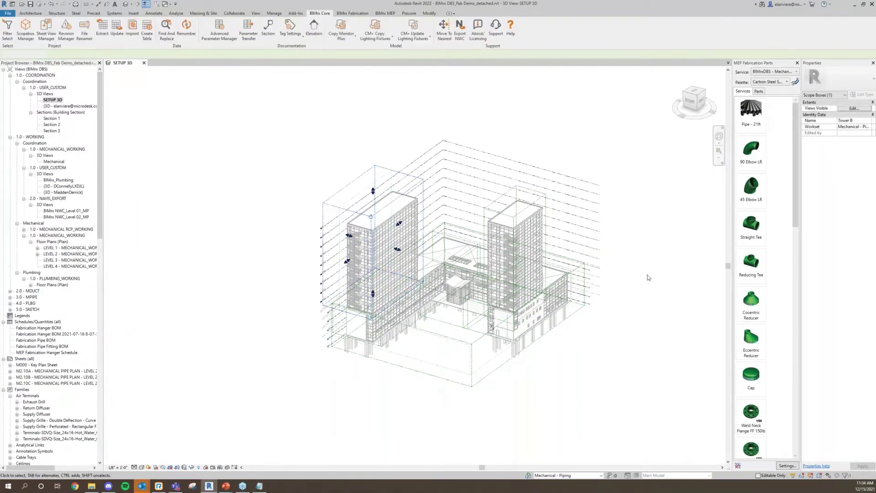
left_click(541, 199)
left_click(660, 297)
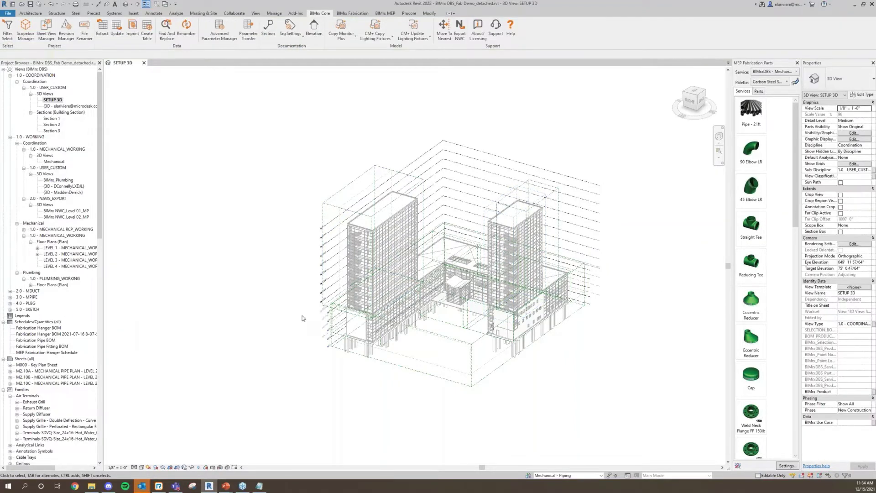
Update the current model's Tower A and Tower B scope boxes to match those in the linked model BIMrx_ARCH_Demo_R22
left_click(25, 28)
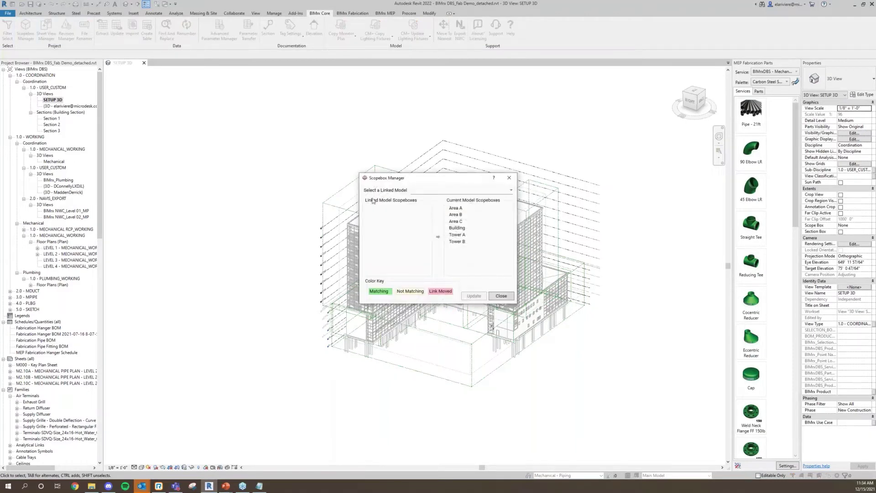
left_click_drag(396, 182, 132, 130)
left_click(165, 137)
left_click(178, 149)
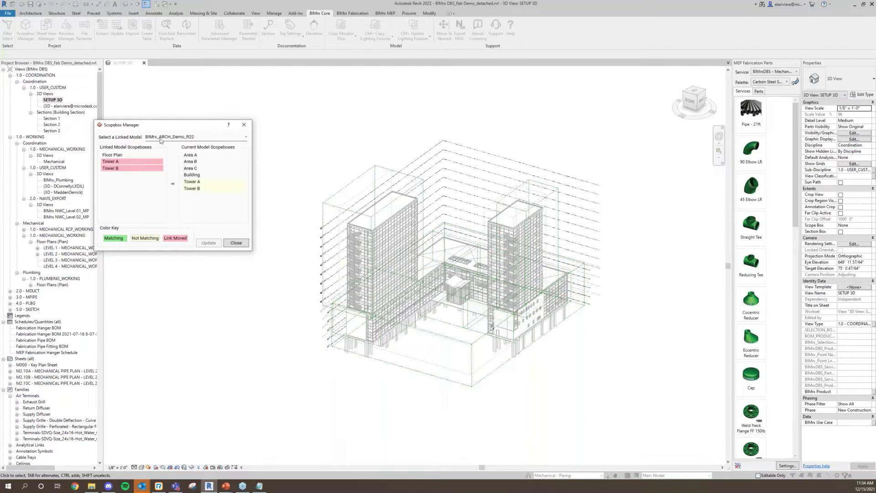
left_click(130, 162)
left_click(138, 168, "shift")
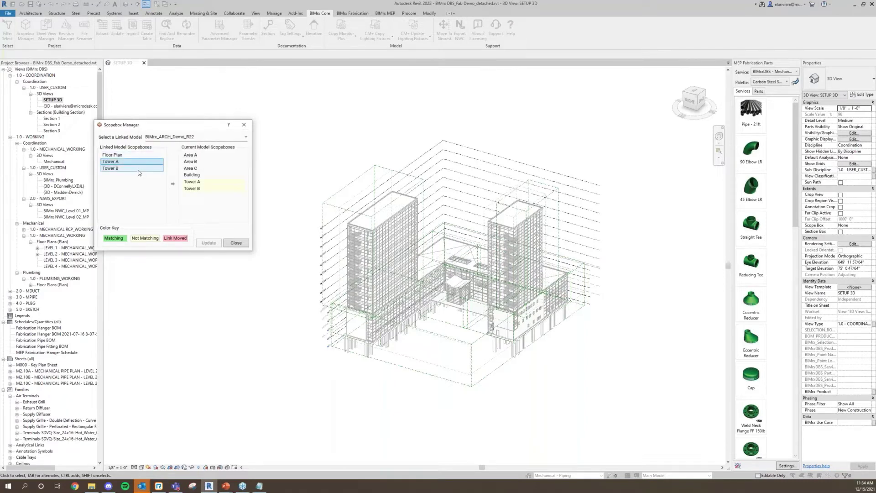
left_click(201, 188)
left_click(202, 182, "shift")
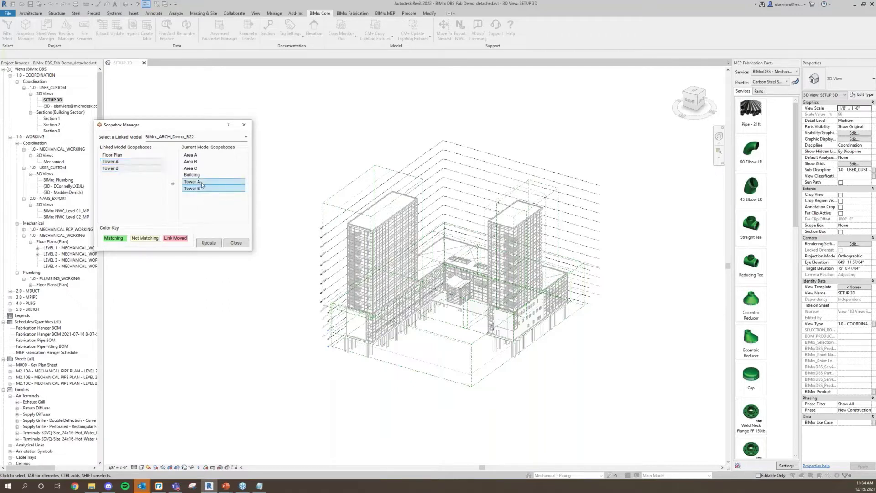
left_click(204, 244)
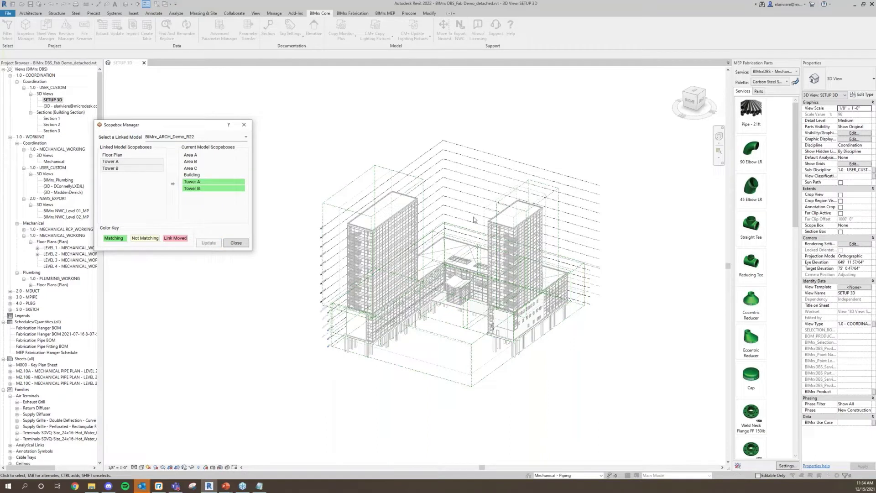
left_click(235, 243)
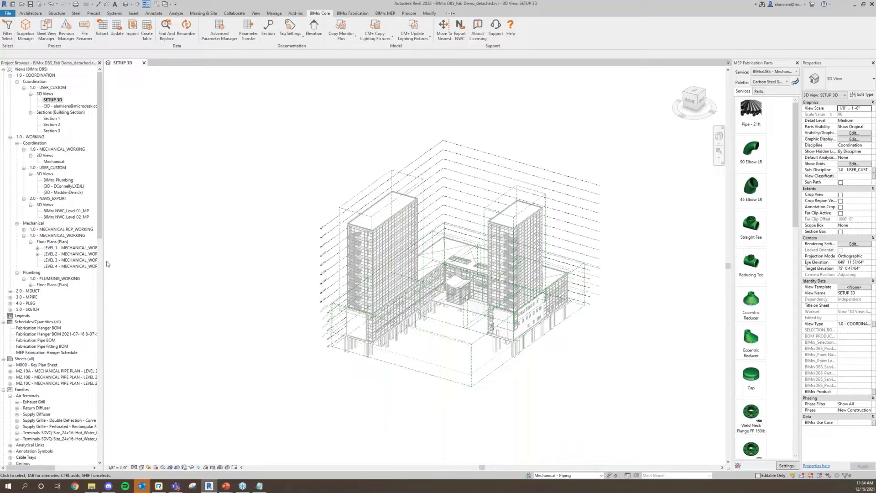
Load 01_SVM_ViewSet_Configuration_Settings - MEP.xlsx from the Supporting Documents folder as Sheet View Manager's view set configuration file
scroll(53, 416, "down", 1)
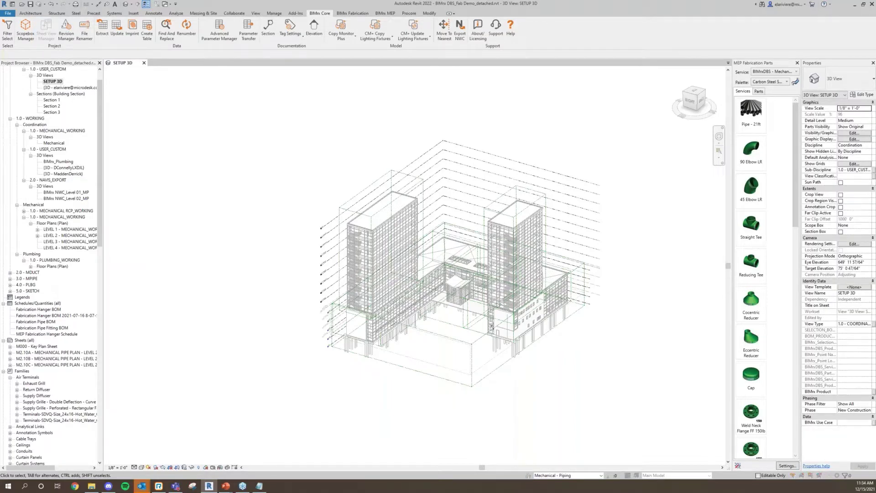
left_click_drag(354, 117, 197, 105)
left_click(162, 133)
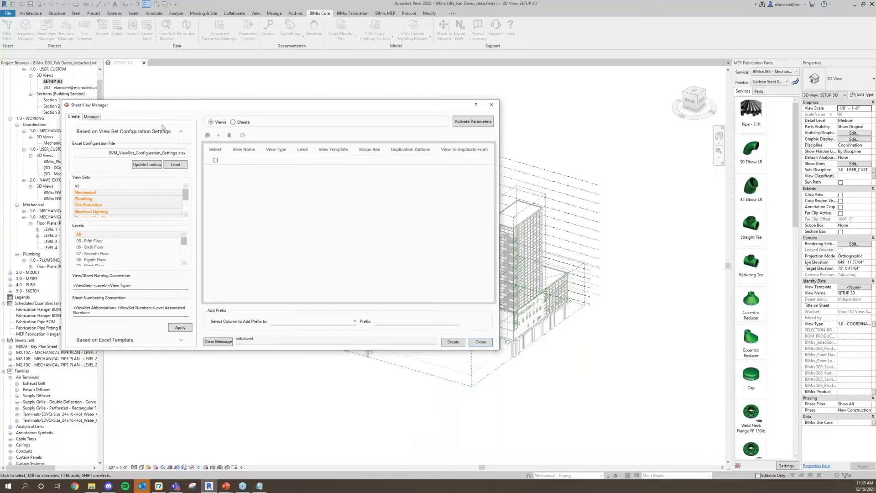
left_click(174, 165)
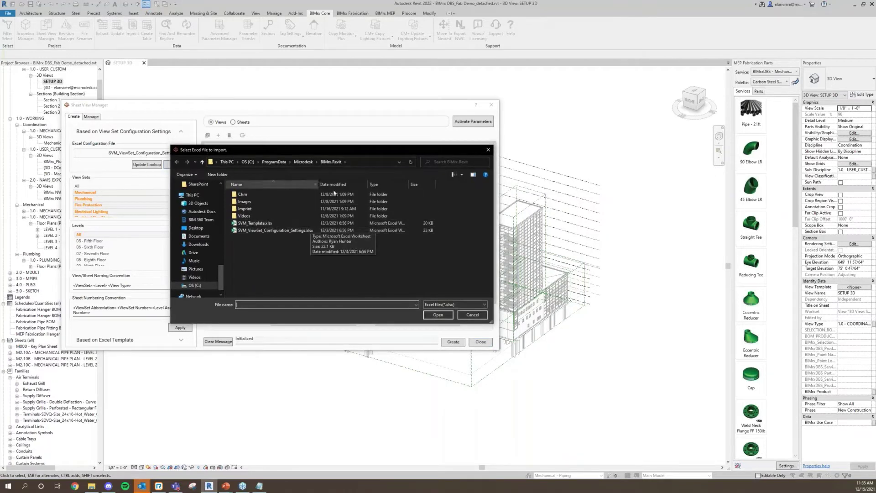
left_click(91, 485)
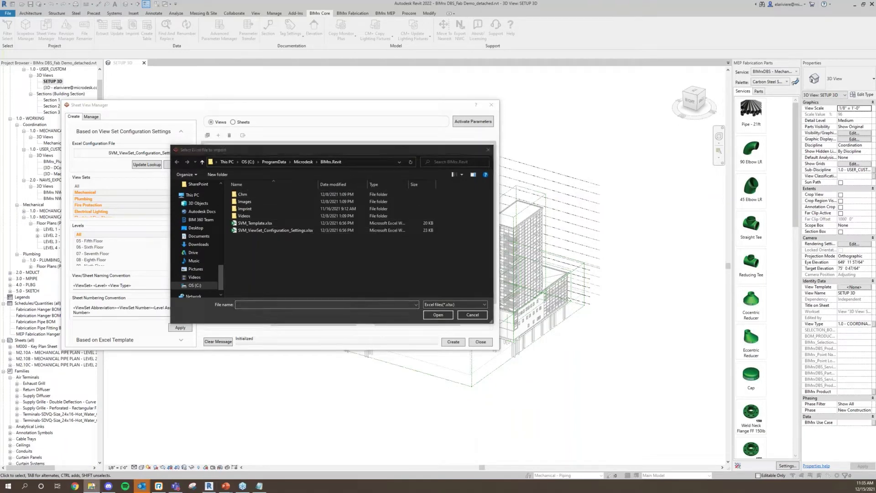
left_click_drag(0, 184, 432, 157)
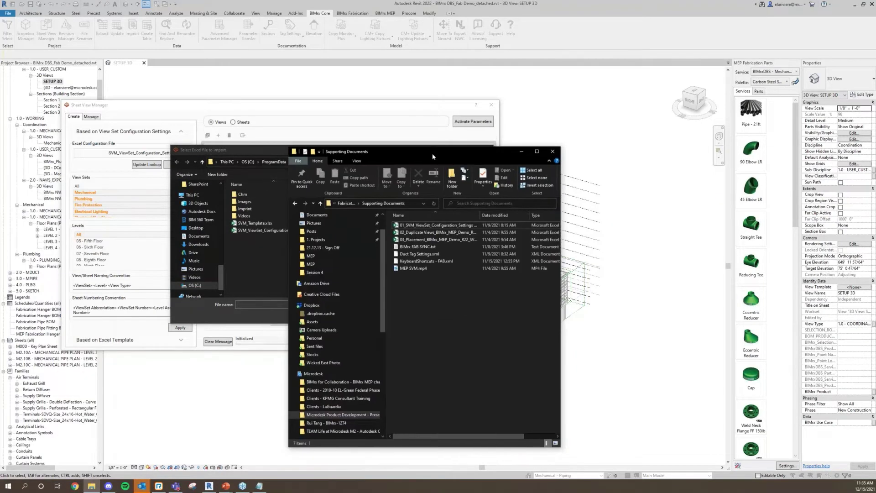
left_click(421, 203)
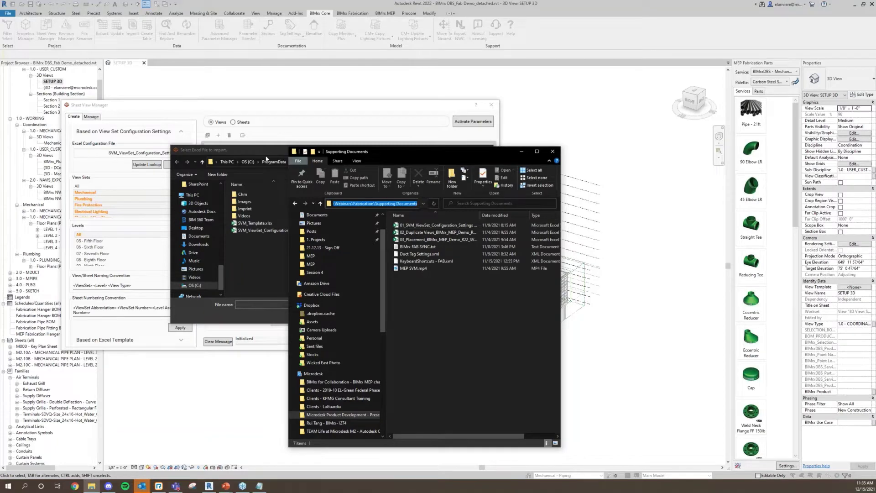
left_click(266, 159)
key("ctrl+v")
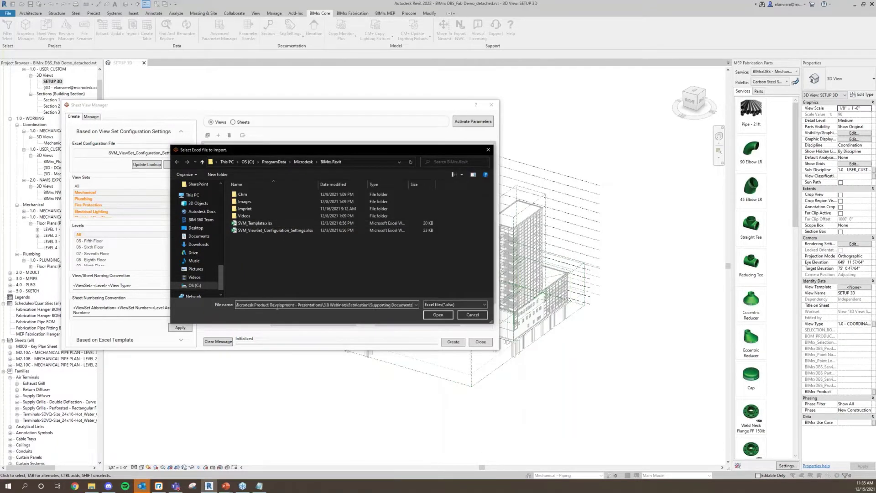
key("Return")
left_click(274, 195)
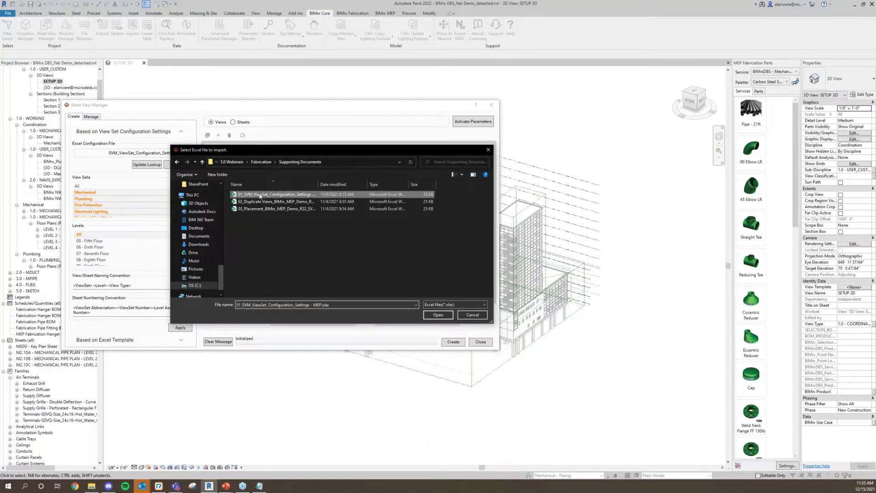
left_click(436, 315)
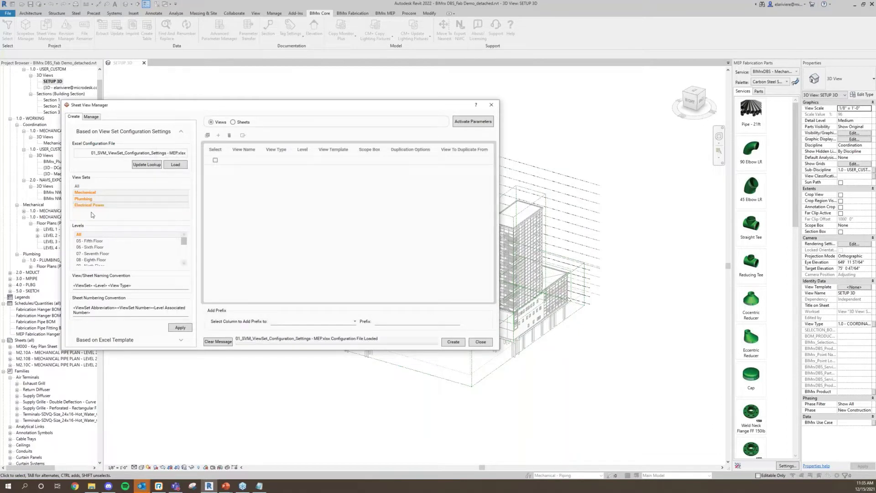
Apply levels 05 - Fifth Floor through 12 - Twelfth Floor to the Mechanical, Plumbing and Electrical Power view sets
scroll(116, 244, "down", 1)
scroll(118, 247, "down", 1)
left_click(117, 249, "shift")
scroll(118, 250, "up", 2)
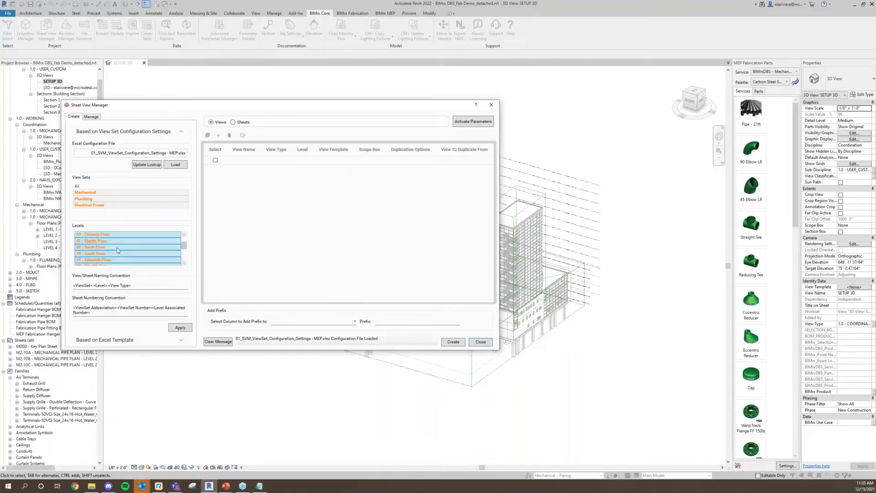
scroll(114, 250, "down", 2)
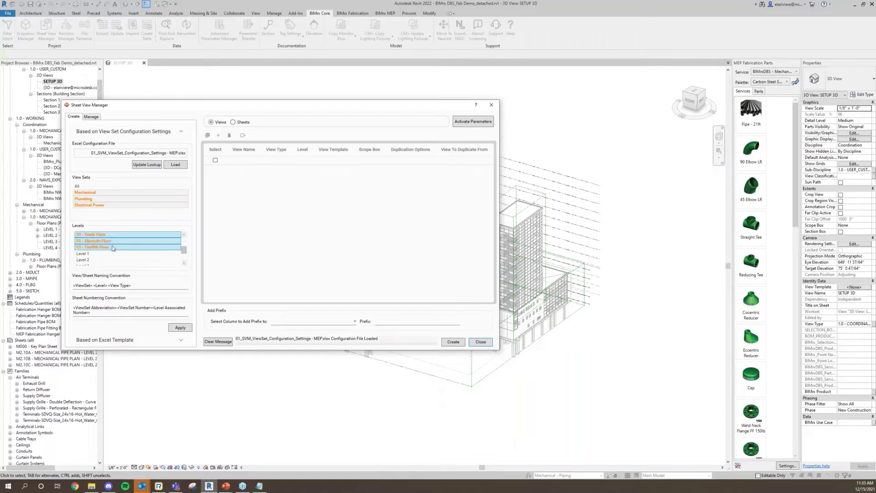
scroll(114, 250, "up", 3)
scroll(87, 247, "down", 3)
left_click(186, 328)
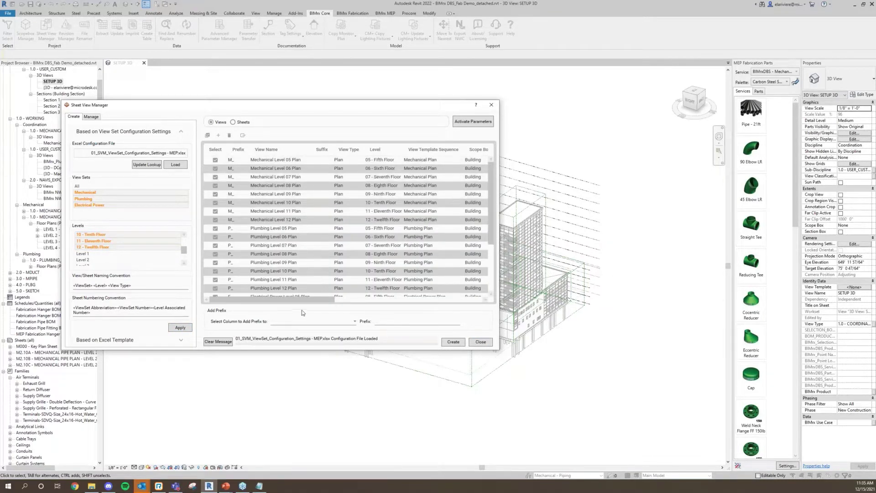
Create all the listed plan views and their matching sheets for the three view sets
left_click_drag(304, 300, 278, 304)
left_click(453, 343)
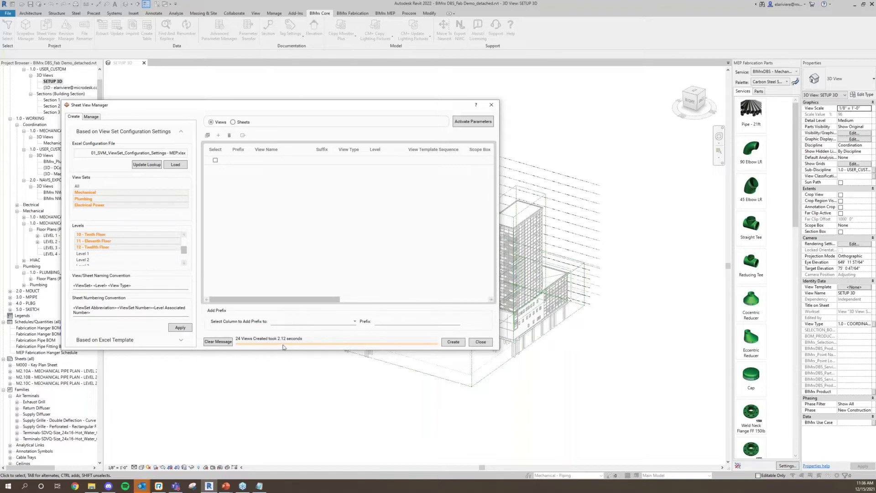
left_click(233, 122)
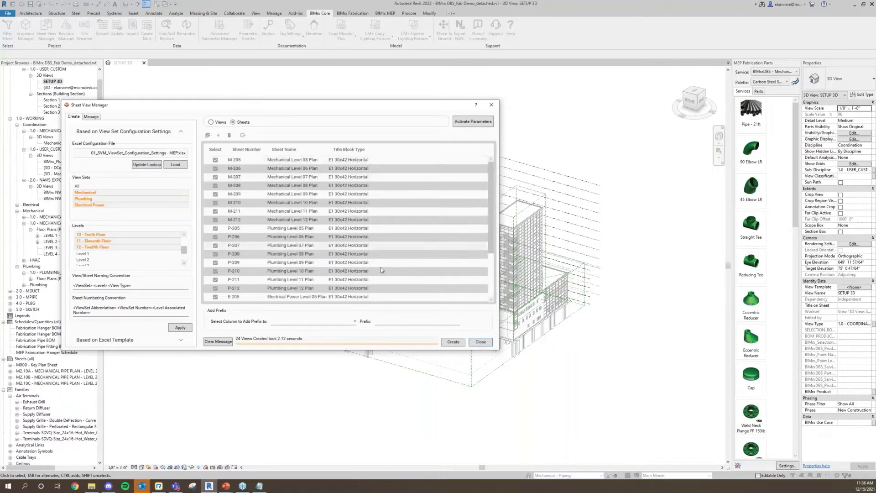
left_click(458, 343)
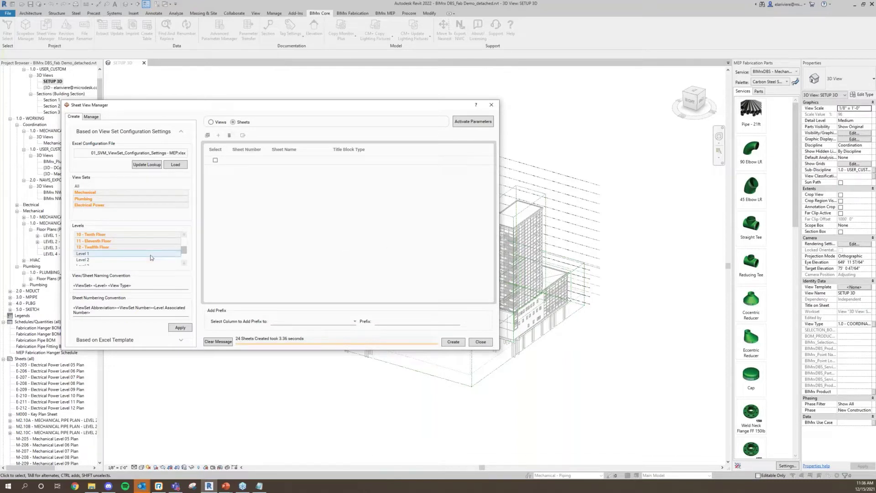
Load 02_Duplicate Views_BIMrx_MEP_Demo_R22_SVM_Export.xlsx as the Excel template in Sheet View Manager
left_click(181, 132)
left_click_drag(186, 110, 257, 83)
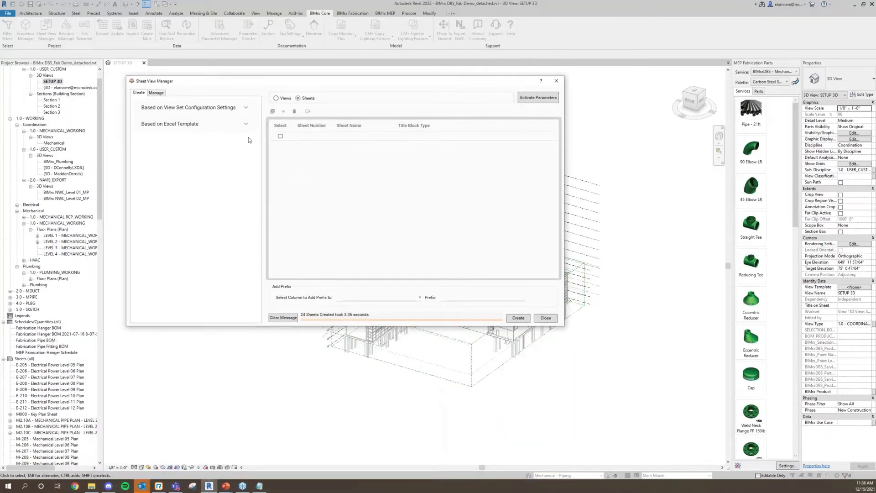
left_click(246, 124)
left_click(241, 156)
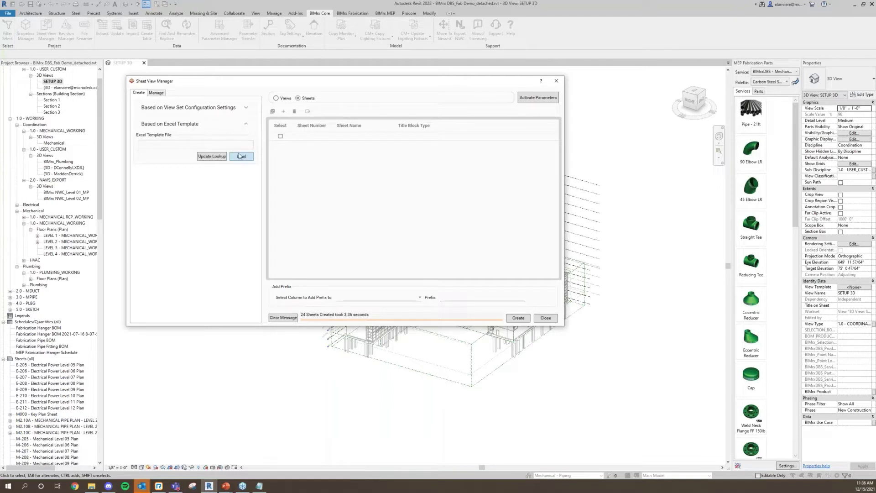
left_click(340, 171)
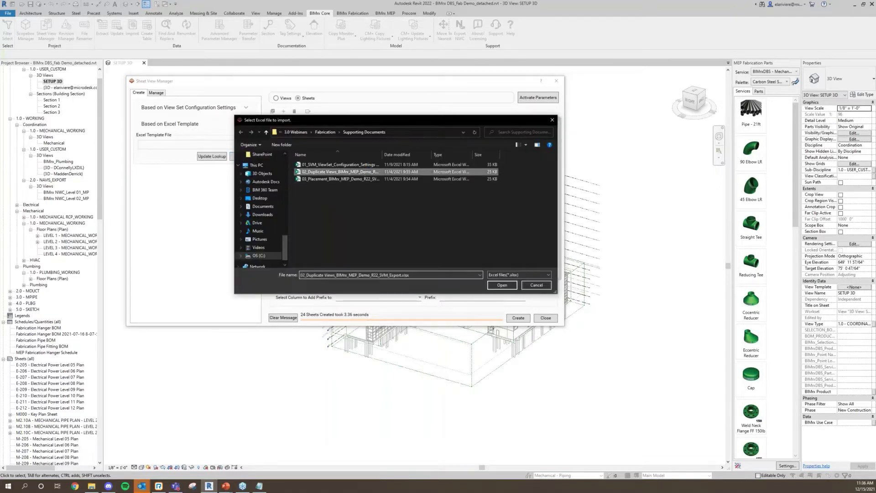
left_click(500, 288)
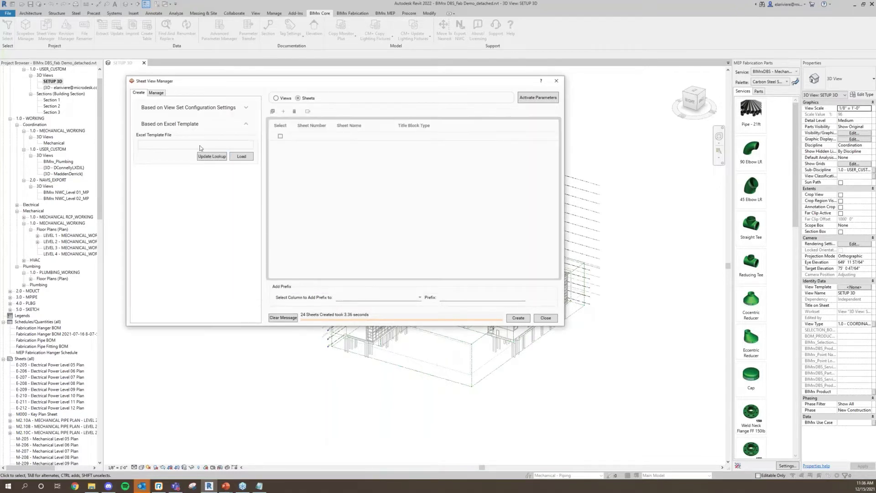
Create all the dependent Tower A and Tower B plan views listed from the loaded Excel template and close Sheet View Manager
left_click(304, 98)
left_click(280, 99)
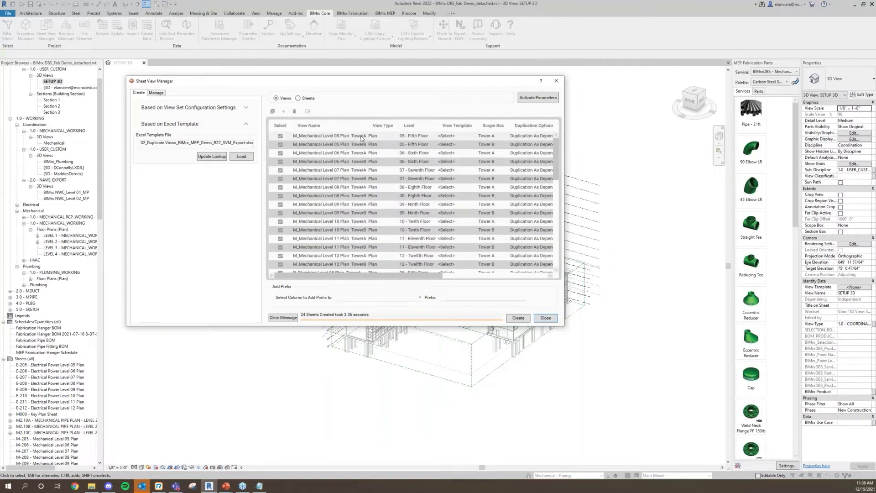
left_click_drag(395, 276, 454, 277)
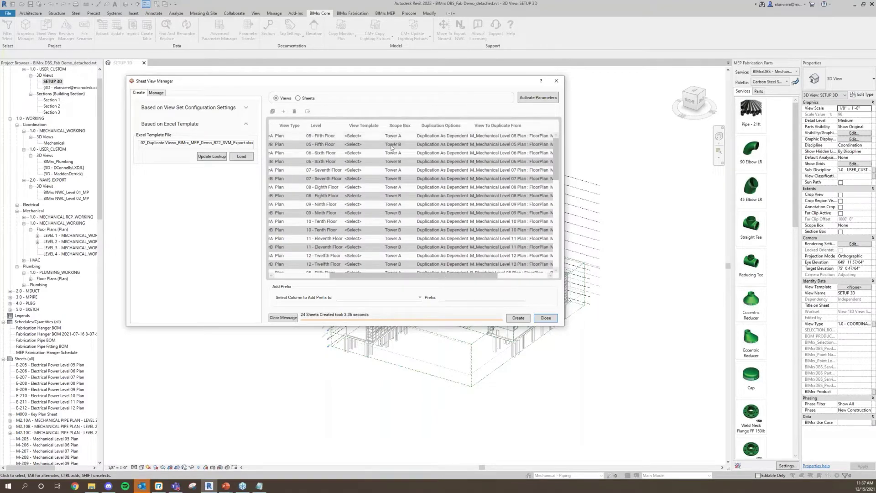
left_click_drag(420, 276, 340, 273)
scroll(310, 246, "down", 10)
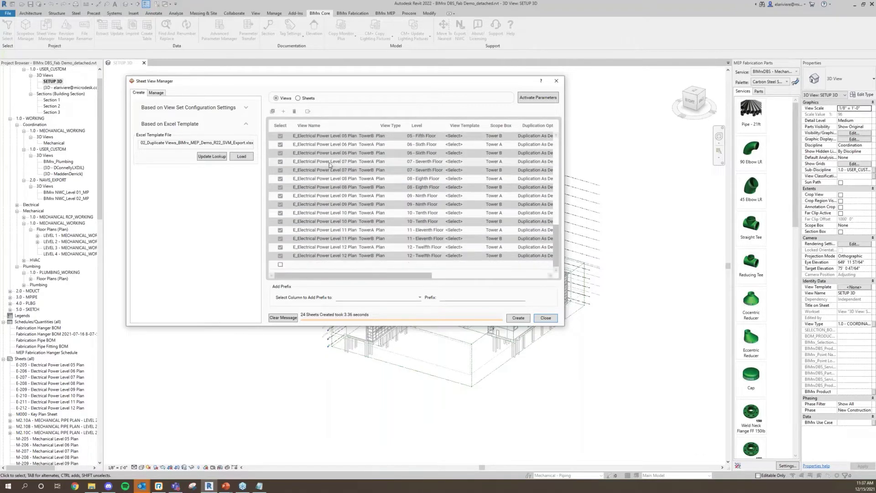
scroll(294, 150, "up", 10)
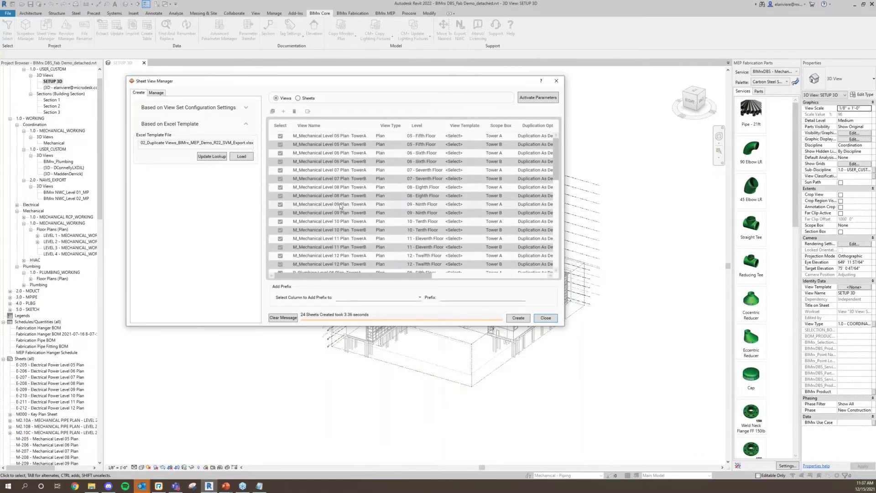
left_click(518, 319)
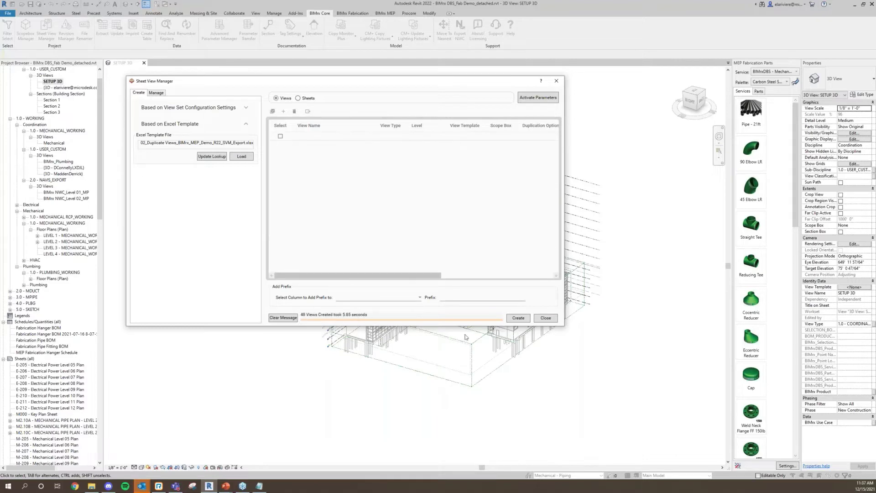
left_click(546, 318)
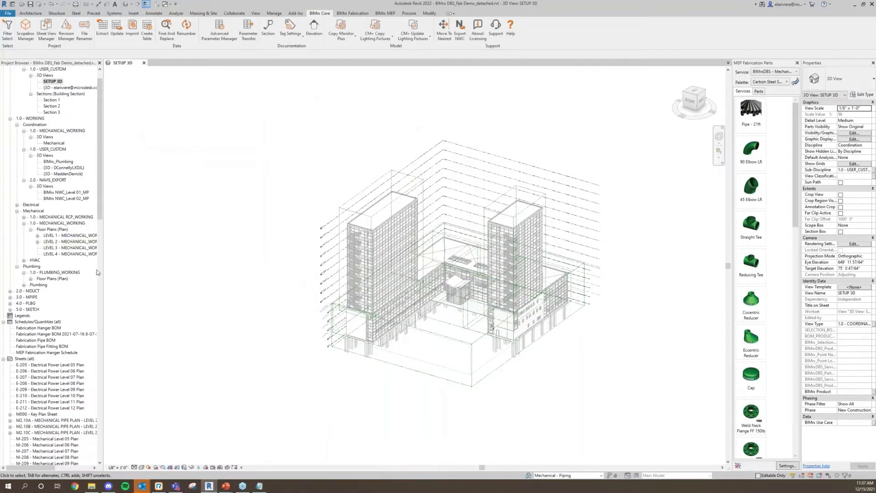
Expand the HVAC floor plans and M_Mechanical Level 12 Plan in a widened Project Browser to check the dependent tower views
left_click(23, 260)
left_click(30, 266)
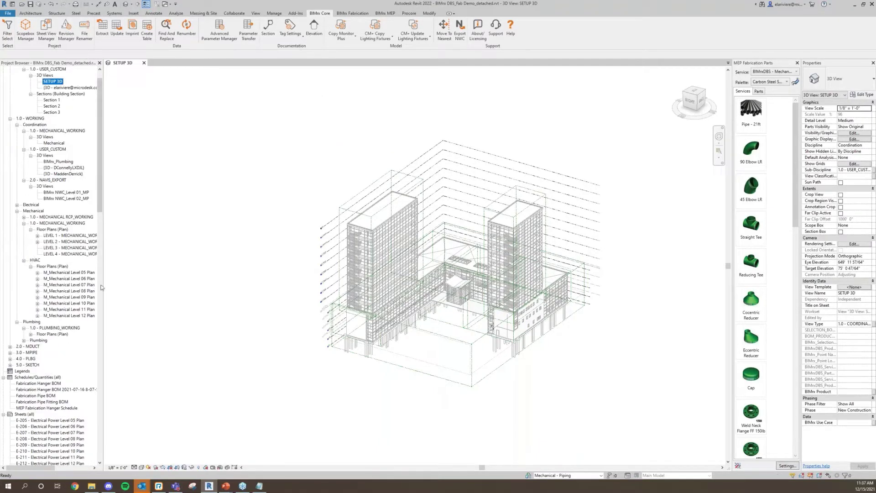
left_click(38, 316)
left_click_drag(103, 324, 137, 325)
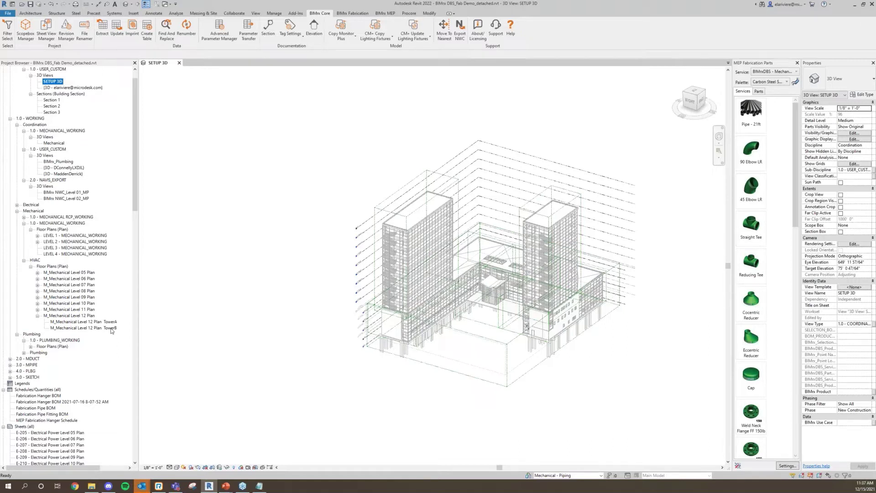
left_click(274, 219)
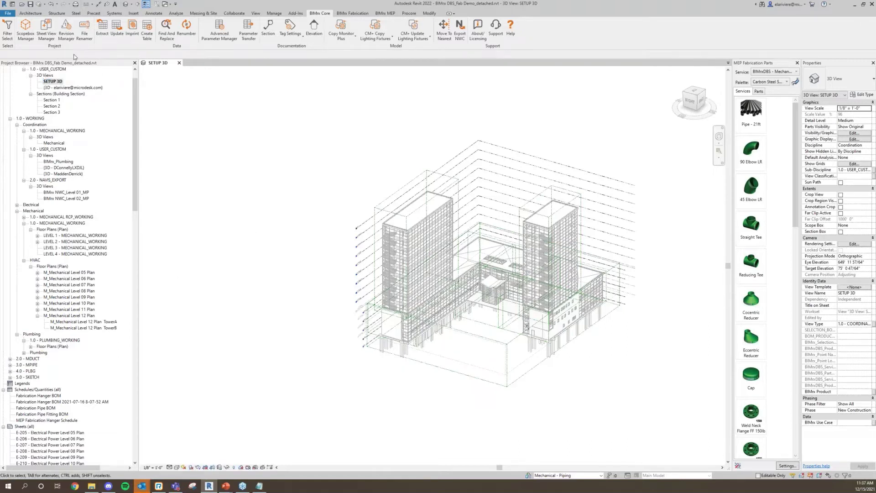
Load 03_Placement_BIMrx_MEP_Demo_R22_SVM_Export.xlsx as Sheet View Manager's placement template and place all the listed views on their sheets
left_click(49, 36)
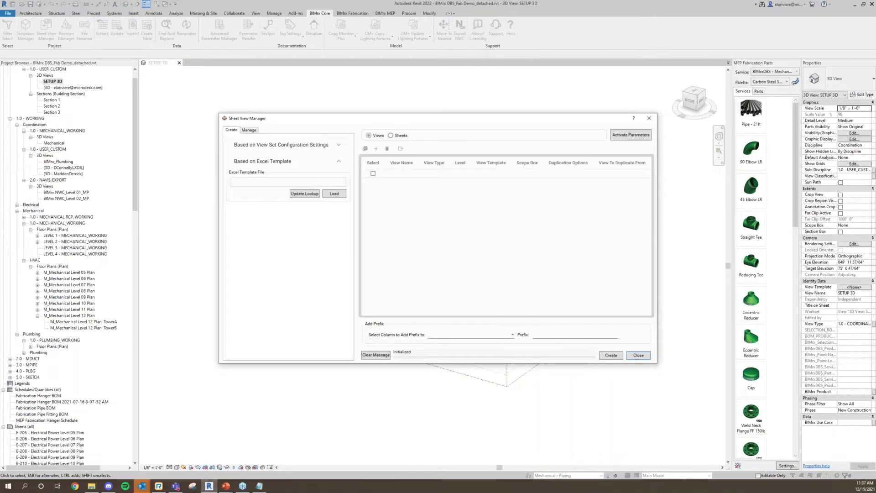
left_click(254, 130)
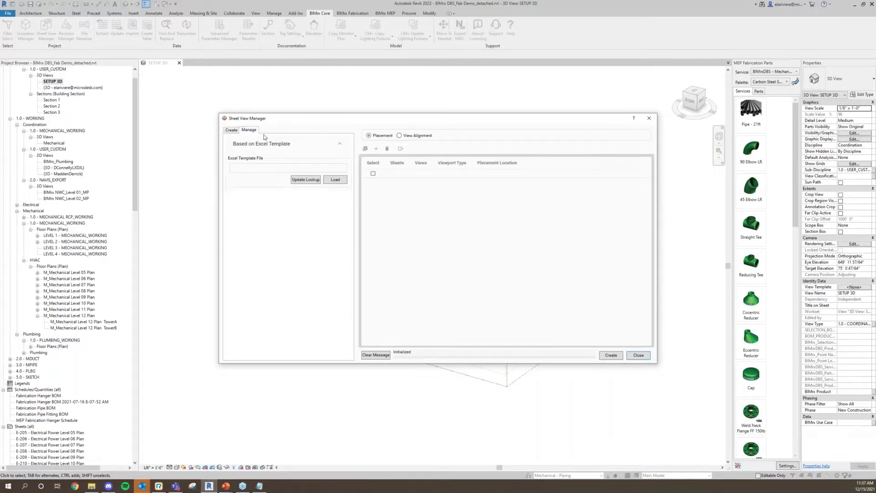
left_click(335, 180)
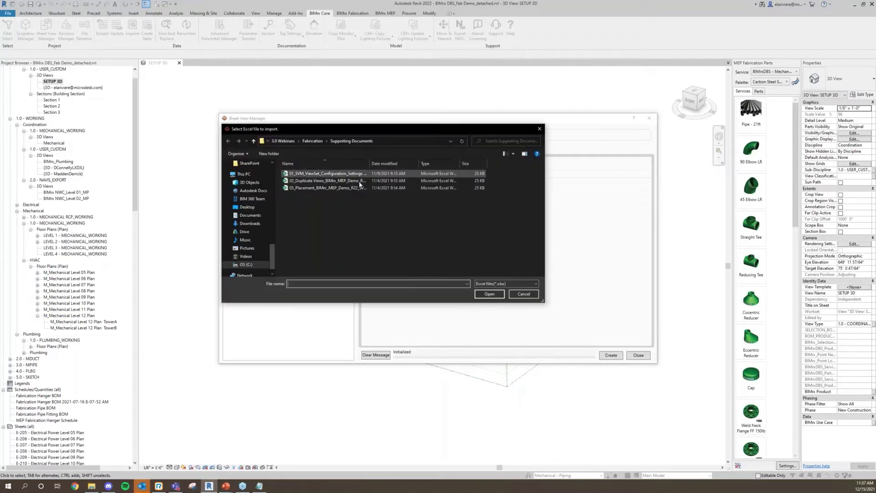
left_click(346, 187)
left_click(487, 294)
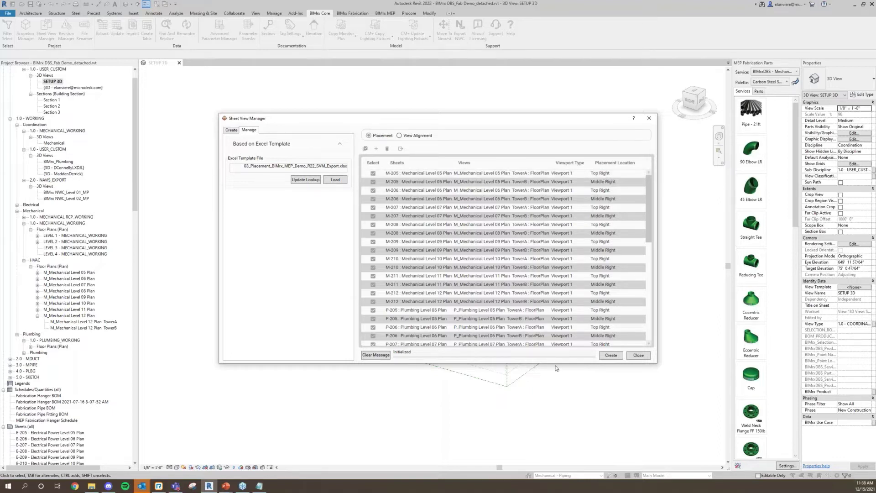
left_click(611, 355)
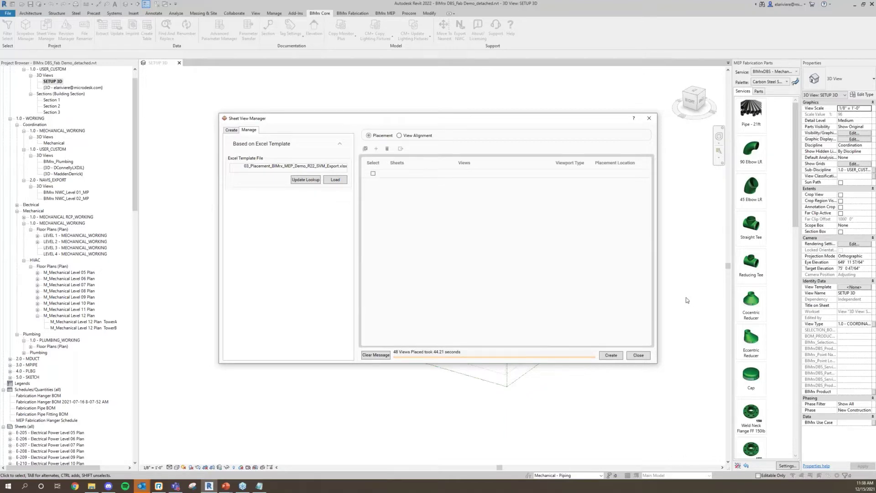
left_click(645, 356)
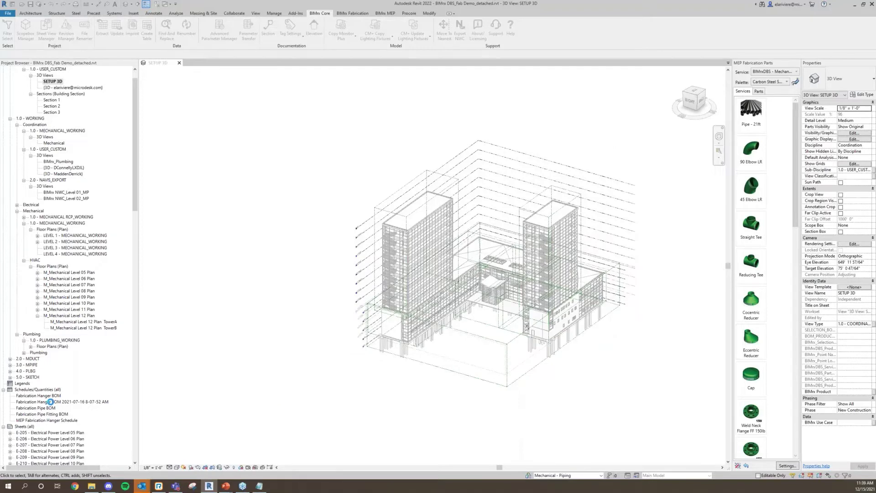
Open sheet M-210 - Mechanical Level 10 Plan to inspect its placed views, then close it
scroll(15, 438, "down", 3)
scroll(14, 436, "down", 10)
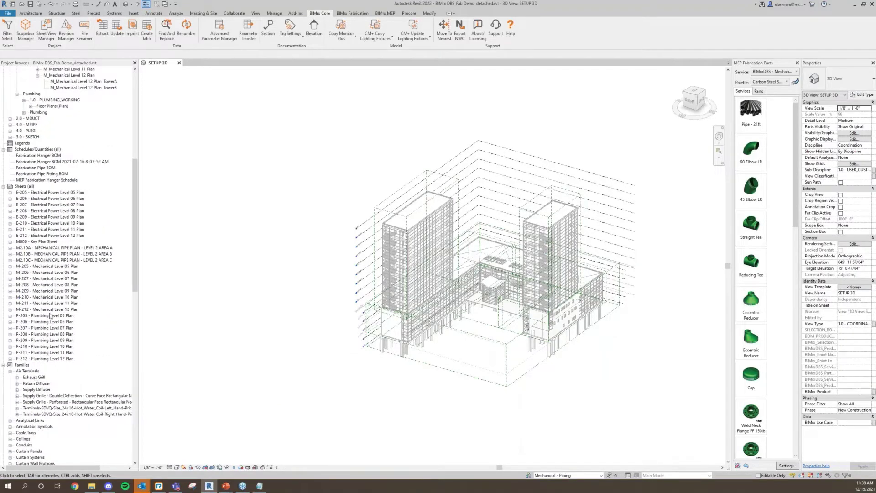
left_click(52, 297)
left_click(52, 297)
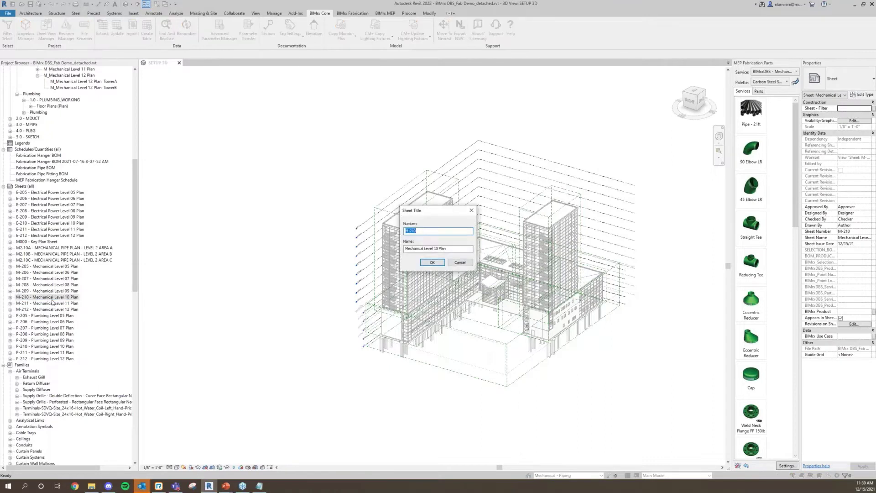
left_click(471, 210)
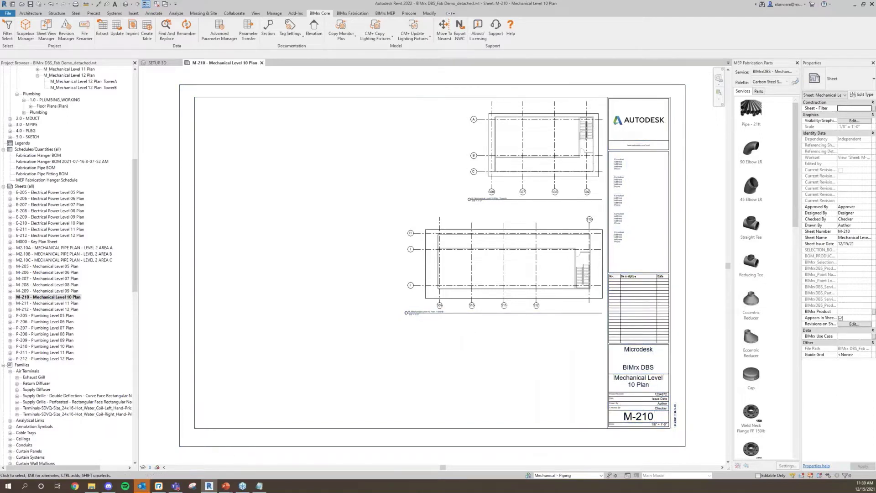
left_click(262, 63)
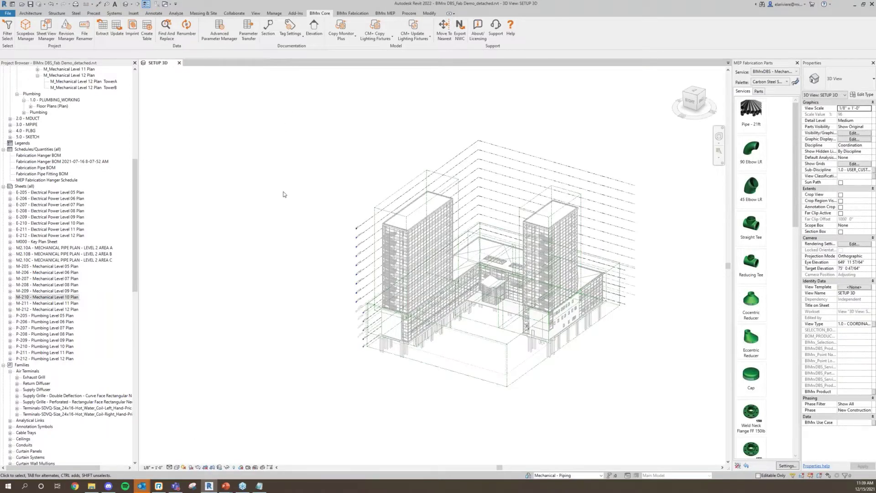
Collapse M_Mechanical Level 12 Plan, open the LEVEL 1 - MECHANICAL_WORKING floor plan and close the SETUP 3D view
middle_click_drag(281, 194, 246, 196, "shift")
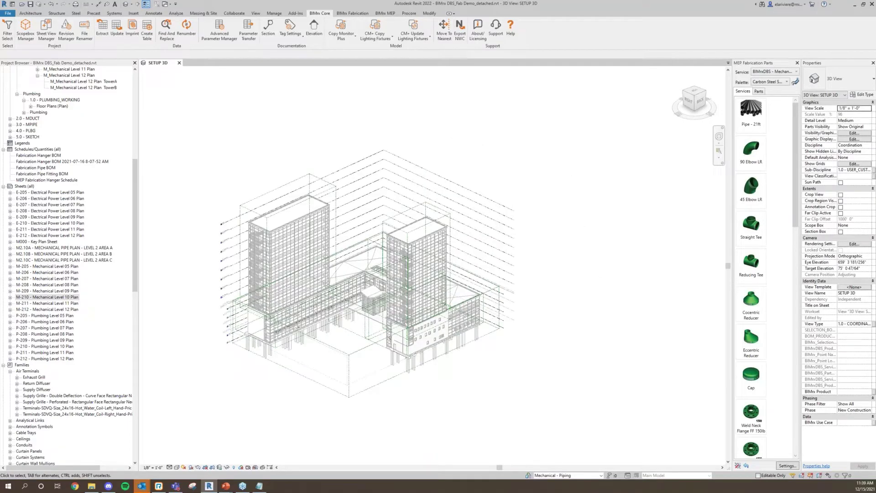
scroll(67, 276, "up", 3)
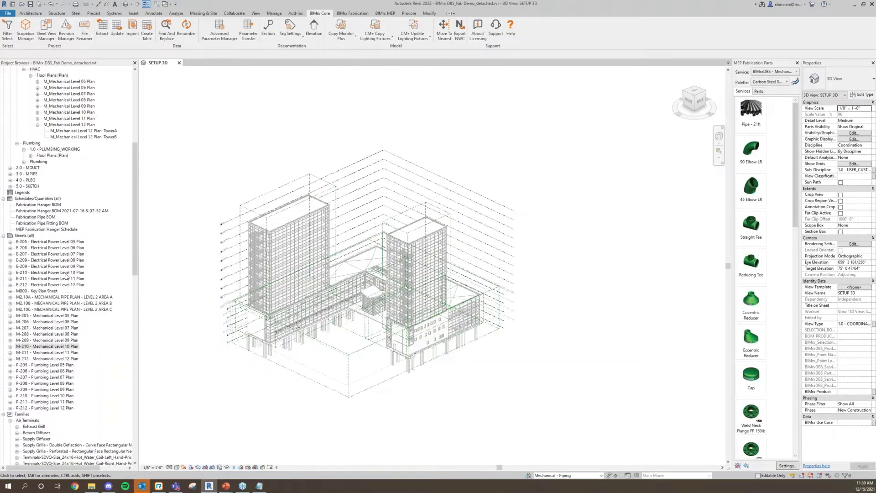
scroll(68, 276, "up", 5)
left_click(37, 217)
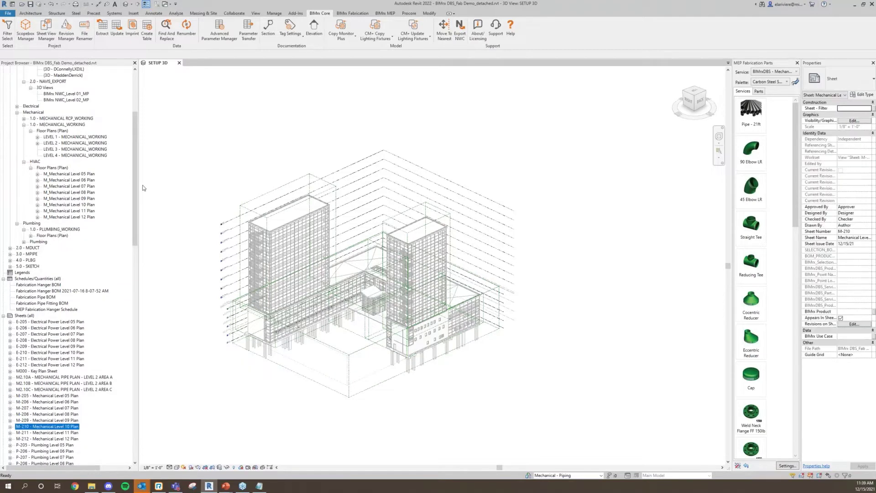
left_click(229, 161)
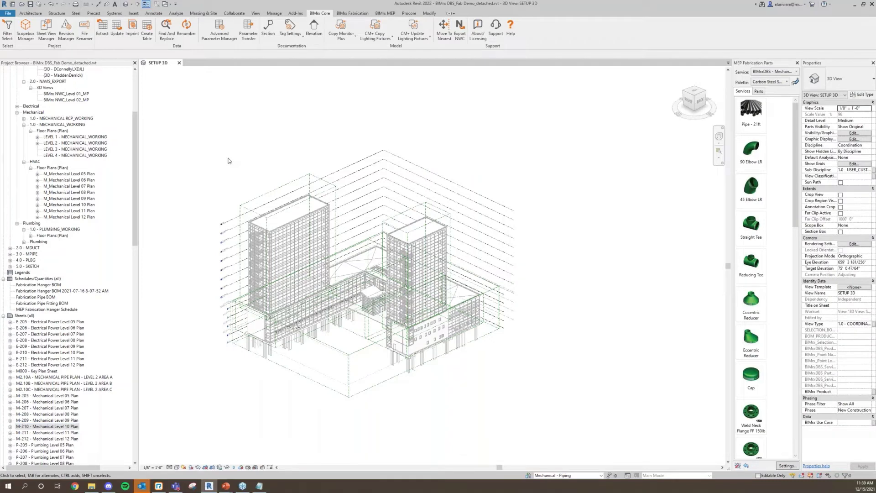
scroll(78, 213, "up", 6)
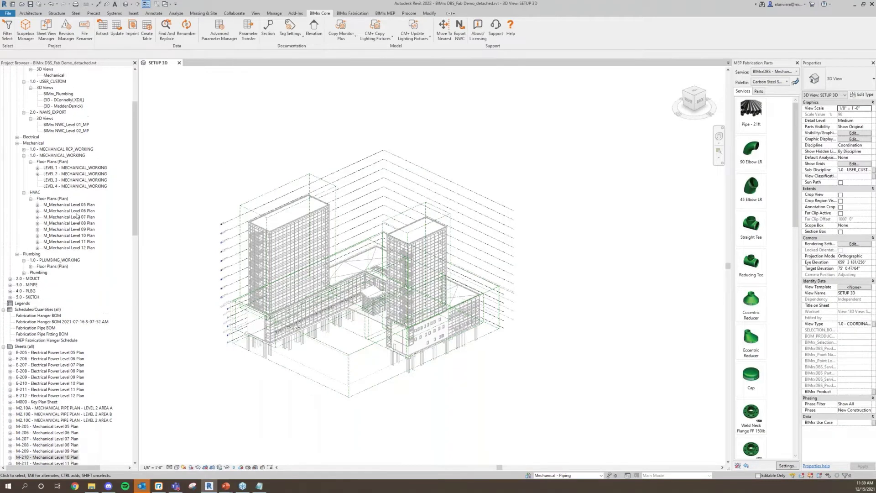
scroll(77, 212, "up", 1)
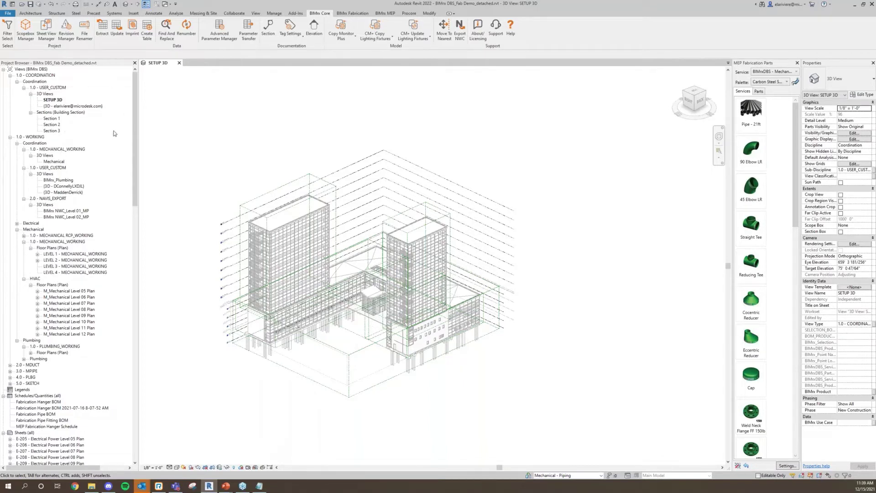
left_click(75, 254)
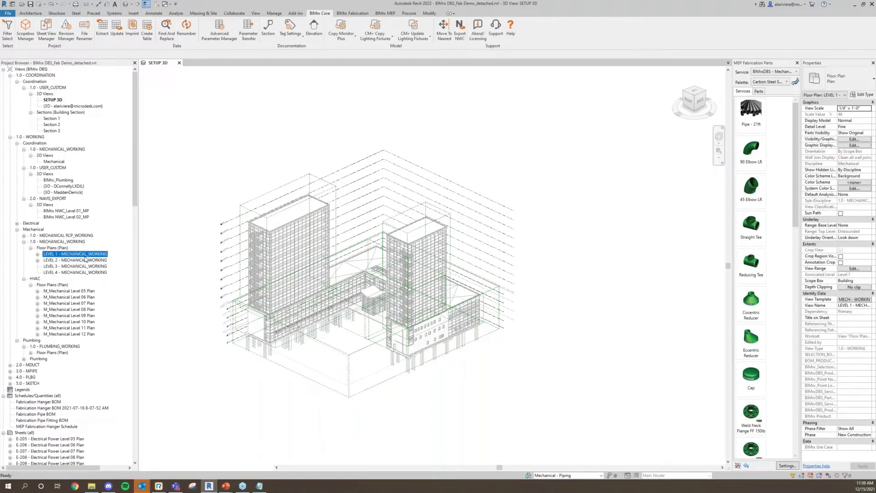
double_click(85, 255)
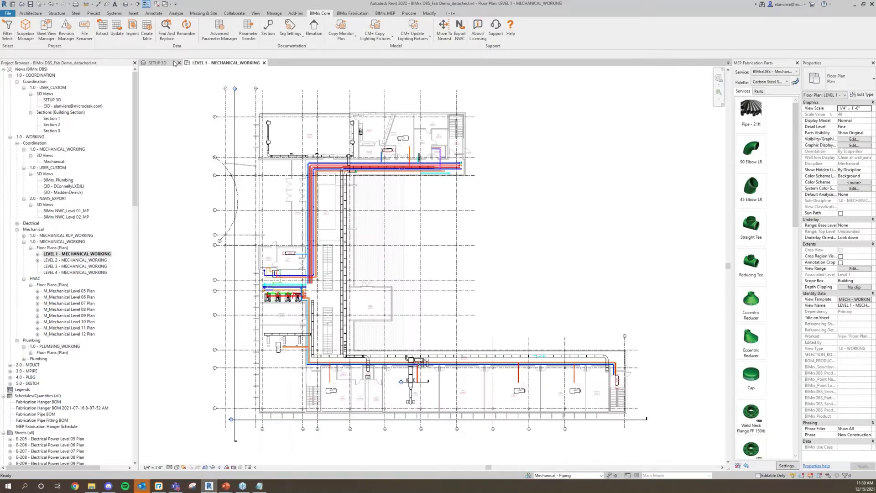
left_click(178, 62)
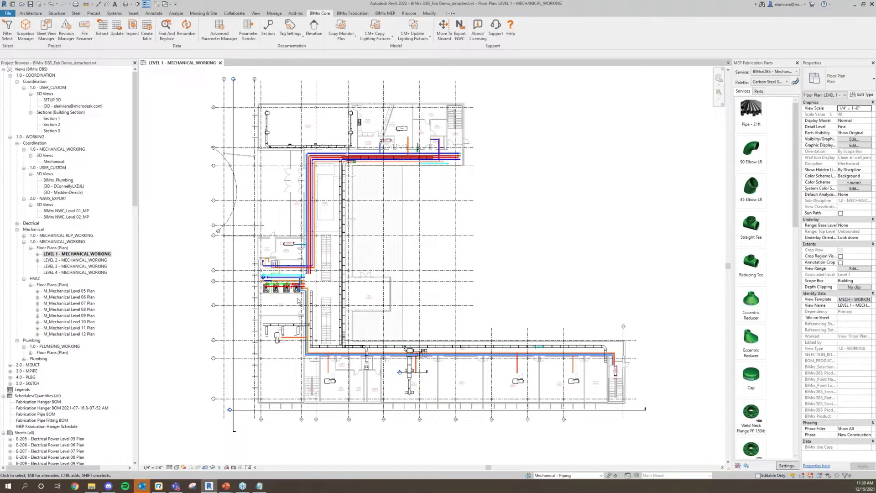
Create a section-boxed 3D view around the pumps and piping in the Instruction room using Selection Box
scroll(288, 298, "up", 5)
middle_click_drag(301, 305, 332, 323)
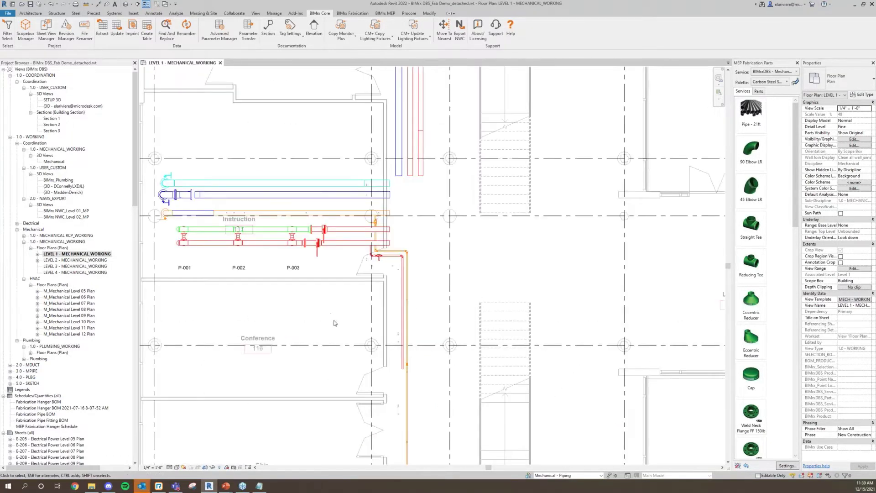
left_click_drag(160, 183, 437, 293)
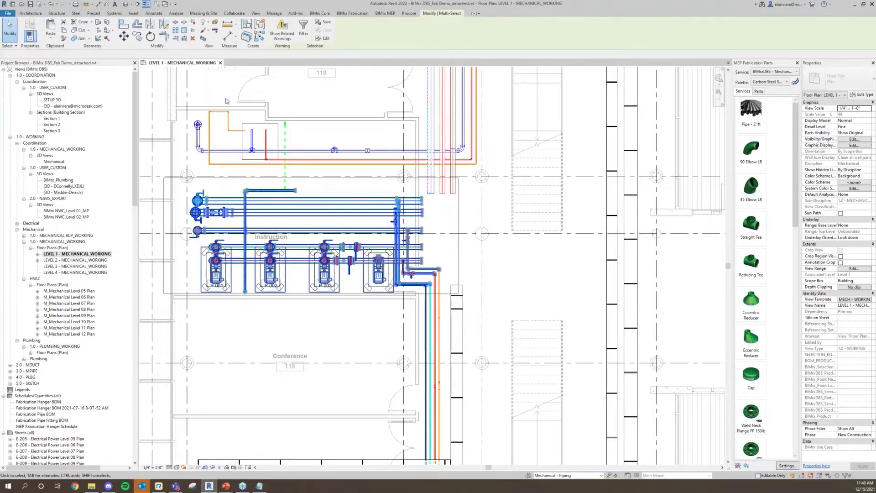
key("b")
key("x")
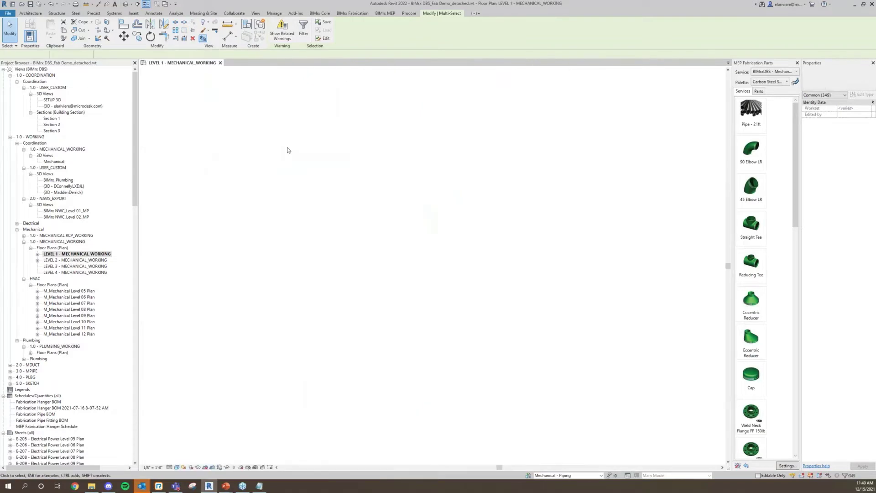
left_click(240, 89)
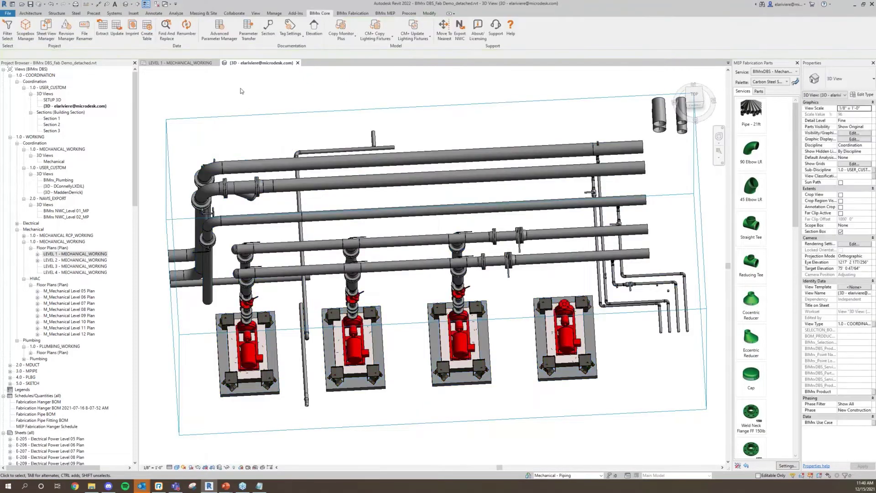
Tile the 3D view beside the Level 1 mechanical plan and frame the row of pumps in an angled 3D view
key("w")
key("t")
scroll(326, 129, "down", 3)
middle_click_drag(327, 129, 346, 150, "shift")
middle_click_drag(351, 105, 305, 228)
scroll(305, 228, "up", 8)
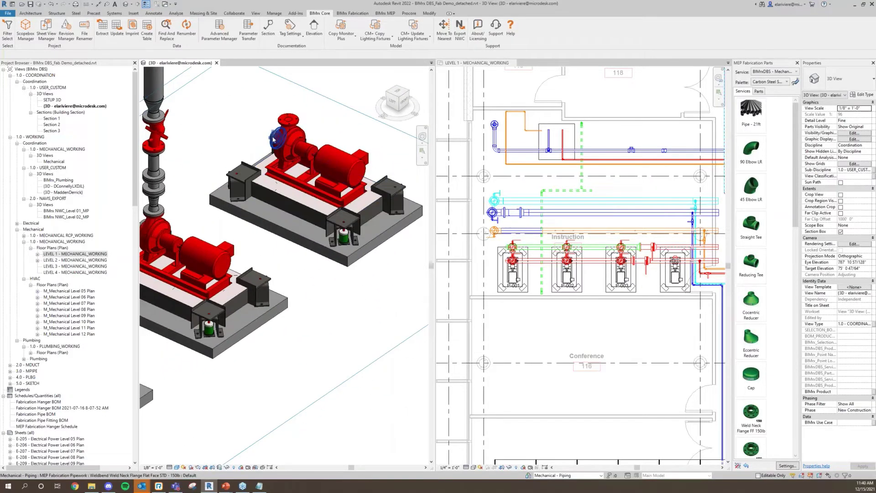
scroll(270, 143, "down", 4)
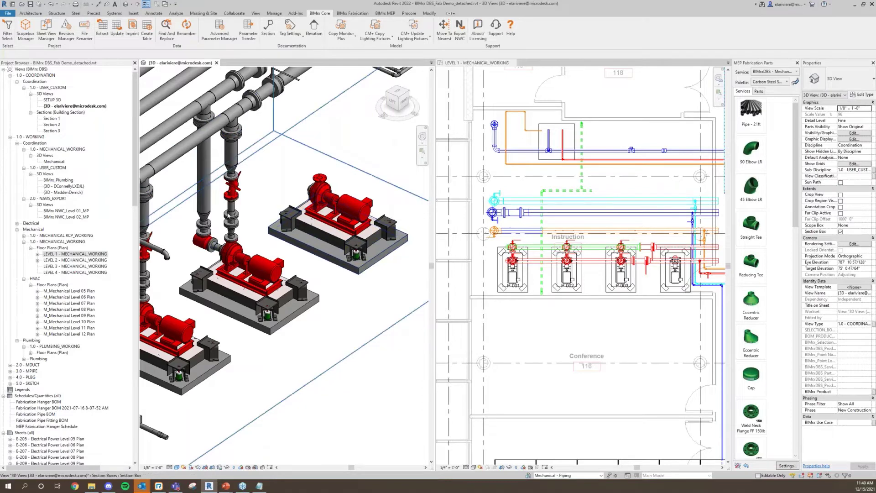
scroll(273, 208, "down", 2)
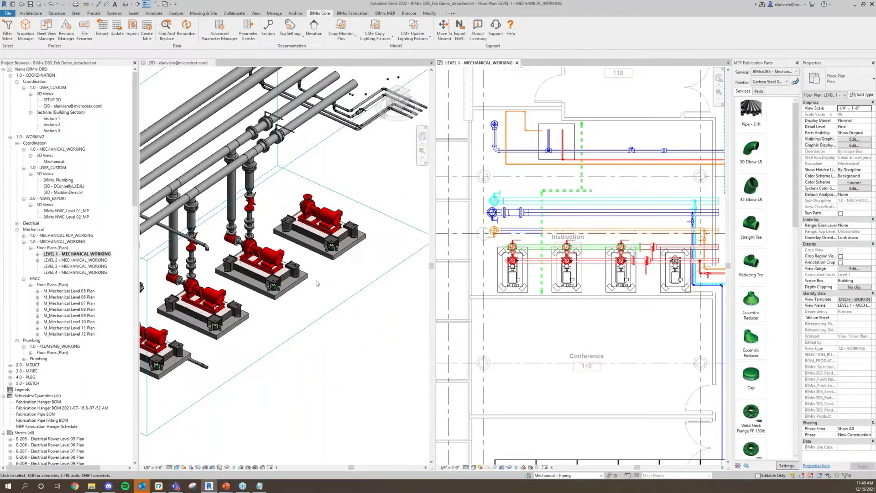
Copy the suction guide, its fittings and the vertical riser pipe from the neighbouring pump to beside the unconnected end pump
scroll(310, 283, "up", 6)
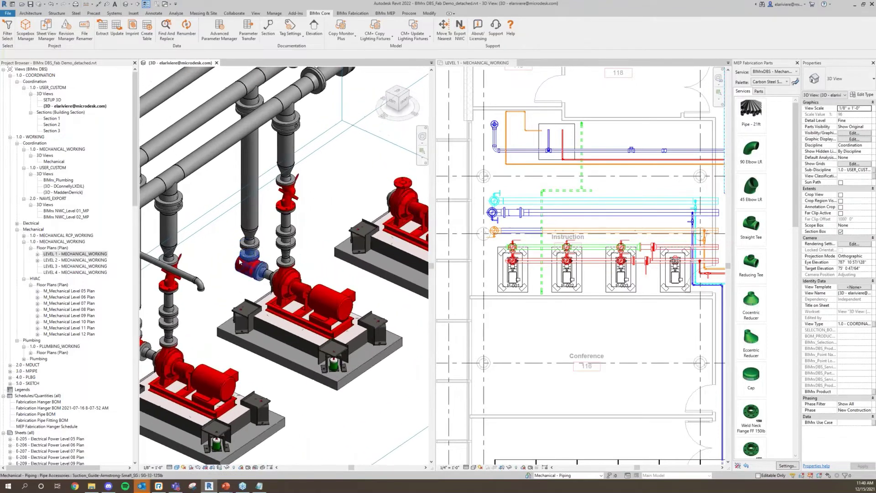
left_click_drag(201, 153, 294, 305)
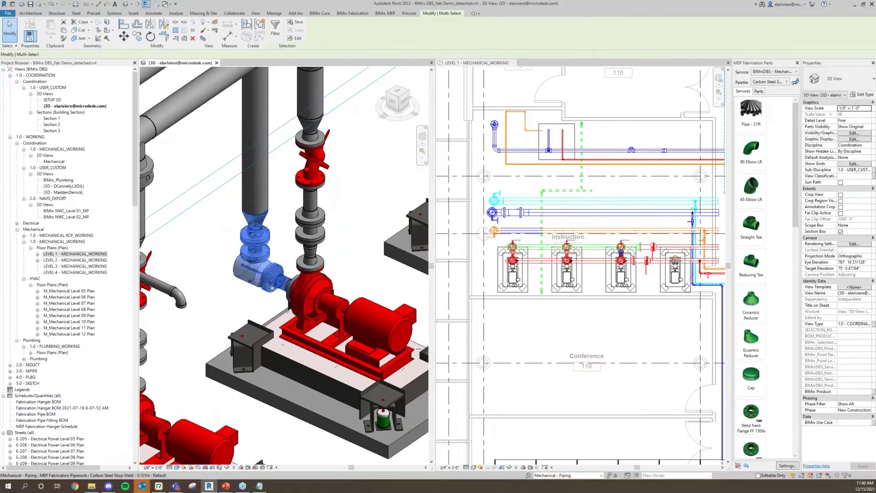
scroll(257, 265, "down", 4)
left_click(257, 257, "ctrl")
key("c")
key("o")
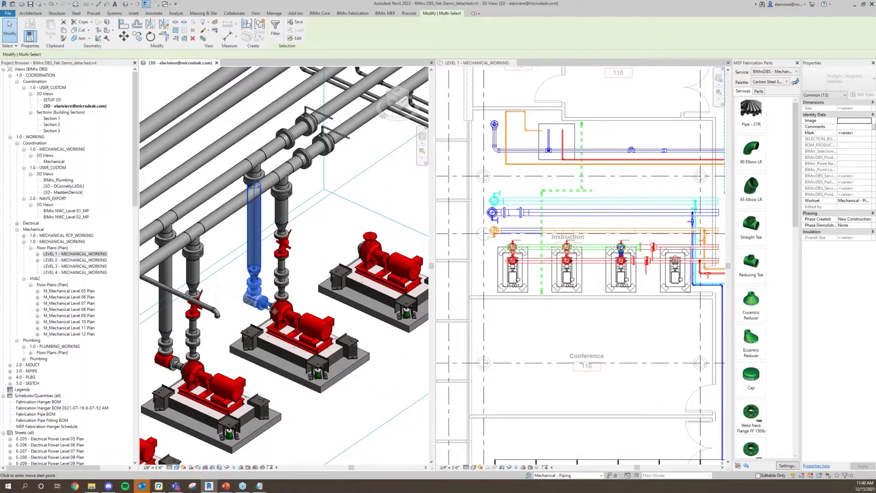
left_click(272, 307)
left_click(319, 270)
key("Escape")
key("Escape")
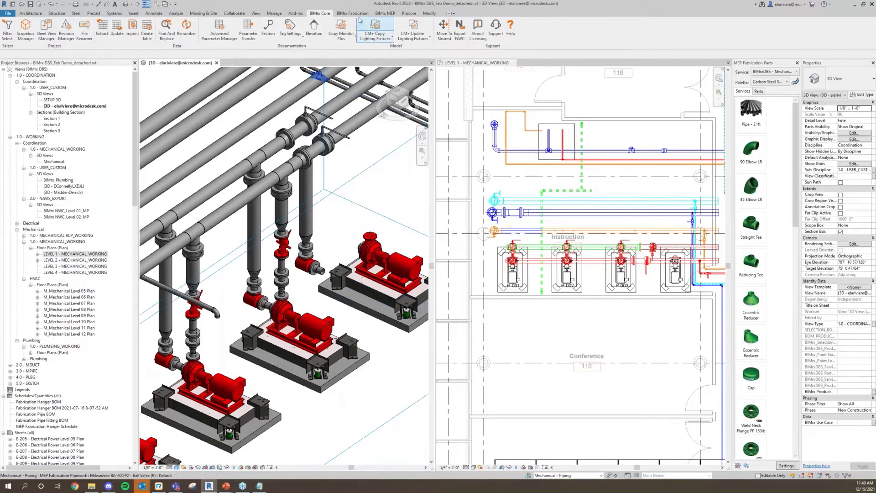
Connect the copied suction assembly to the end pump's inlet with the Move Connect Fab command
left_click(352, 13)
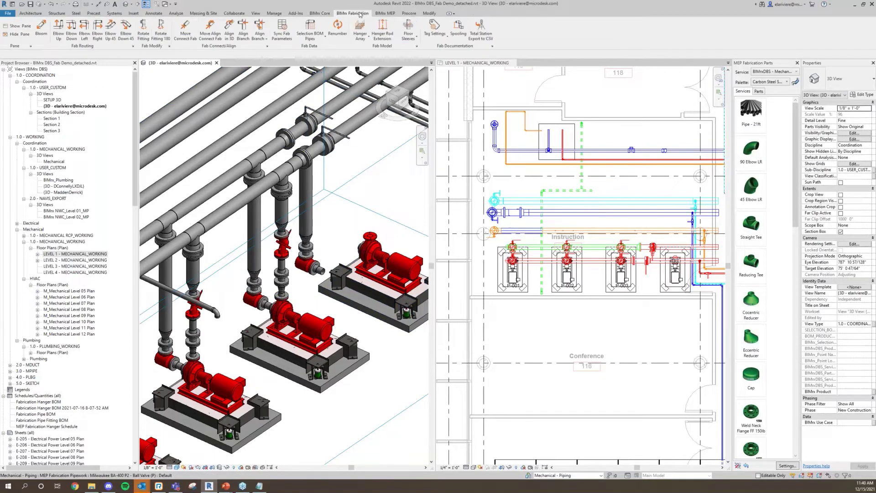
left_click(185, 32)
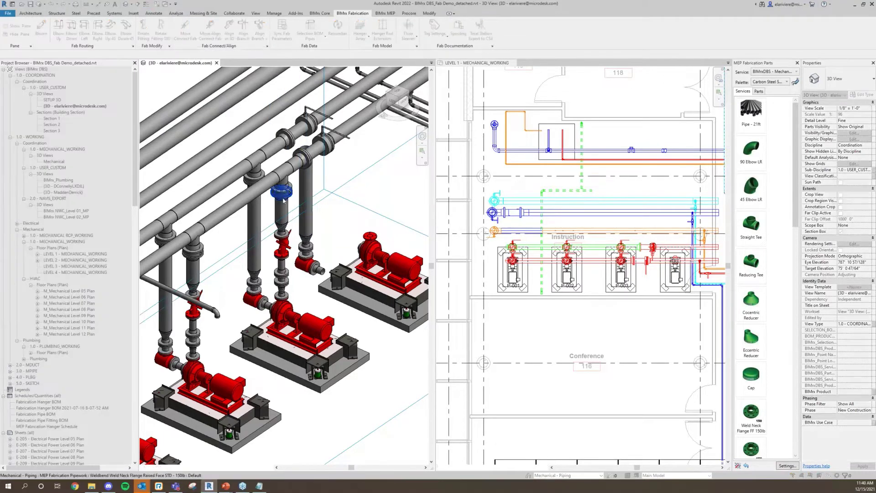
left_click(357, 248)
left_click(319, 269)
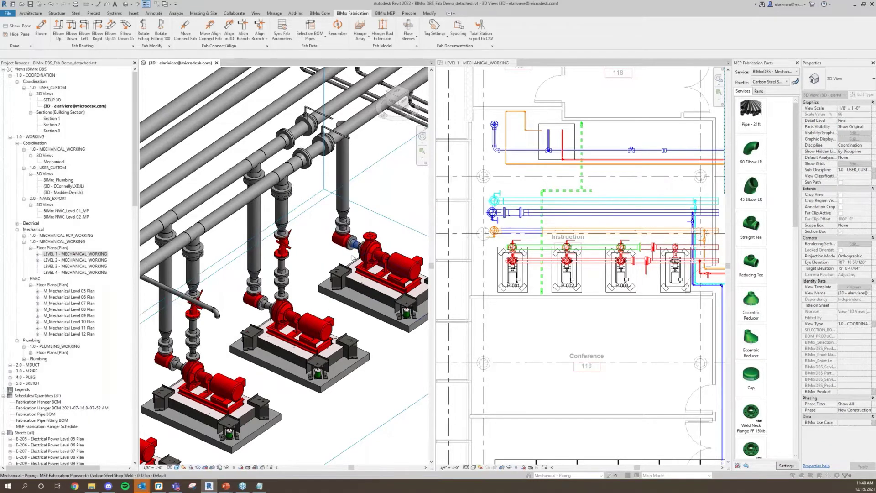
middle_click_drag(356, 257, 316, 304)
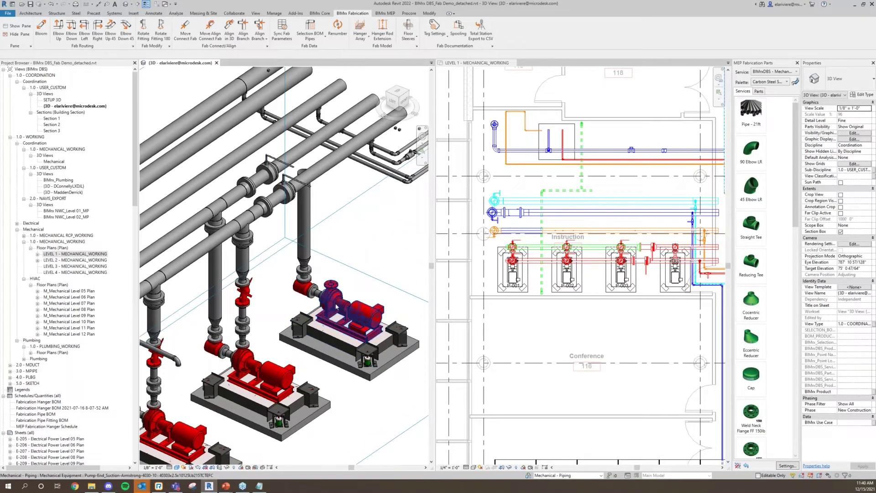
key("Tab")
key("Tab")
key("Tab")
key("Tab")
key("Tab")
key("Tab")
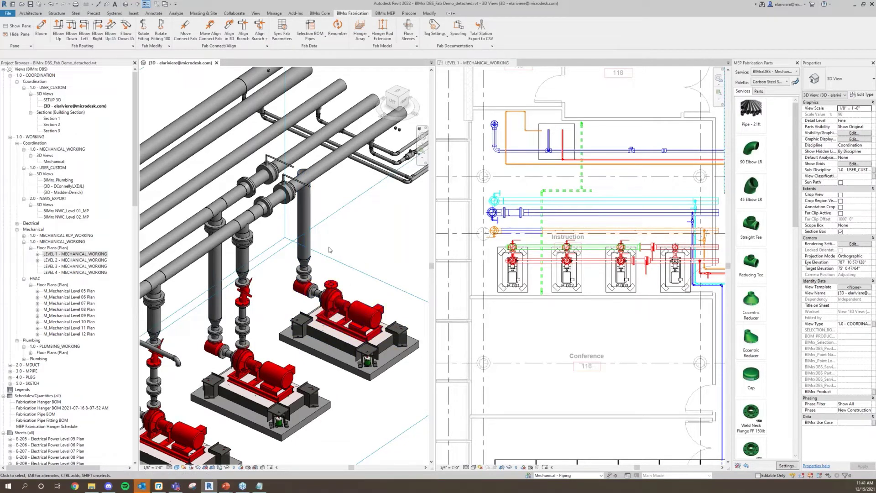
Import KeyboardShortcuts - FAB.xml from the Supporting Documents folder into the keyboard shortcuts and apply the imported set
key("s")
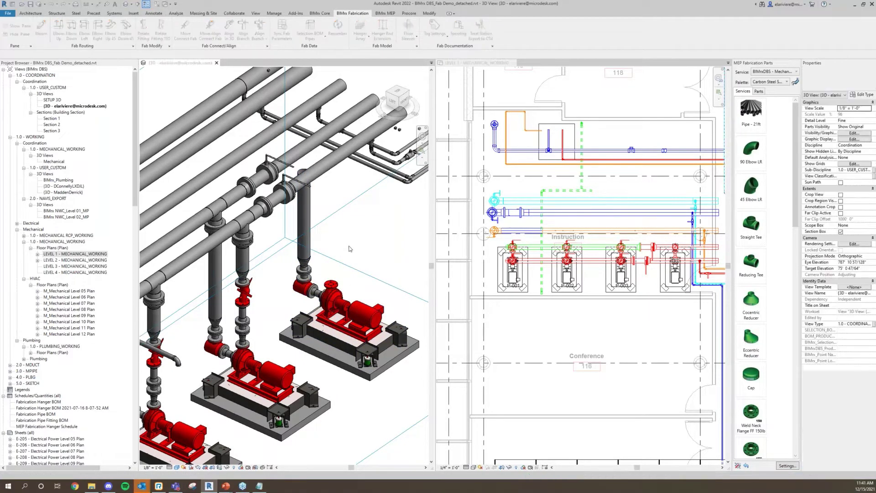
left_click(286, 365)
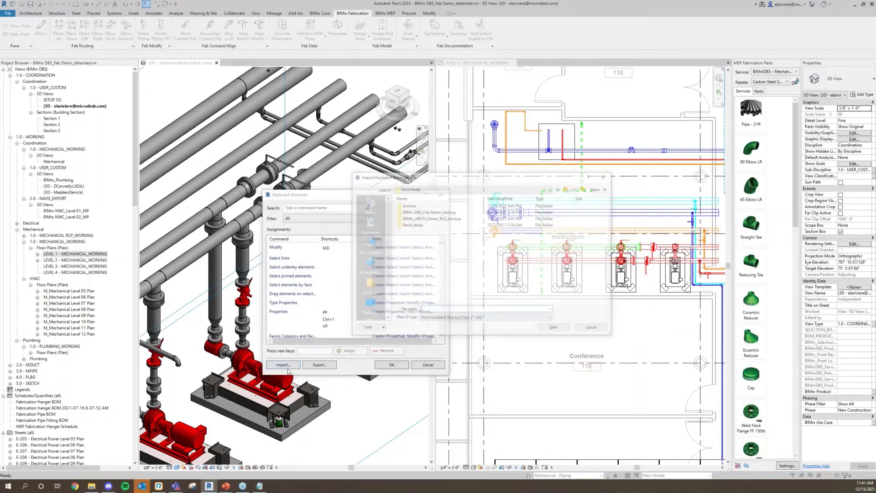
key("ctrl+v")
key("Return")
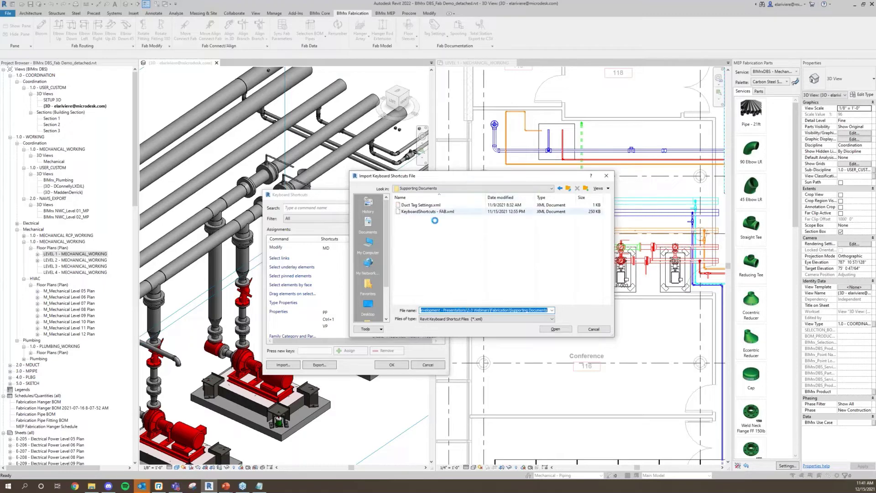
left_click(435, 212)
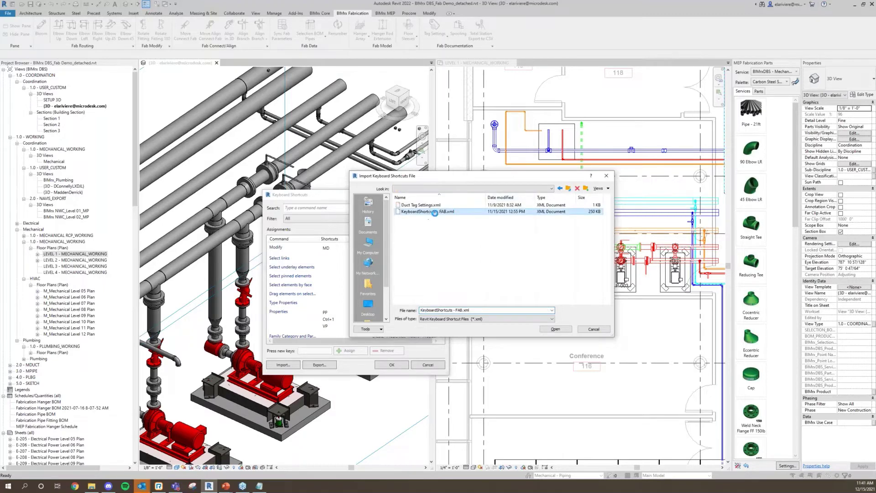
left_click(550, 329)
left_click(424, 253)
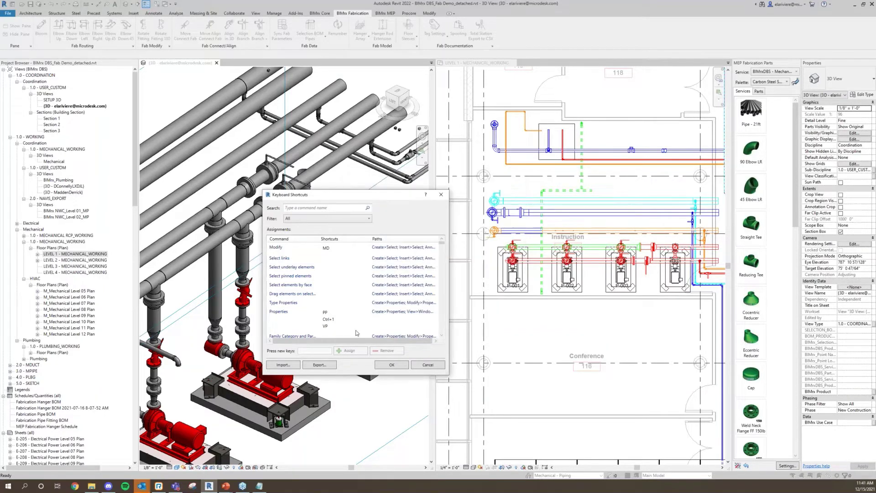
left_click(392, 365)
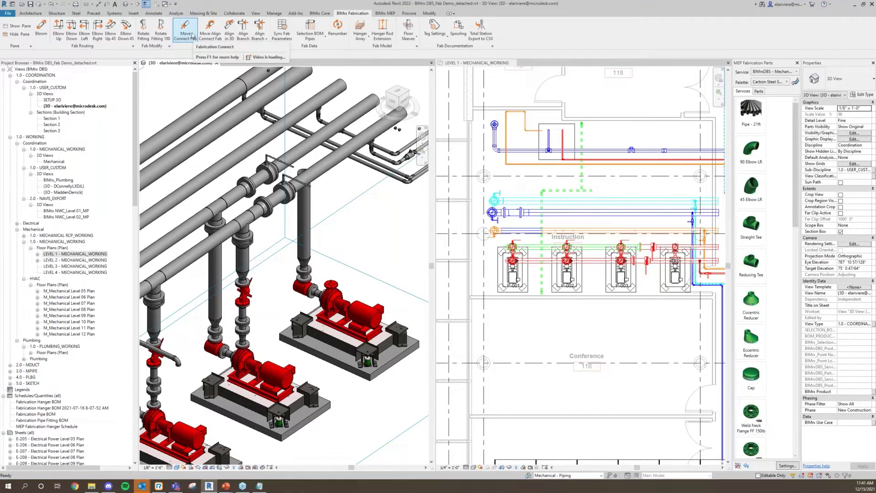
Align the end pump's riser under the overhead header with the Align Branch command
middle_click_drag(381, 242, 356, 283, "shift")
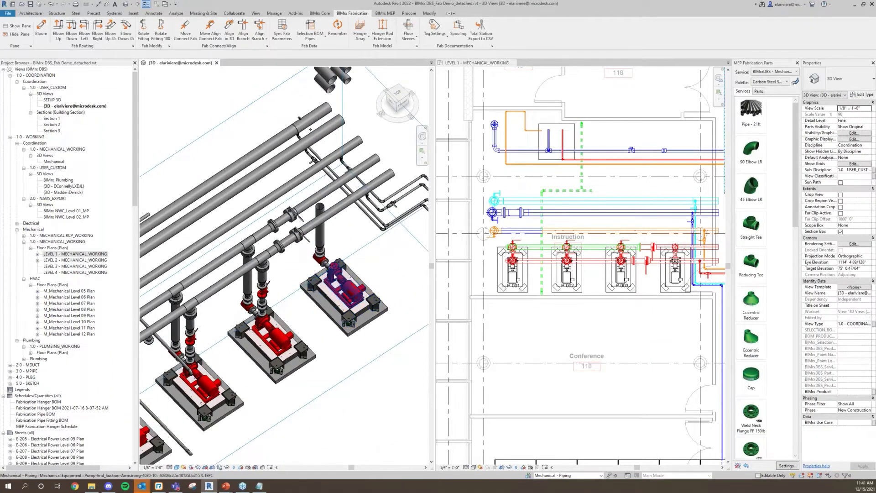
key("a")
key("b")
left_click(327, 196)
left_click(322, 234)
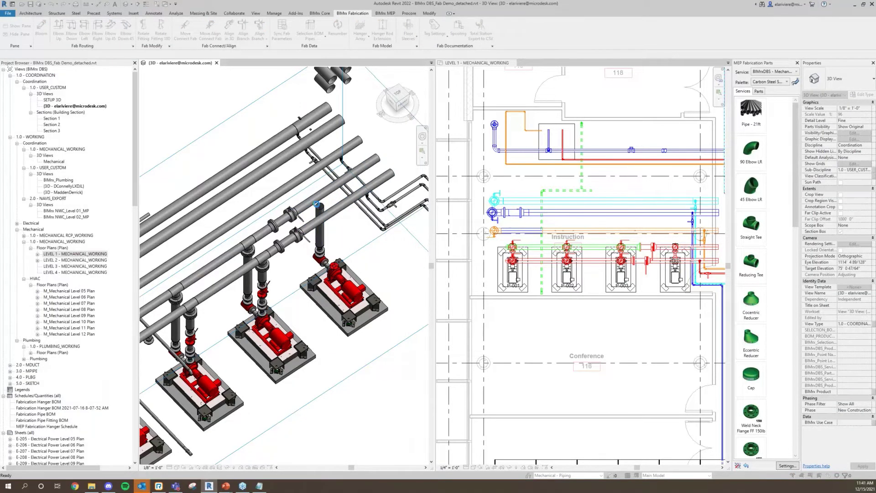
Extend the end pump's vertical riser up to the overhead header with Trim/Extend
scroll(317, 205, "up", 3)
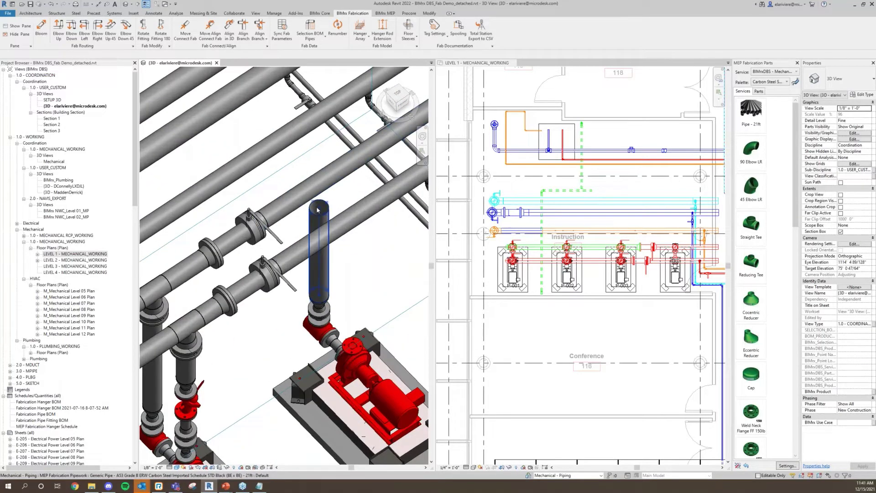
key("e")
key("t")
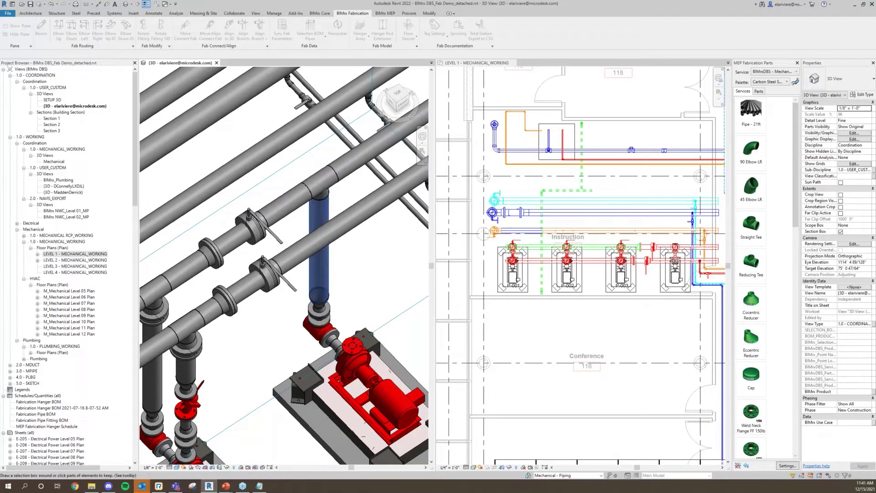
scroll(337, 236, "down", 3)
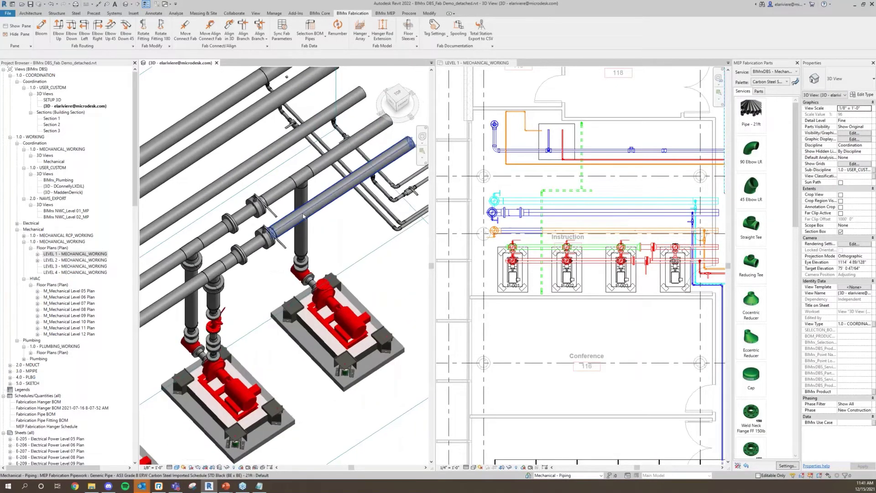
Enlarge the 3D view's section box past the open ends of the overhead pipes to include the equipment beyond them
middle_click_drag(338, 236, 356, 244, "shift")
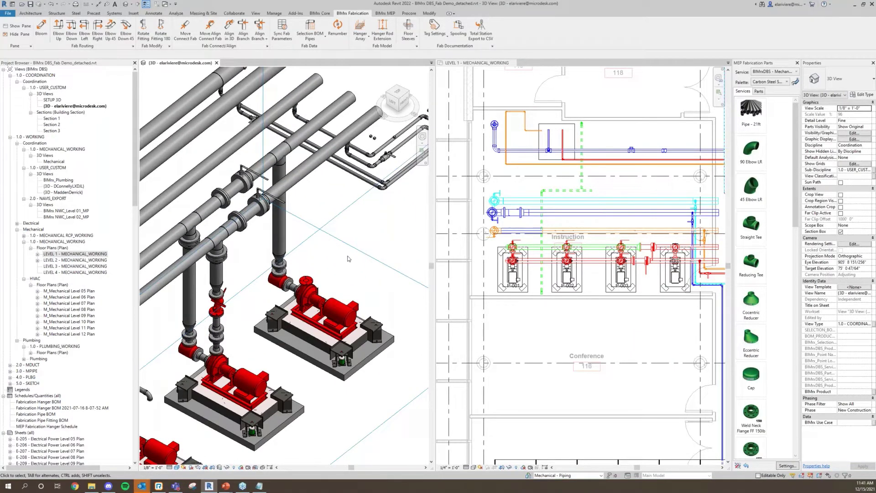
middle_click_drag(352, 248, 186, 310, "shift")
middle_click_drag(403, 307, 323, 264)
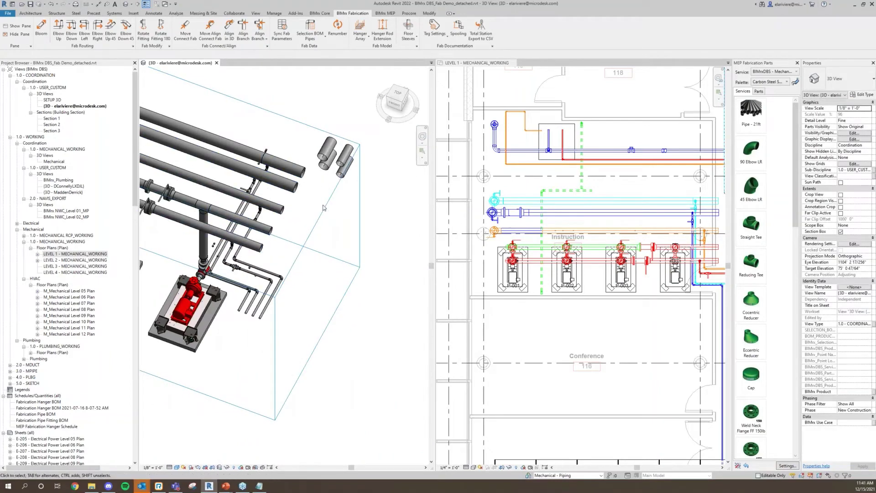
left_click(325, 251)
left_click_drag(317, 282, 362, 298)
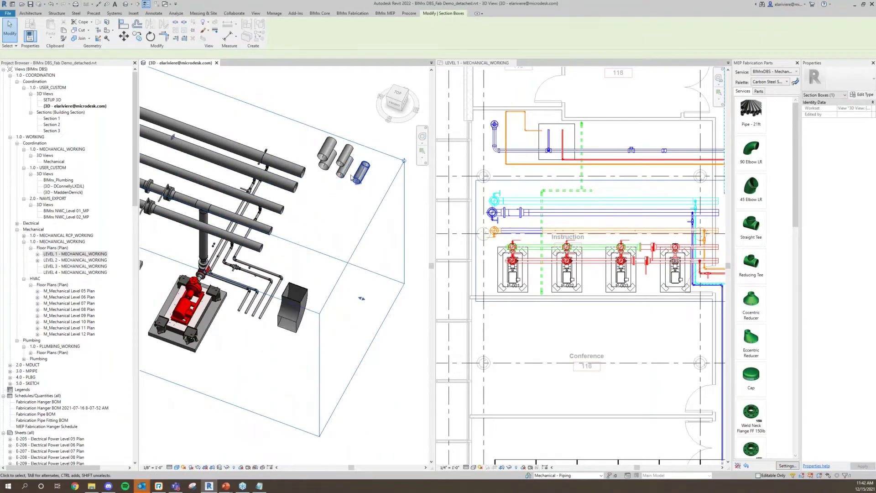
left_click(341, 210)
middle_click_drag(342, 210, 306, 233, "shift")
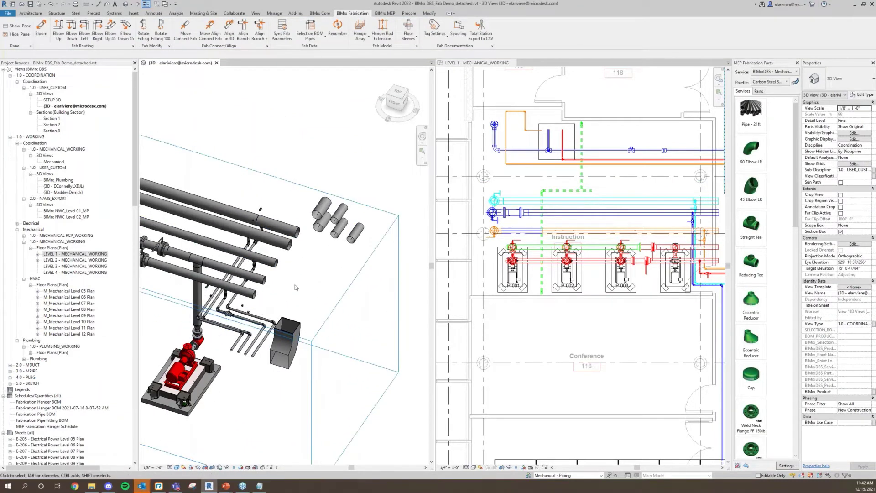
Join the uppermost overhead pipe to the nearest lower perpendicular stub with an elbow using Trim/Extend to Corner
key("t")
key("r")
left_click(292, 230)
left_click(319, 229)
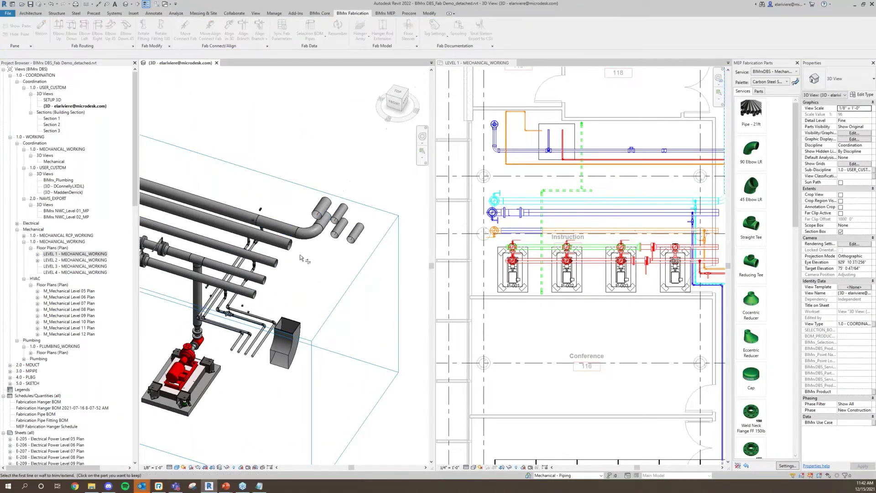
Try to join the two lowest overhead pipes to the outermost and middle stubs with Trim/Extend to Corner, and undo both joins
left_click(274, 266)
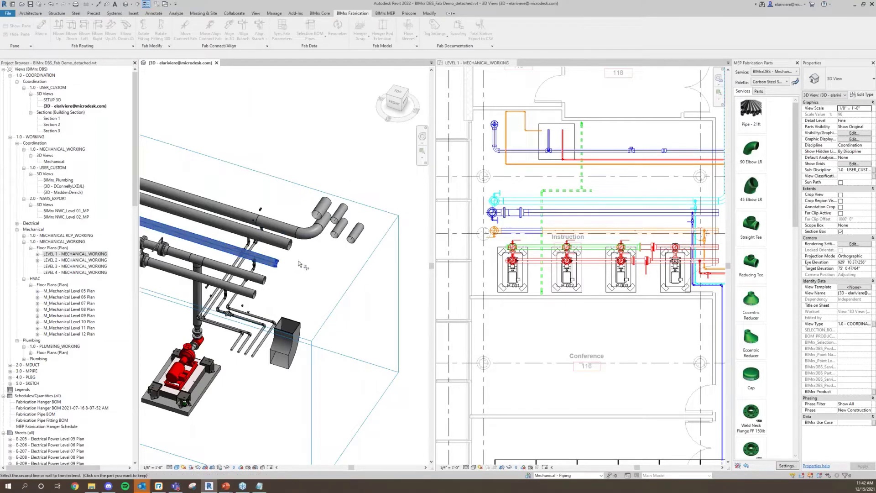
left_click(250, 294)
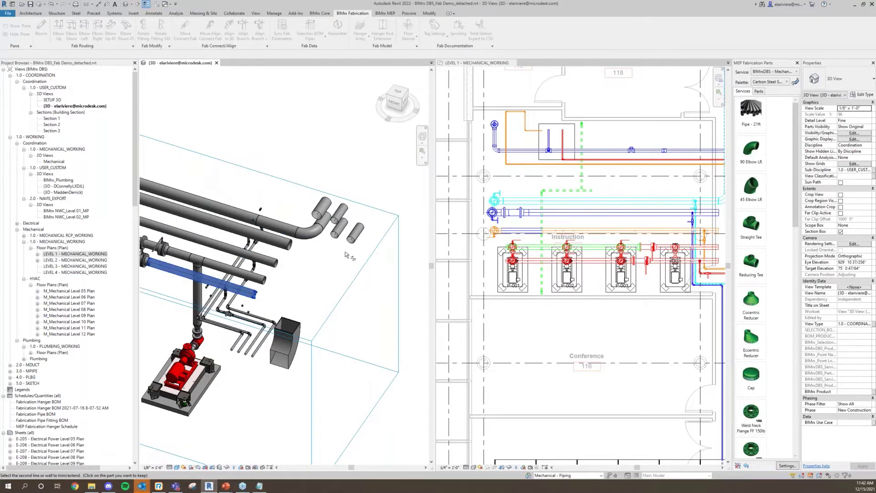
left_click(353, 240)
left_click(274, 279)
left_click(341, 238)
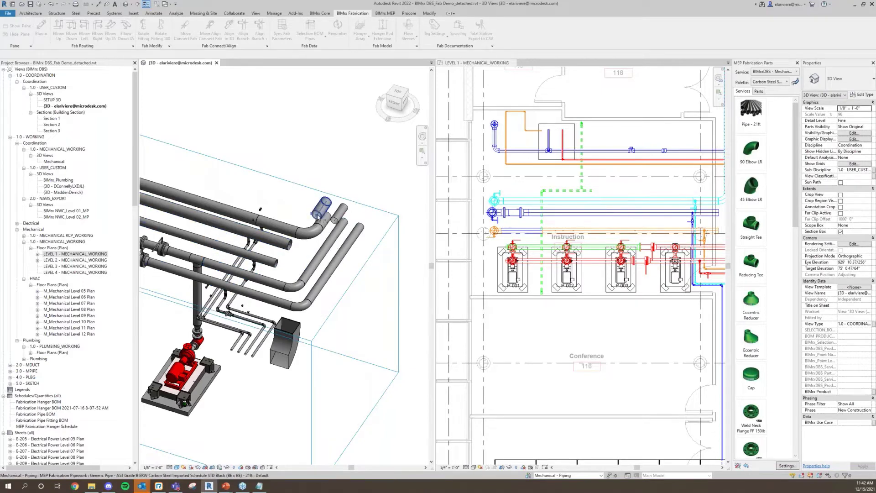
middle_click_drag(345, 238, 373, 247, "shift")
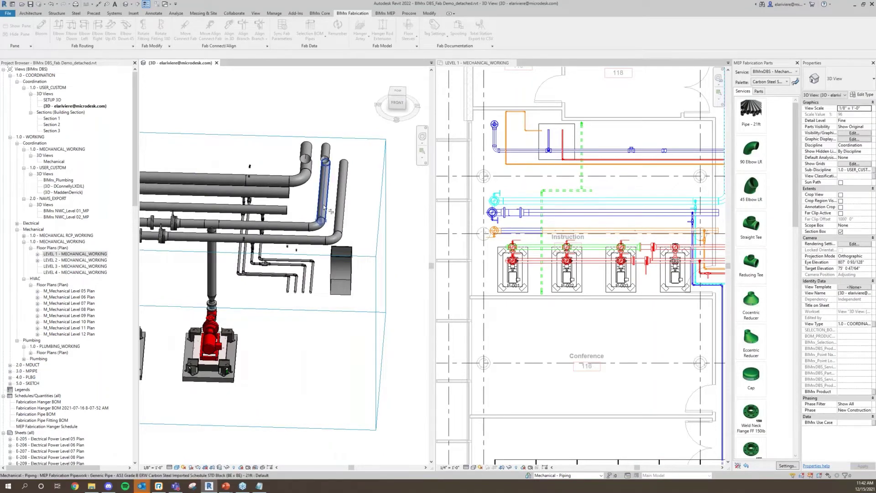
key("Escape")
left_click(322, 222)
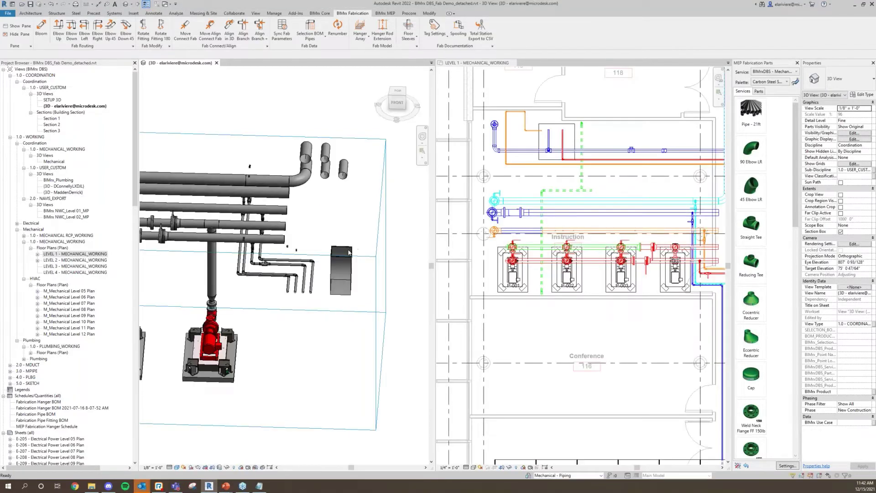
Join the lowest overhead pipe to the outermost stub and the middle overhead pipe to the adjacent stub using Trim/Extend to Corner
left_click(270, 238)
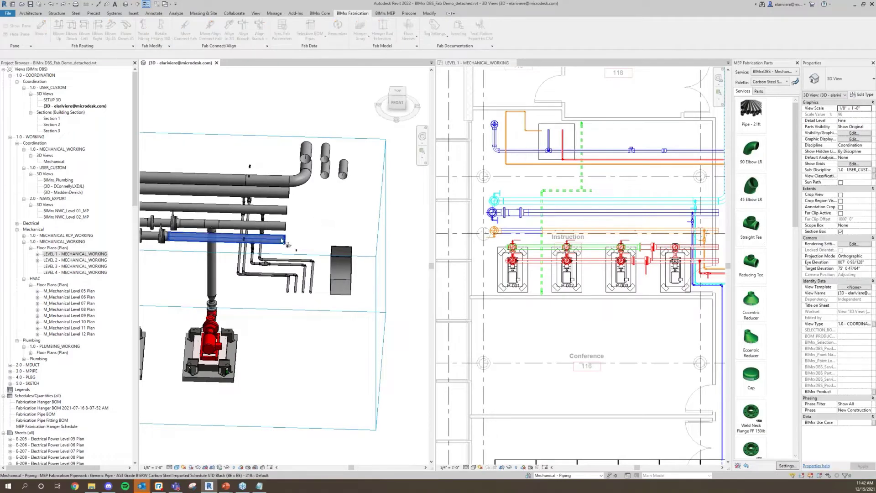
left_click(344, 172)
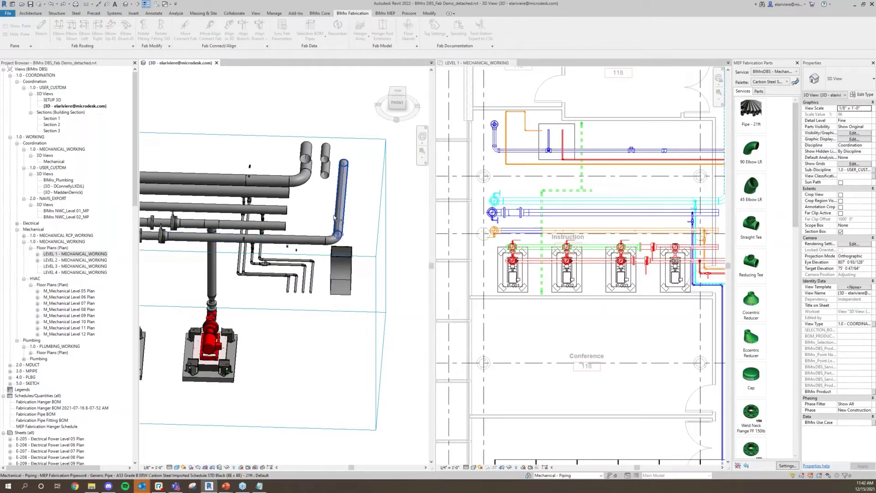
left_click(276, 211)
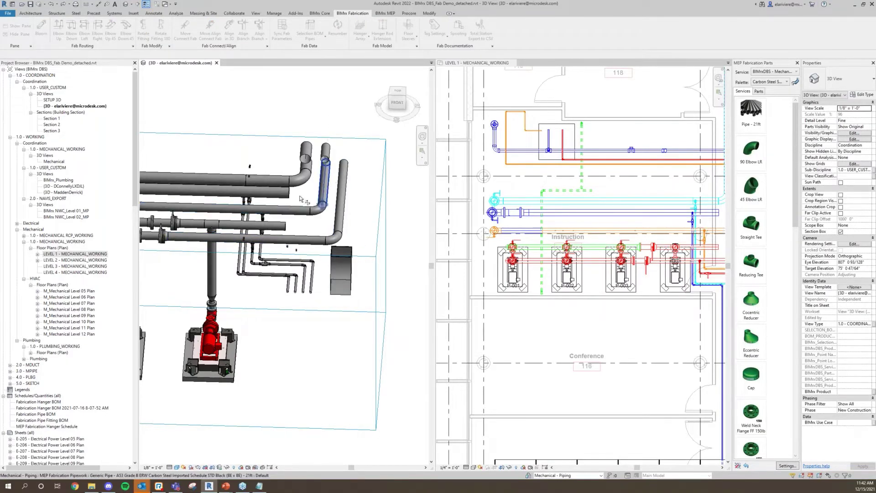
key("Escape")
key("Escape")
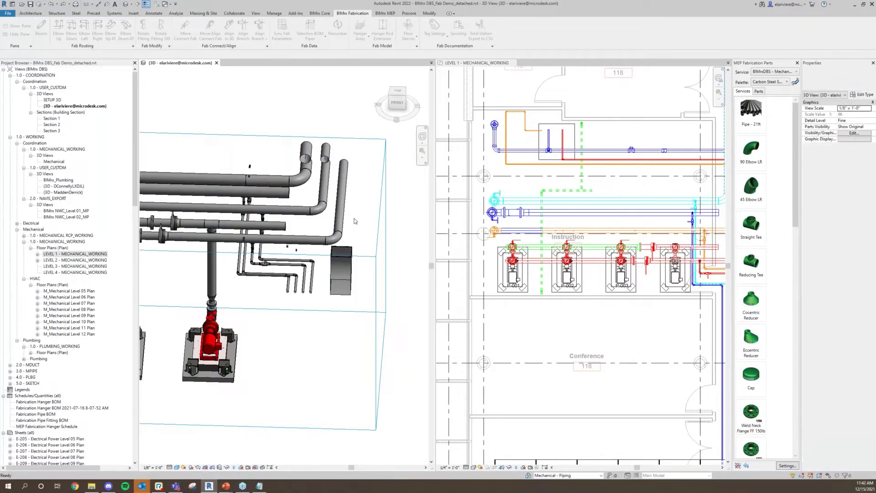
scroll(295, 226, "up", 2)
middle_click_drag(312, 236, 290, 281, "shift")
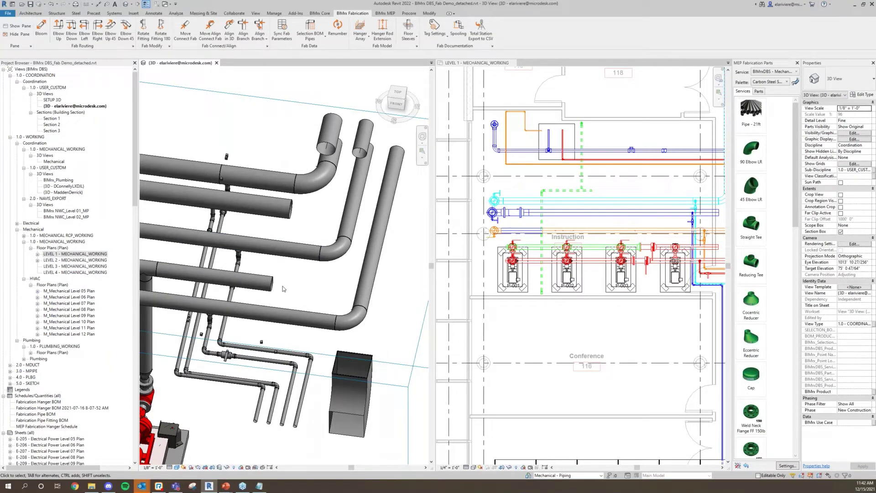
Add elbows to the open ends of the two shorter overhead pipes and remove the straight stubs beyond those elbows
left_click(271, 285)
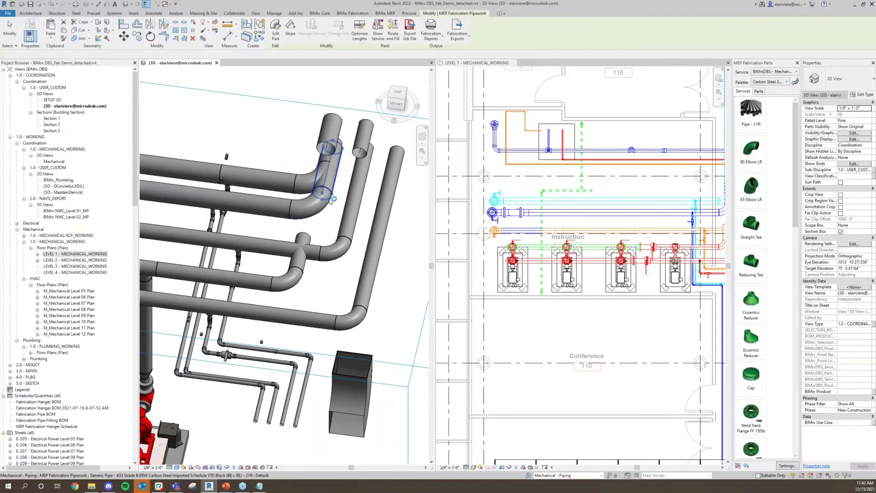
left_click(302, 240)
left_click(306, 226)
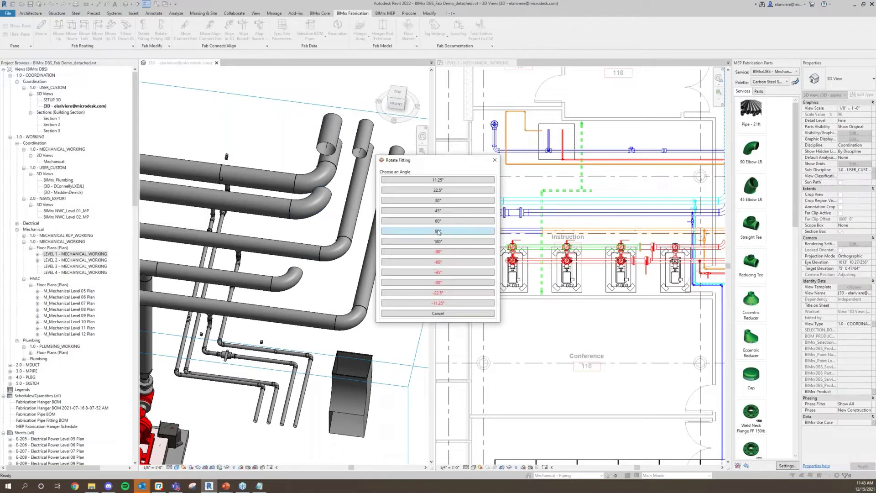
Rotate both new end elbows 45° upward with Rotate Fitting and extend each with a straight pipe using Bloom
left_click(439, 211)
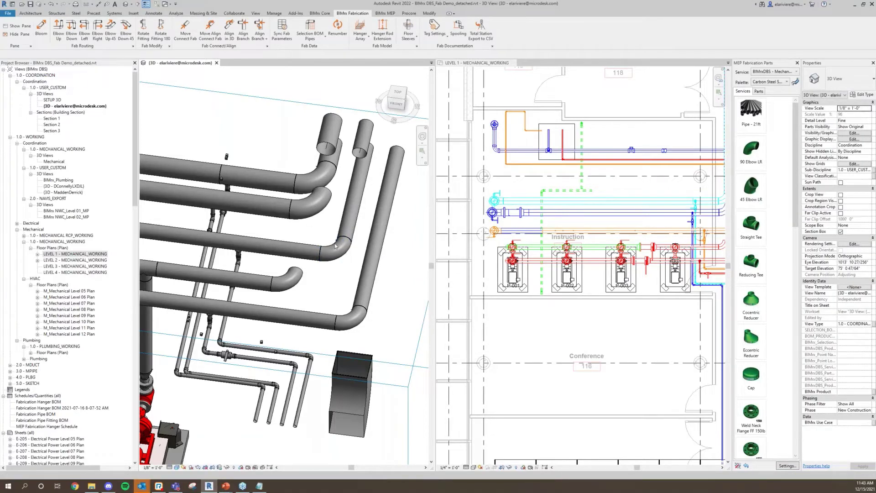
left_click(313, 215)
left_click(438, 211)
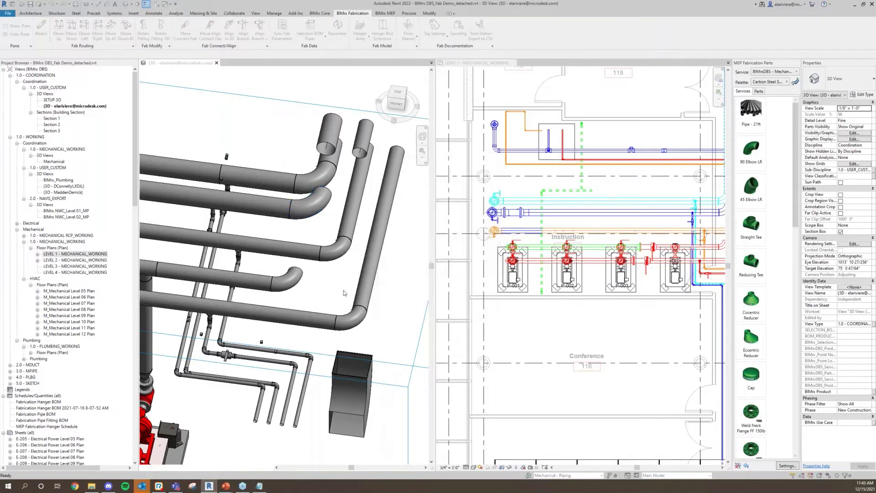
left_click(290, 277)
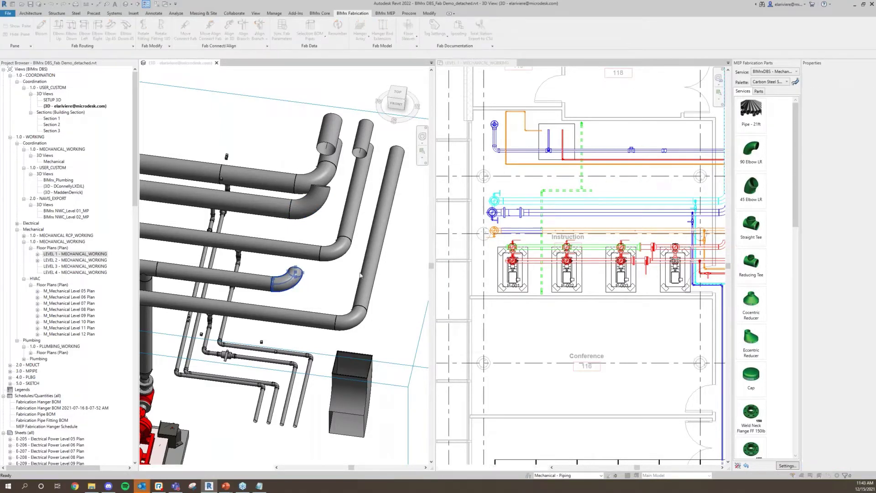
left_click(307, 284)
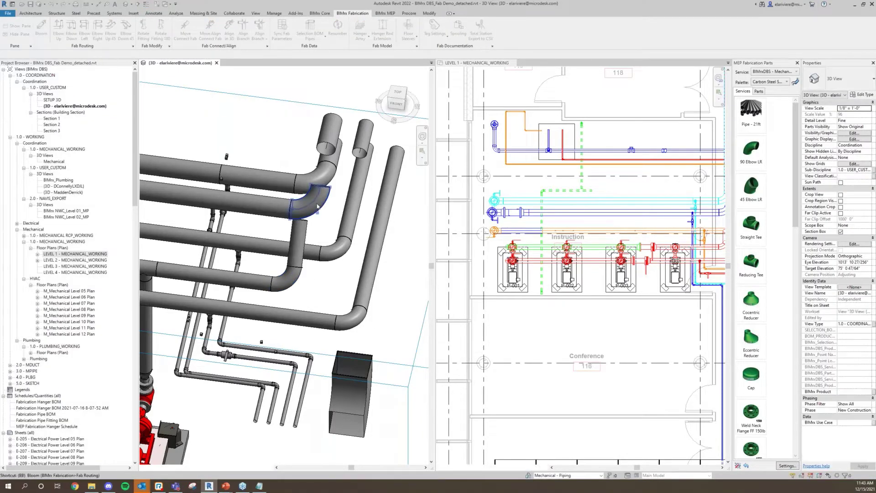
Align the two angled pipes with the centerlines of their matching perpendicular pipes in the Level 1 plan
left_click(570, 317)
middle_click_drag(570, 317, 445, 311)
scroll(601, 192, "up", 3)
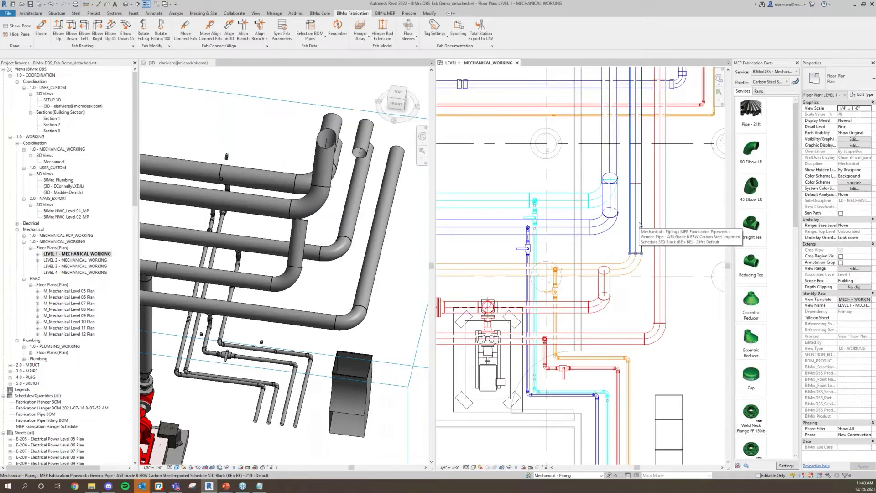
key("a")
key("l")
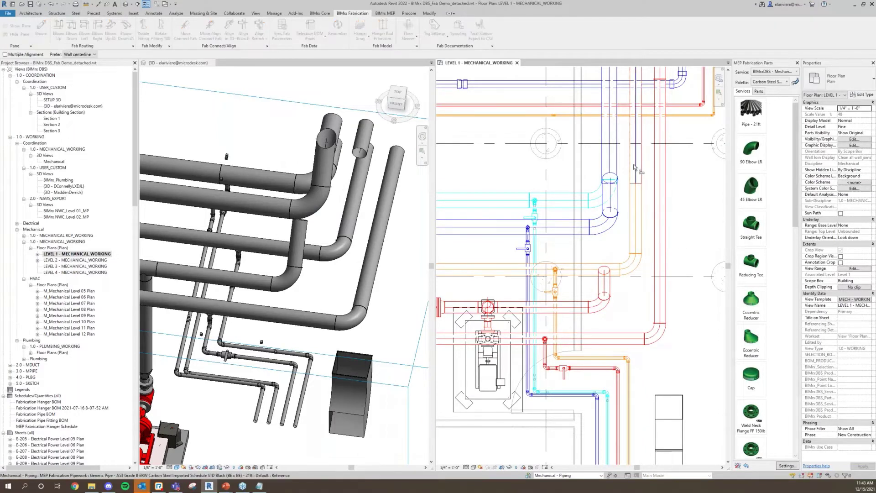
left_click(605, 288)
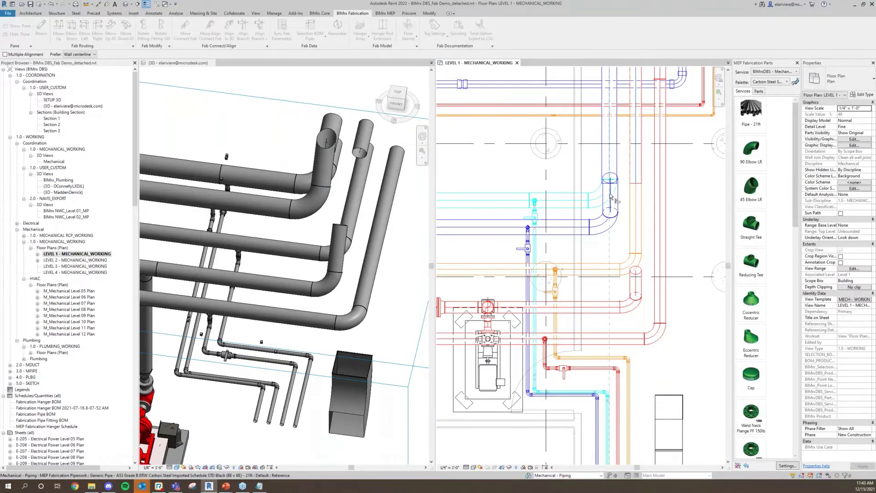
key("Escape")
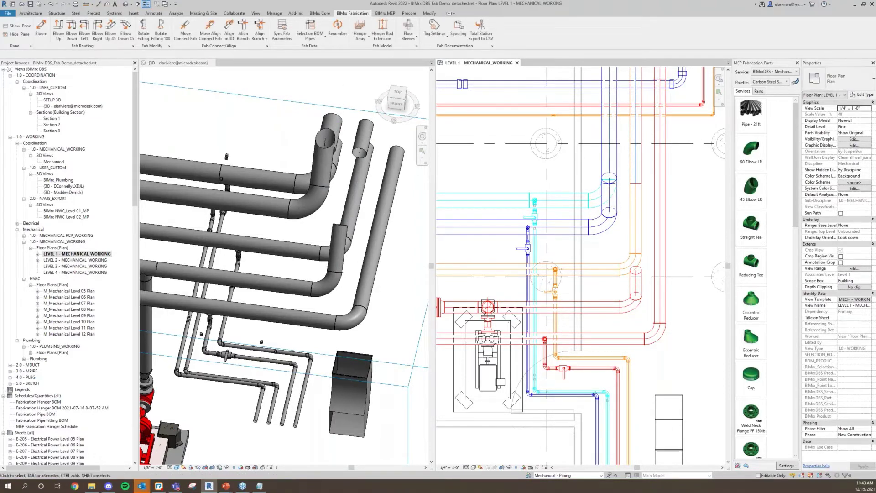
Add downward 45° elbows with pipes to the two open perpendicular stubs, and delete the angled pipes on the overhead elbows
middle_click_drag(386, 228, 360, 203, "shift")
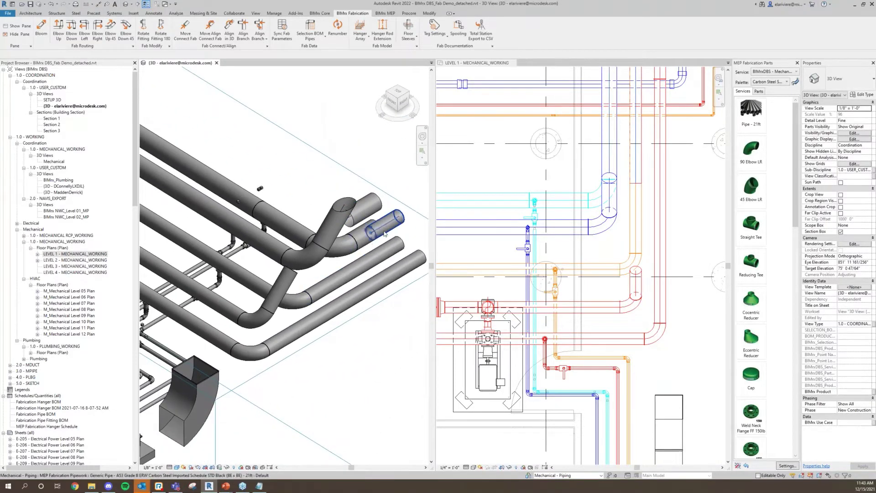
key("u")
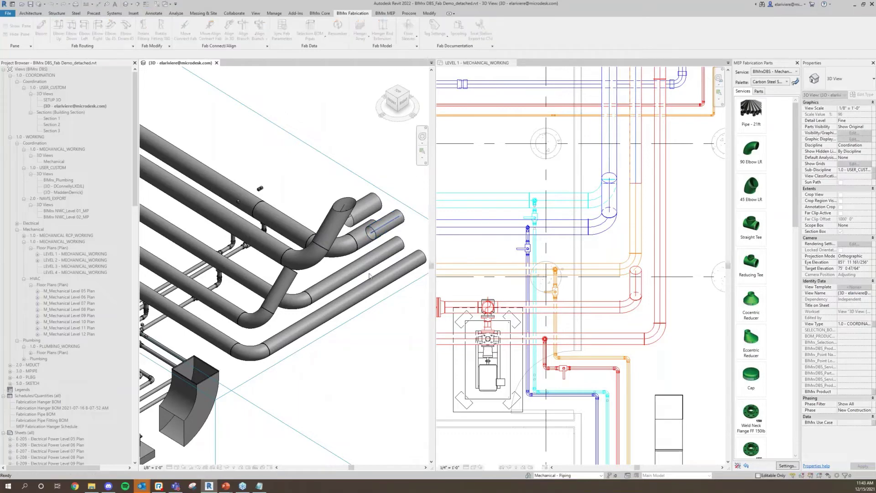
left_click(371, 243)
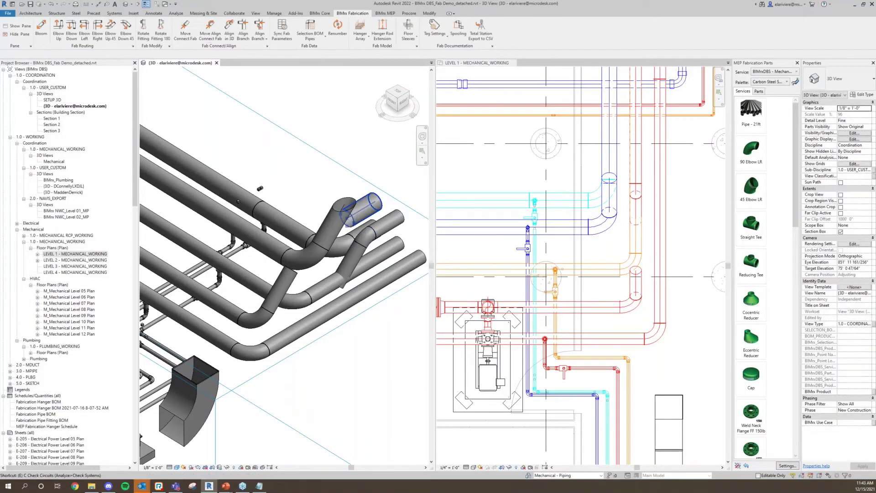
left_click(329, 223)
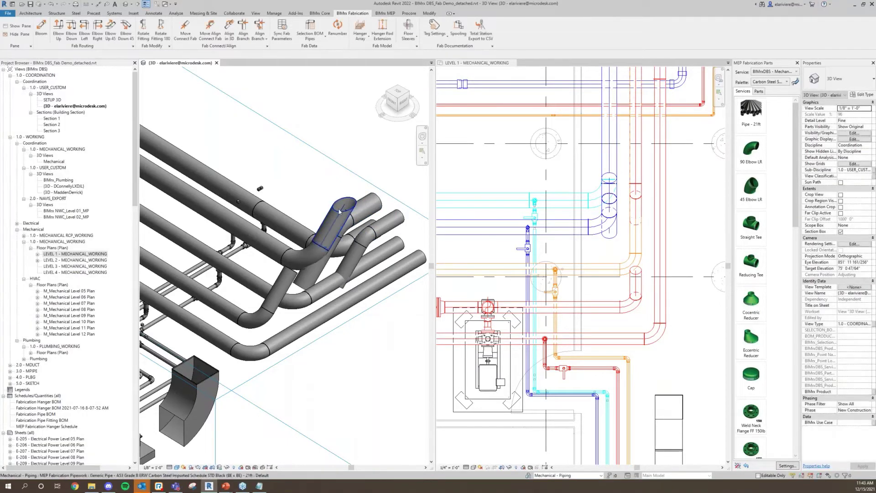
key("Delete")
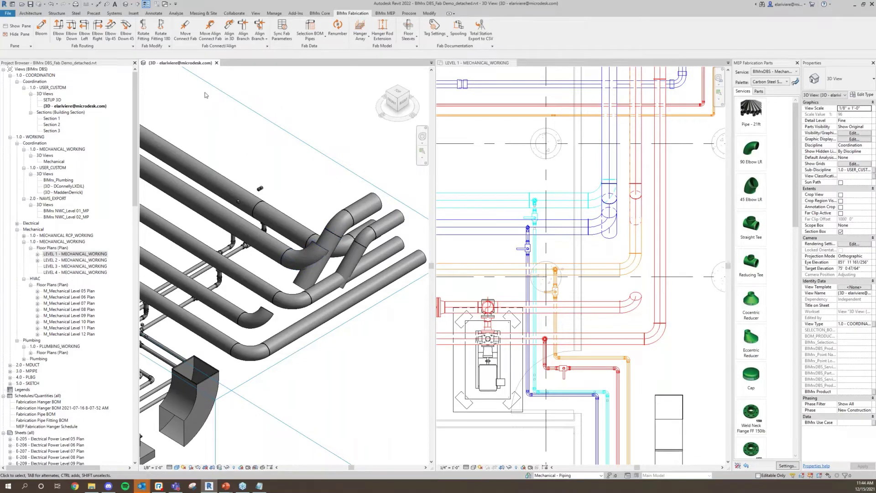
Connect the upper overhead pipe's elbow to the angled pipe of the larger stub with Move Connect Fab and check the connected run
left_click(189, 39)
left_click(189, 33)
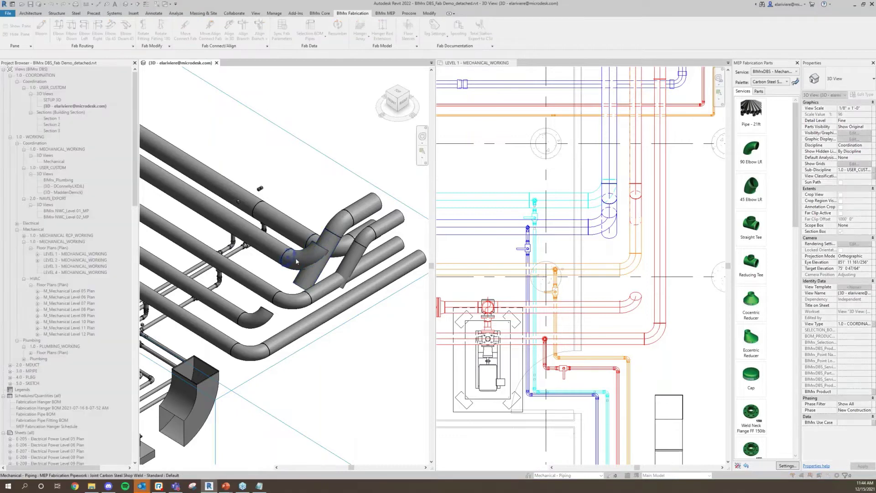
left_click(300, 268)
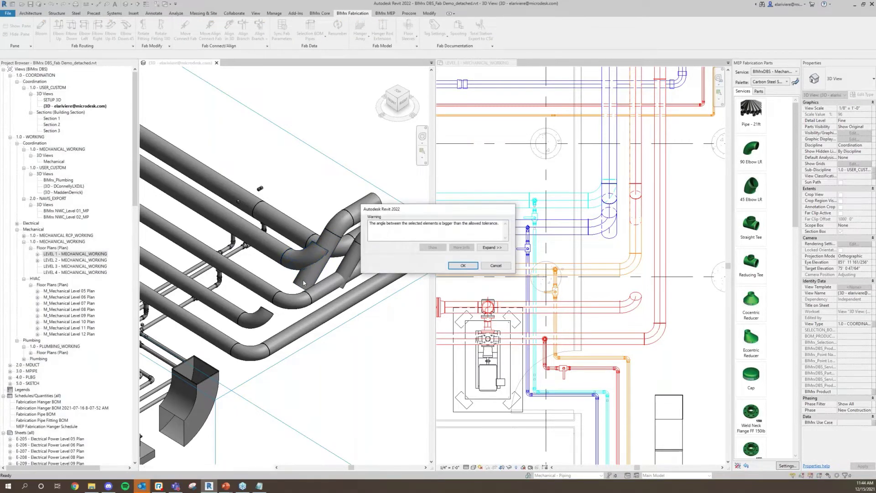
key("Return")
left_click(307, 268)
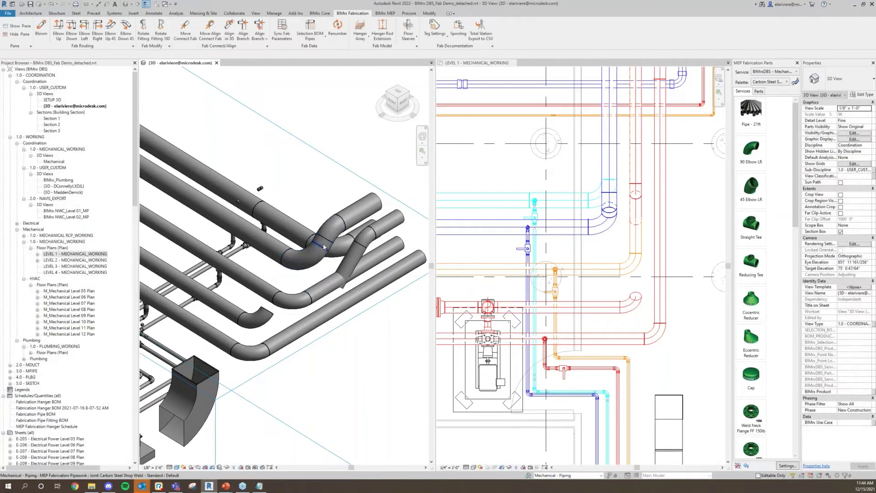
key("Tab")
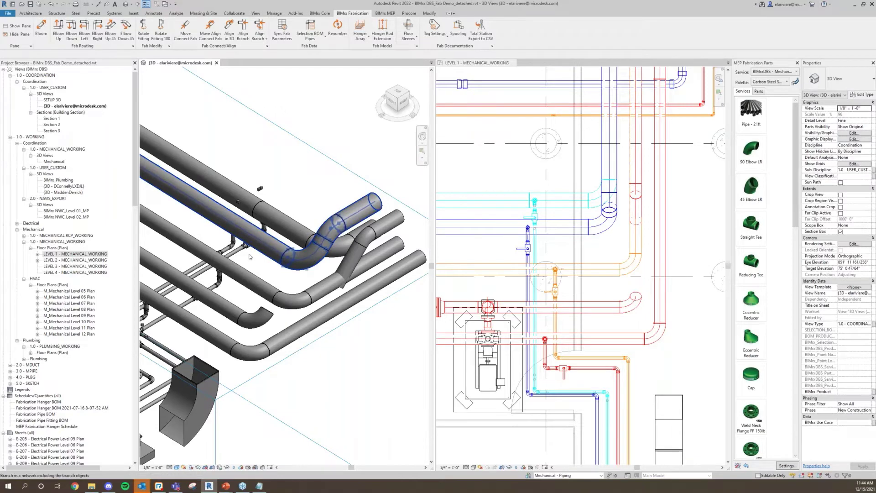
Connect the lower overhead pipe's elbow to the angled pipe of the remaining stub with Move Connect Fab and check the connected run
left_click(206, 36)
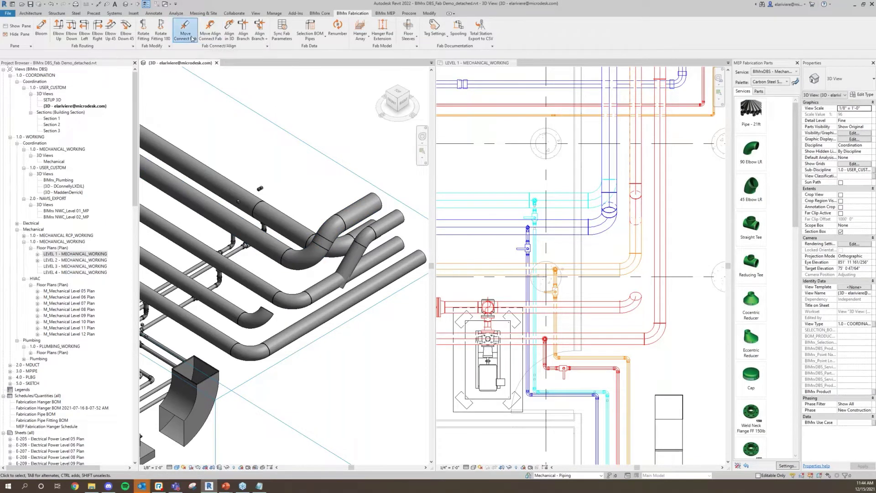
left_click(359, 261)
key("Escape")
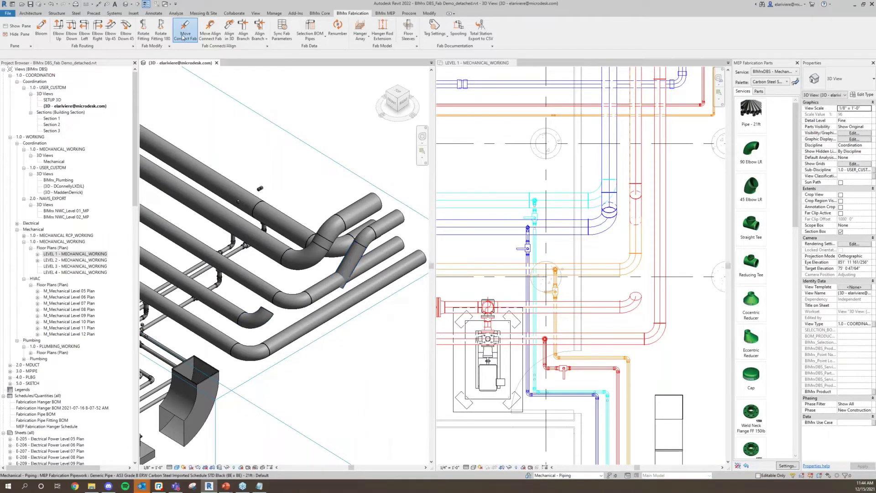
left_click(244, 276)
scroll(384, 250, "up", 3)
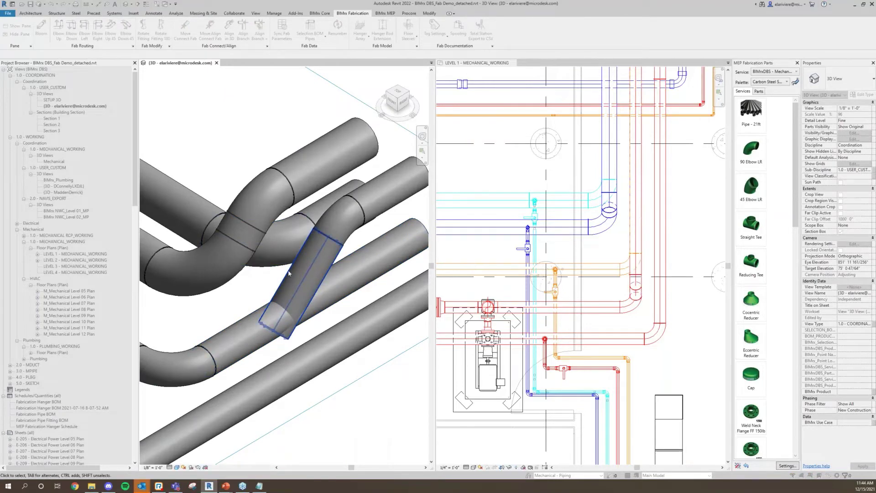
scroll(204, 320, "down", 3)
key("Tab")
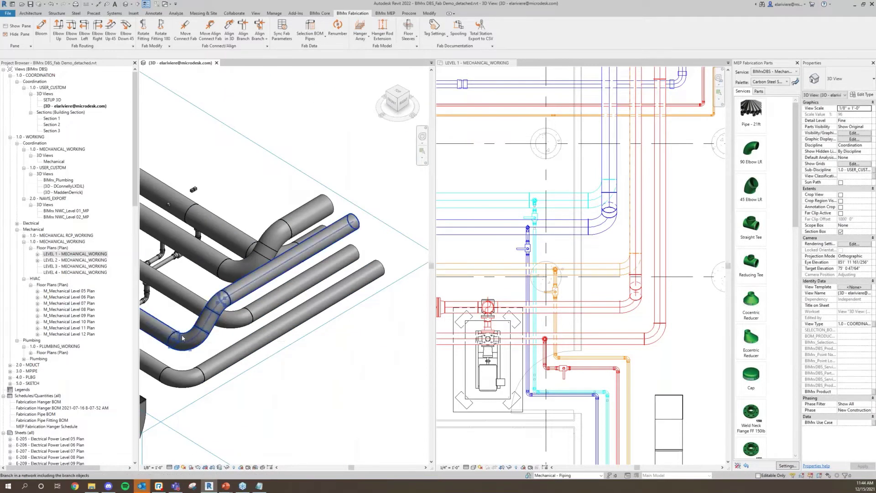
Select the piping and equipment around the first three pumps in the Level 1 plan and fit the 3D section box around them
scroll(495, 168, "down", 1)
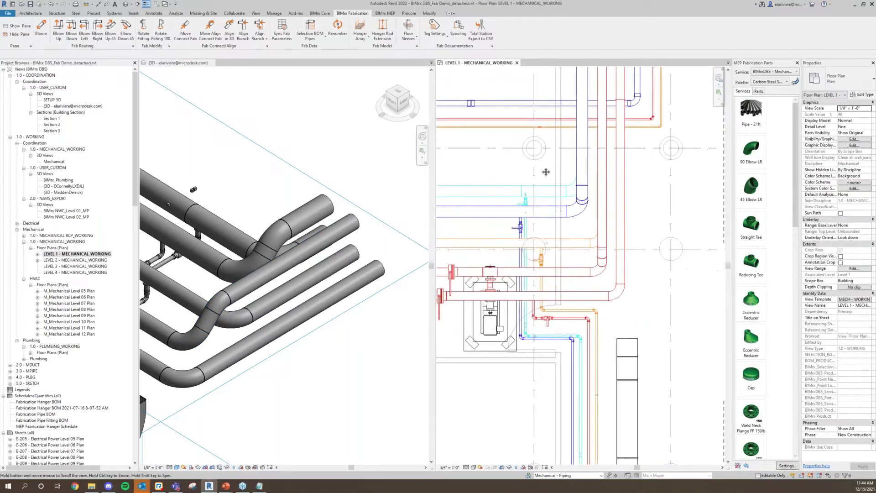
middle_click_drag(519, 171, 573, 171)
scroll(590, 204, "down", 3)
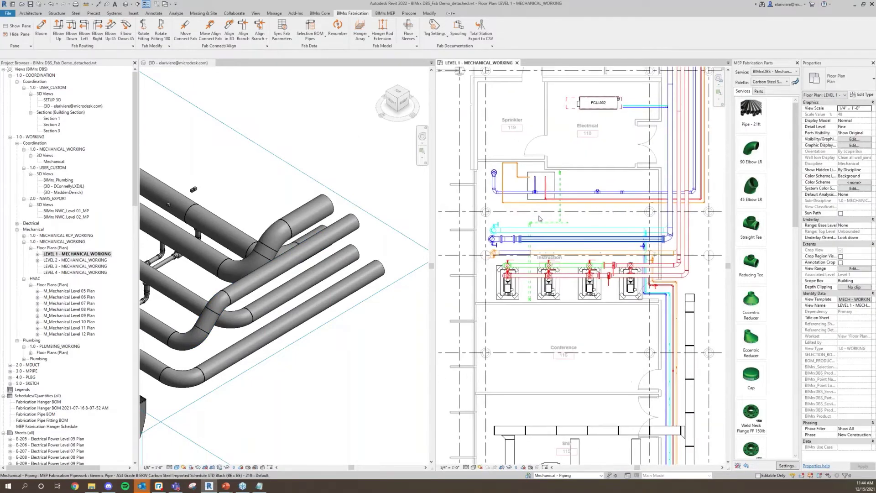
scroll(552, 216, "up", 3)
left_click_drag(482, 109, 615, 294)
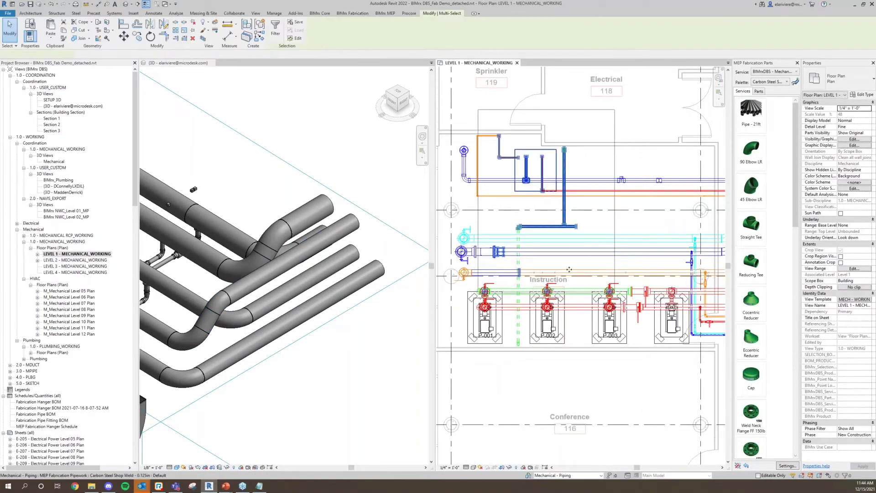
left_click(203, 39)
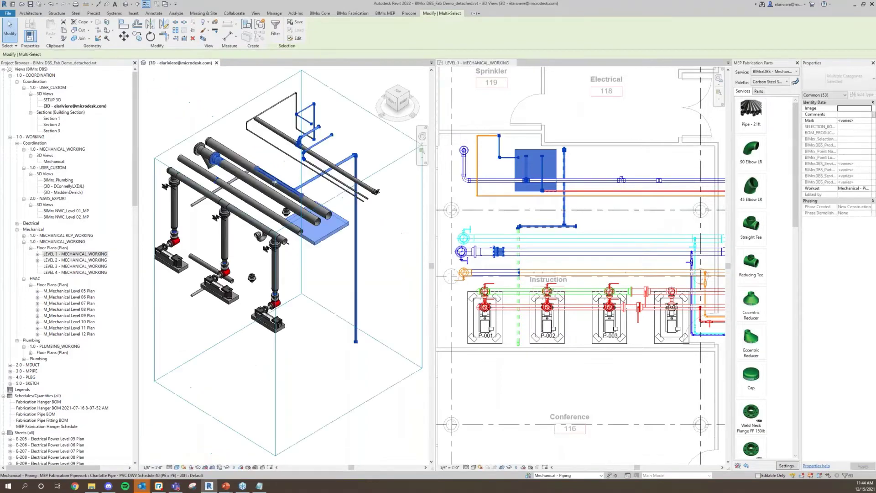
Copy the connected PVC branch and its riser parallel to the original, across the rectangular equipment slab
middle_click_drag(338, 263, 176, 269, "shift")
scroll(279, 194, "up", 3)
left_click(282, 188)
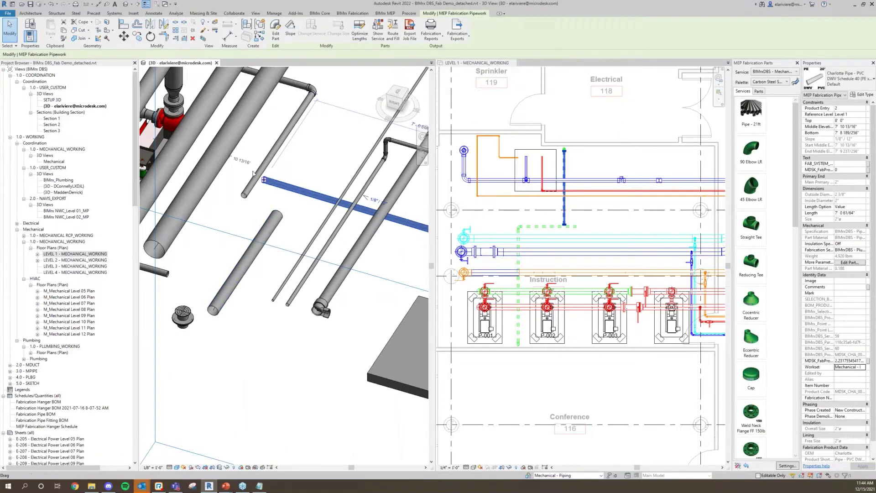
scroll(304, 188, "down", 1)
middle_click_drag(302, 188, 255, 244)
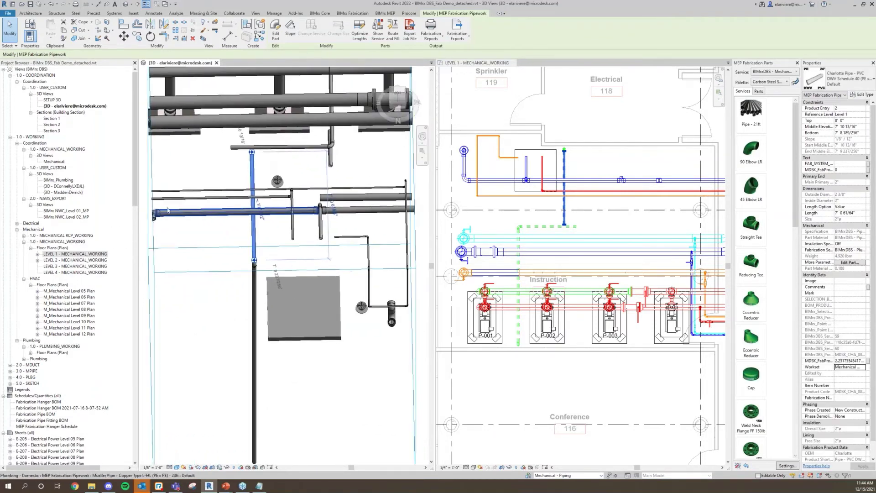
key("Tab")
left_click(256, 310)
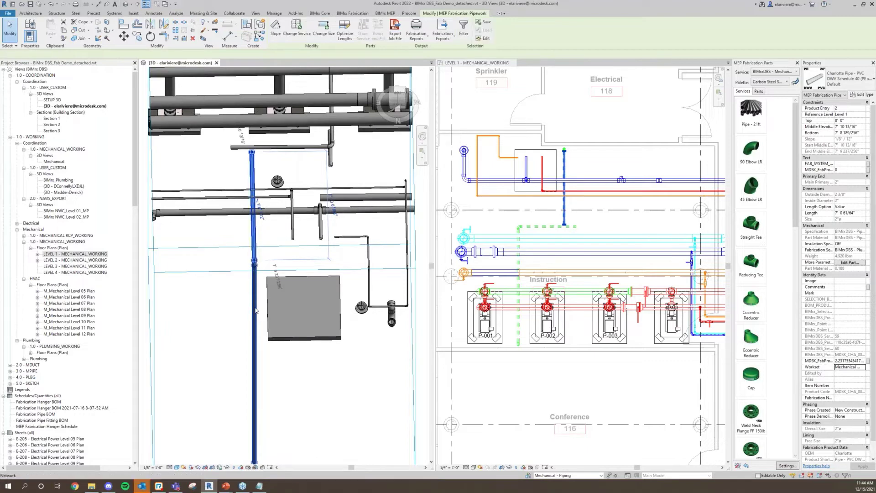
key("c")
key("o")
left_click(256, 309)
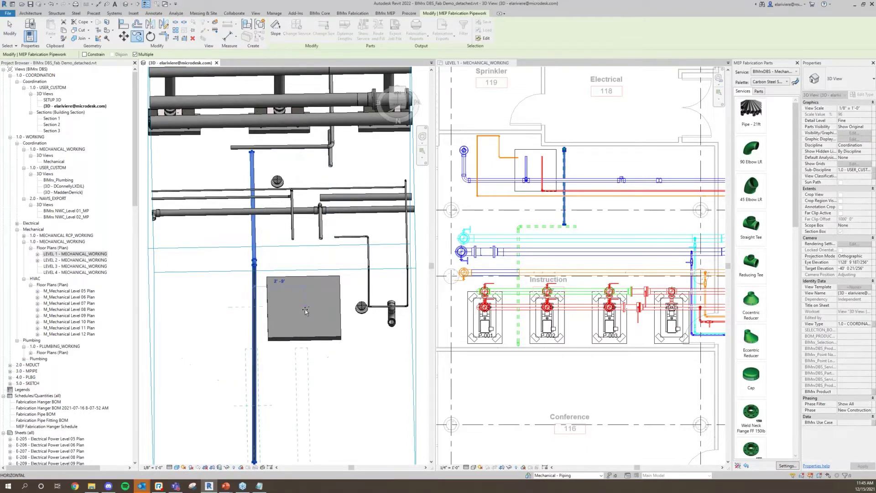
left_click(304, 309)
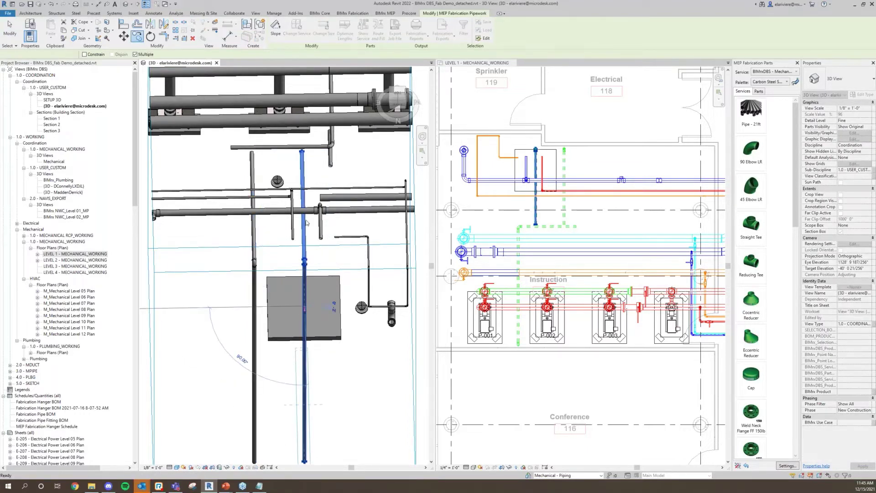
key("Escape")
key("Escape")
Align the copied PVC branch nearest the short sloped main pipe's open end to that main with Align Branch
left_click(303, 176)
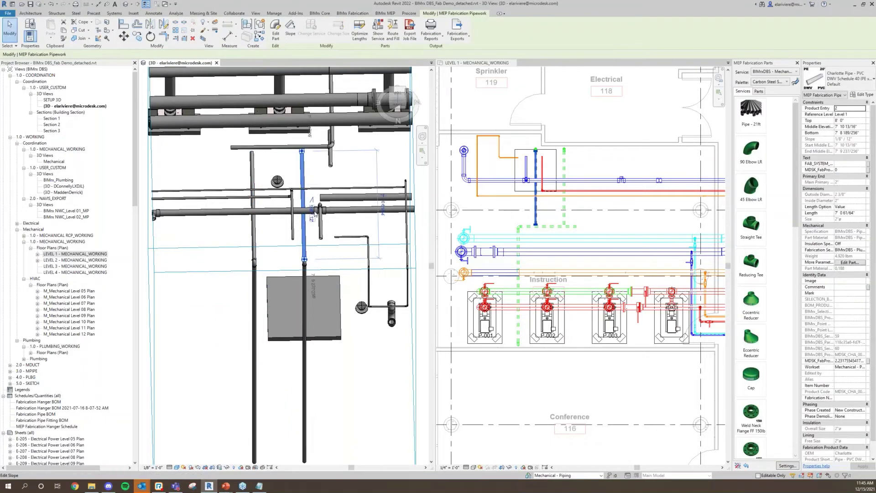
left_click(320, 170)
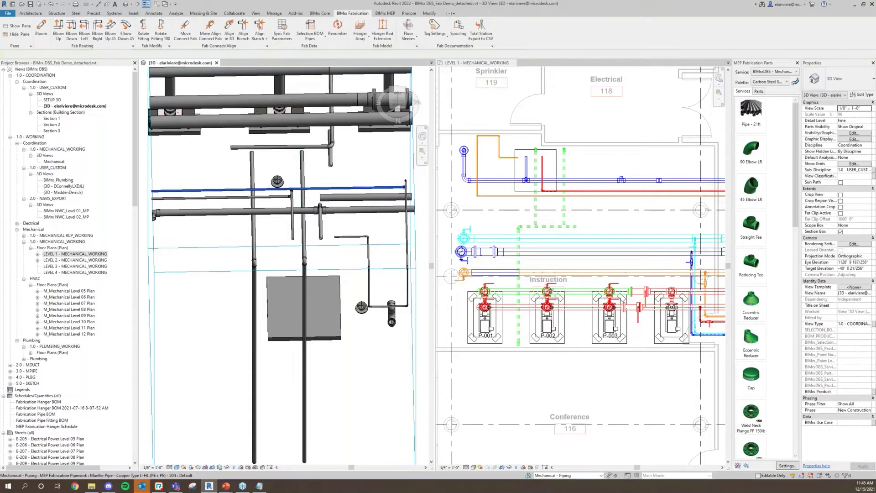
middle_click_drag(314, 196, 160, 172, "shift")
scroll(329, 220, "up", 3)
scroll(329, 221, "down", 1)
middle_click_drag(322, 248, 309, 278)
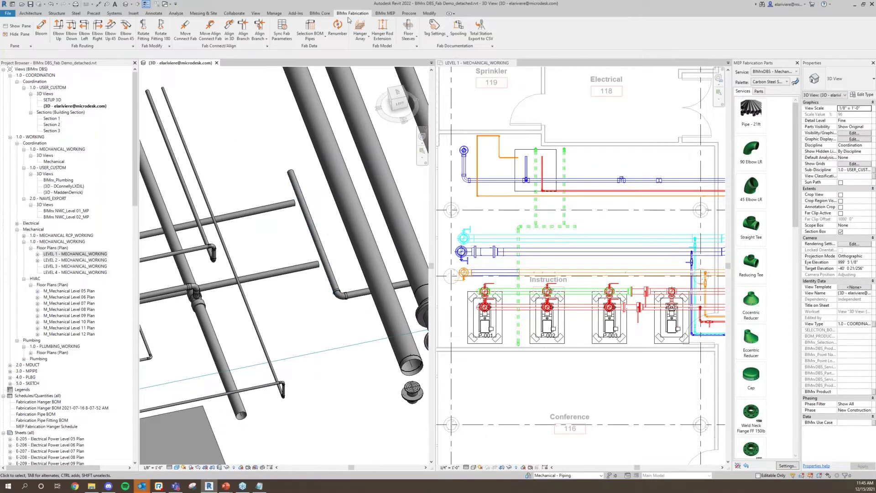
left_click(243, 31)
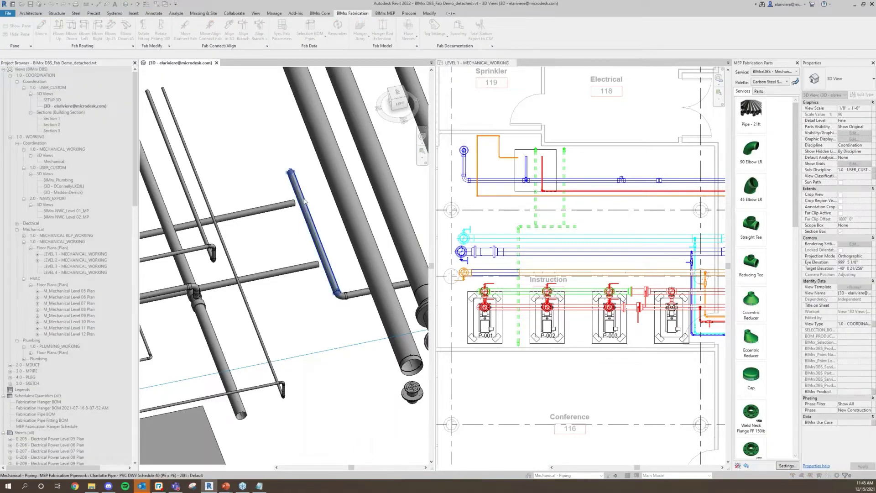
left_click(307, 217)
left_click(271, 207)
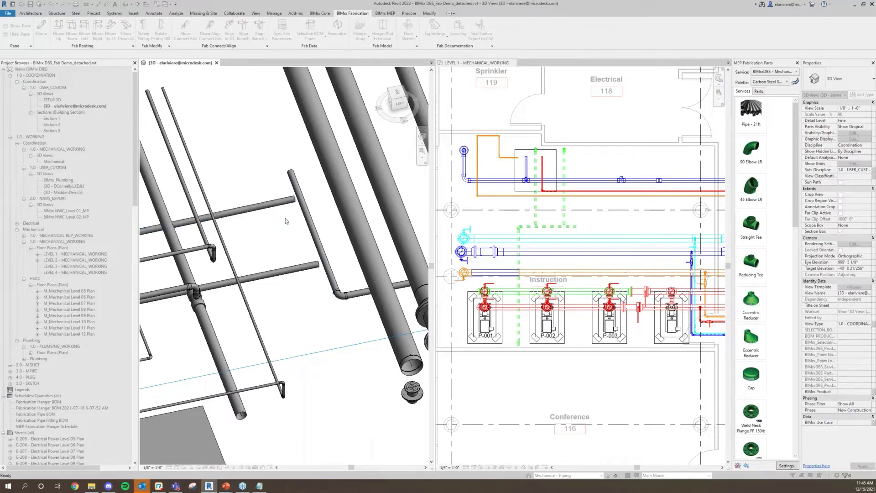
Check the slopes of the aligned PVC branch and the main pipe, and connect the branch to the main
left_click(242, 217)
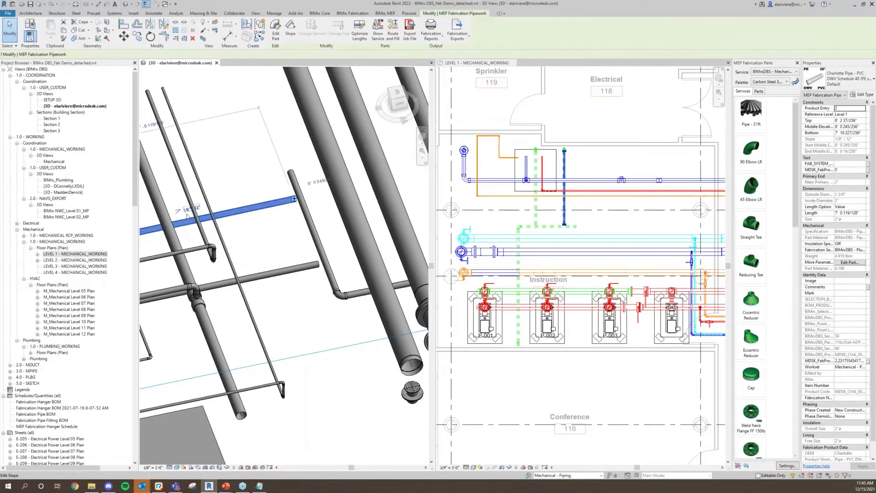
left_click(311, 228)
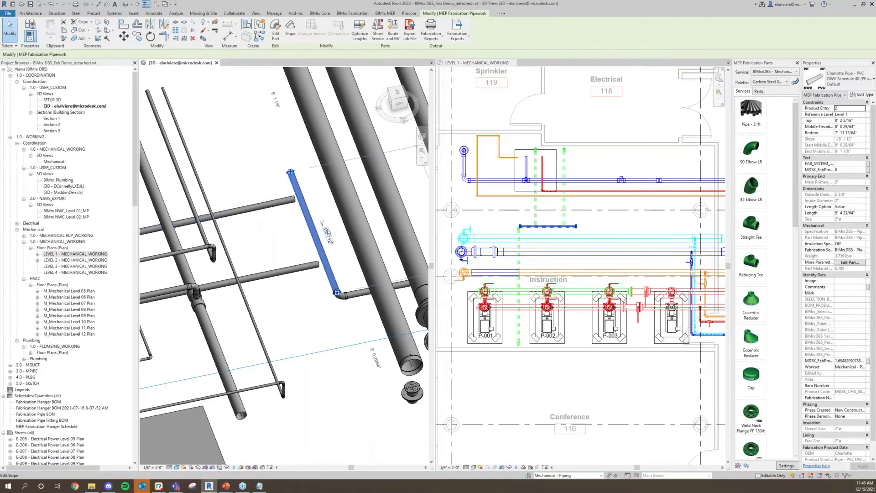
left_click(279, 237)
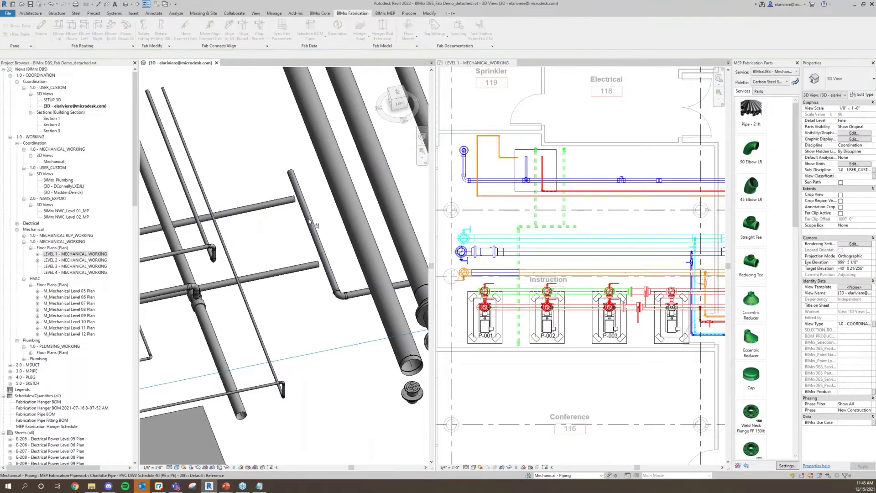
left_click(281, 227)
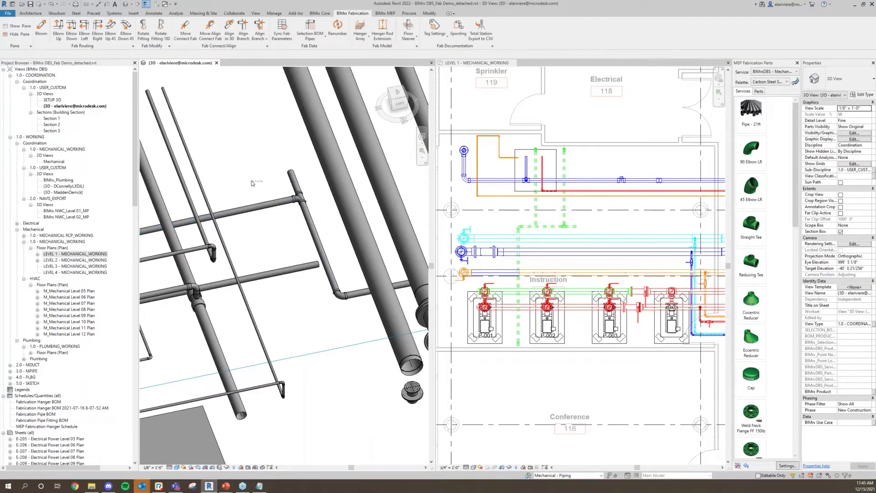
Align the second parallel PVC branch to the same sloped main pipe with the branch alignment tool
scroll(252, 183, "down", 3)
left_click(295, 225)
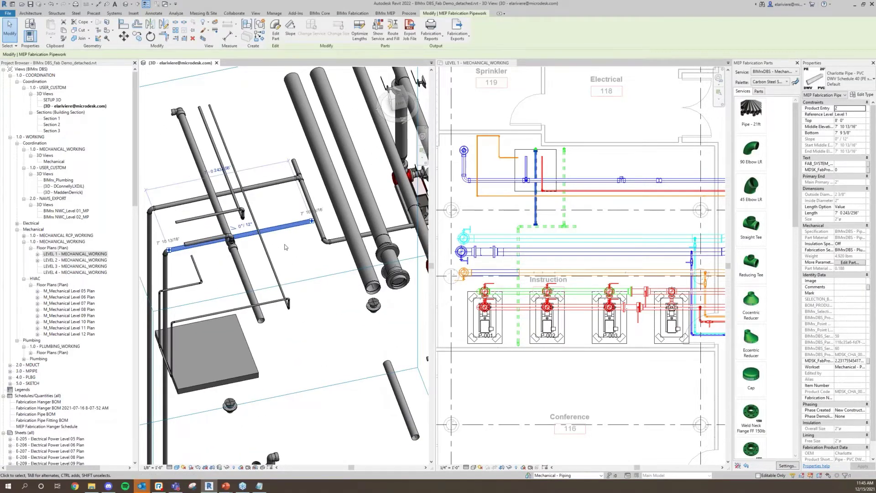
left_click(283, 220)
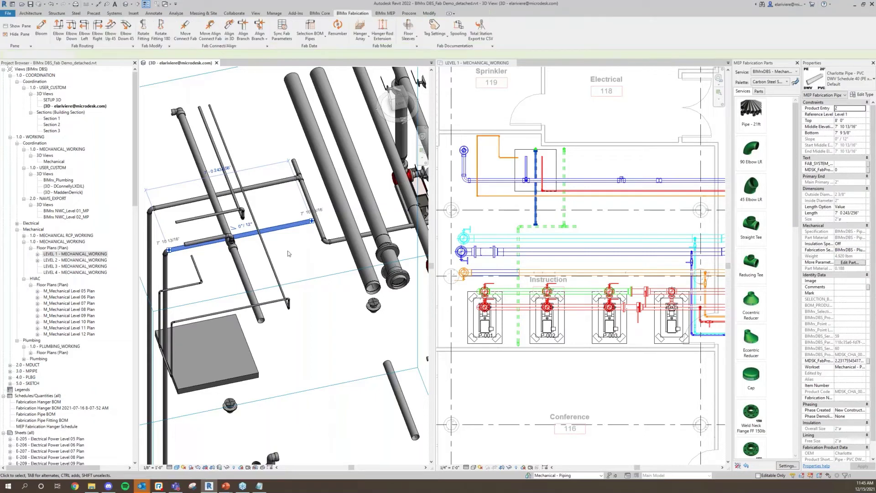
left_click(268, 40)
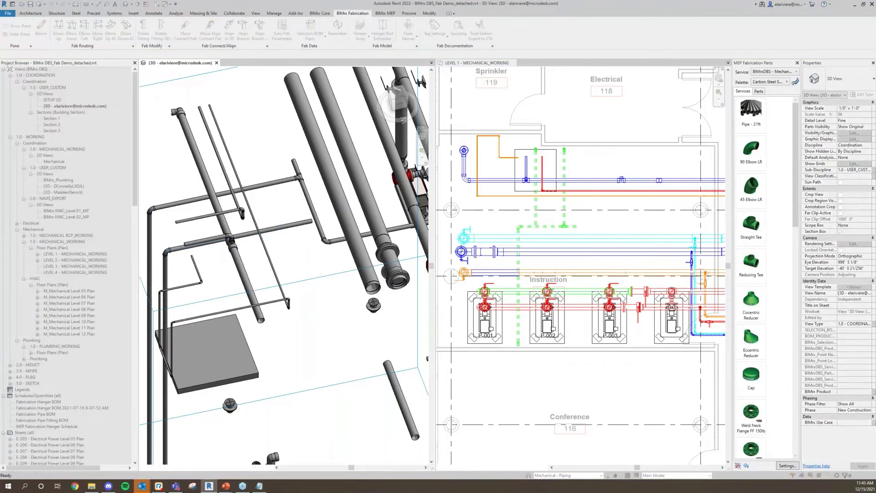
left_click(269, 229)
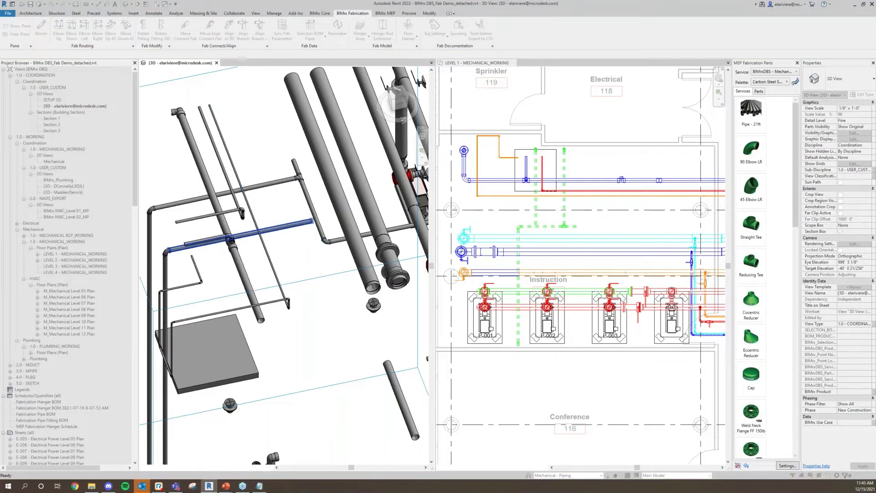
left_click(287, 230)
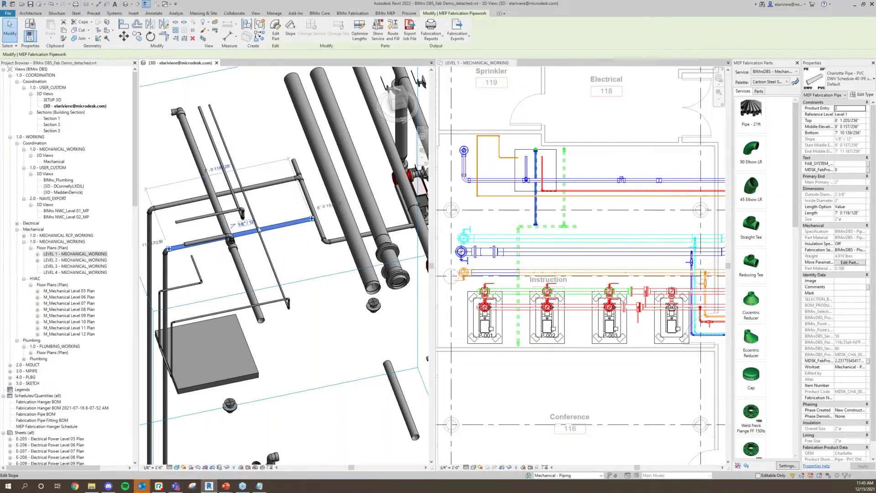
Connect the second PVC branch to the sloped main pipe and check the piping within the section box
left_click(321, 264)
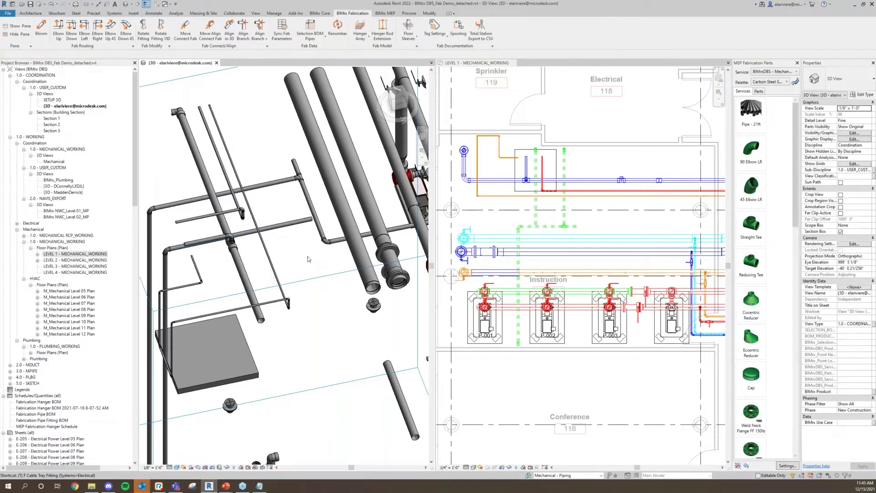
left_click(304, 234)
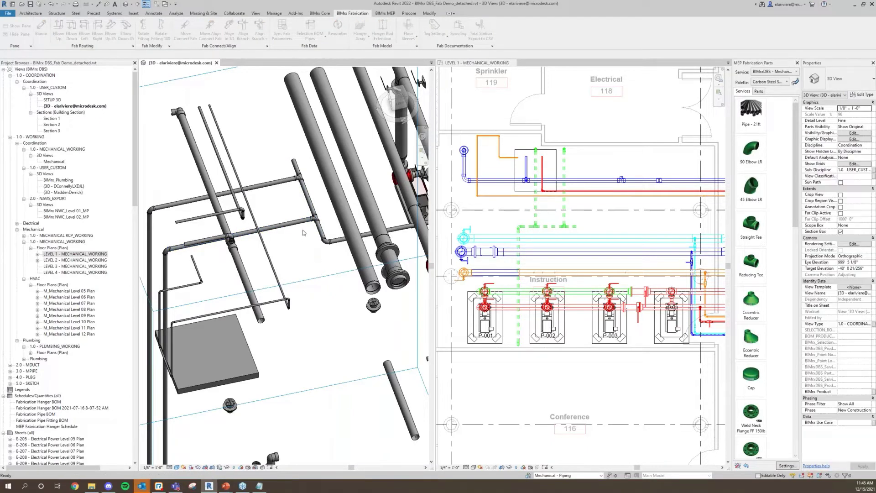
scroll(304, 256, "down", 5)
middle_click_drag(304, 255, 214, 297, "shift")
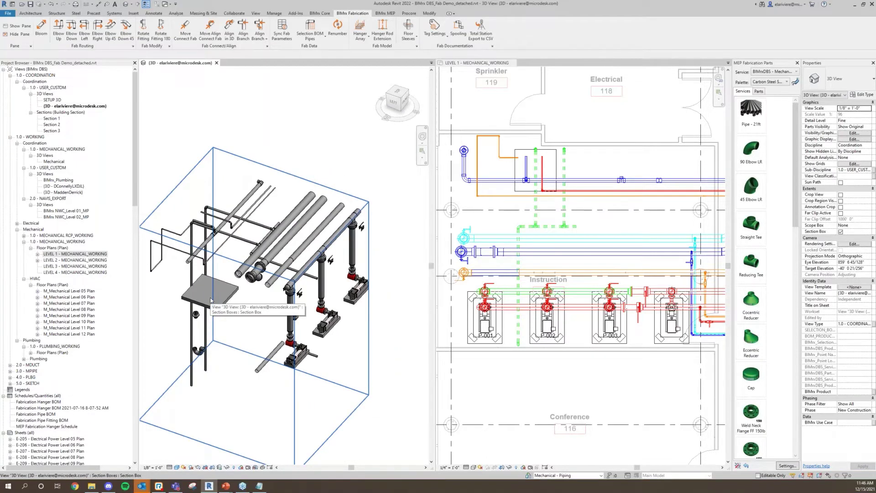
Select the main duct, its branches and nearby pipes below the pumps in the Level 1 plan, and fit the 3D section box around them
left_click(498, 225)
middle_click_drag(485, 206, 484, 206)
scroll(484, 206, "down", 5)
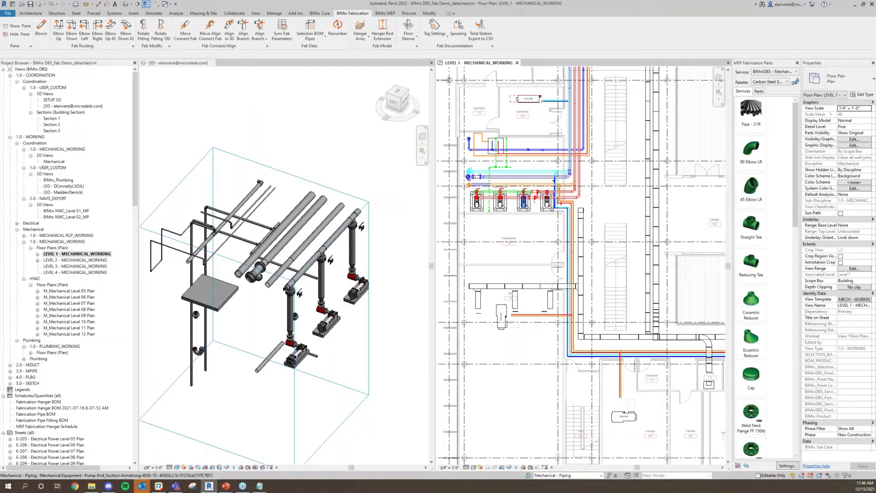
scroll(527, 266, "down", 1)
middle_click_drag(526, 266, 540, 212)
left_click_drag(464, 211, 594, 266)
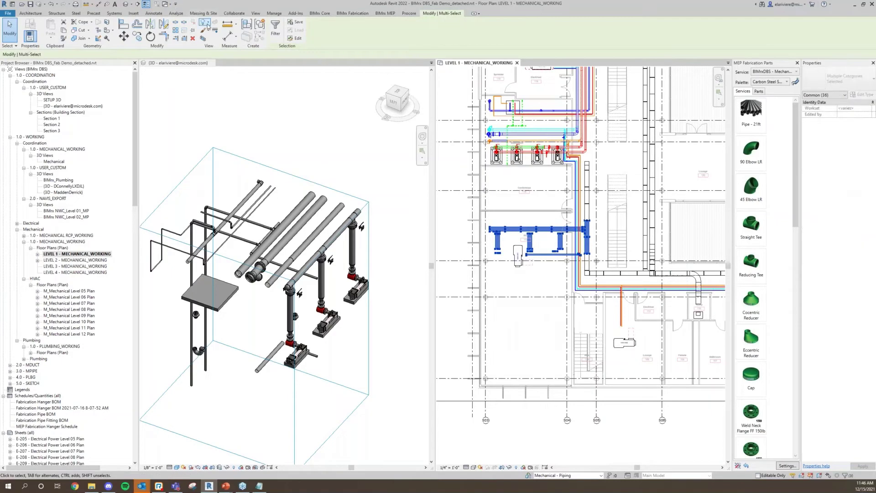
left_click(203, 38)
left_click(337, 327)
middle_click_drag(319, 315, 310, 228, "shift")
left_click(360, 217)
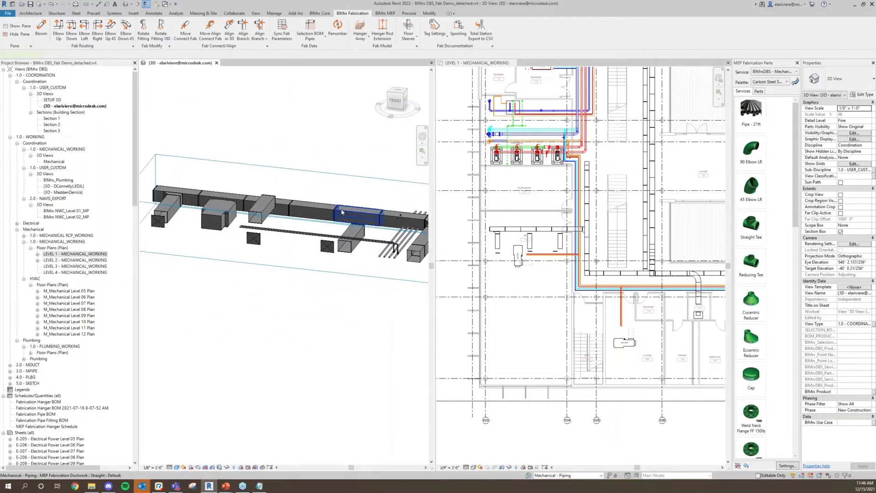
middle_click_drag(360, 217, 359, 236, "shift")
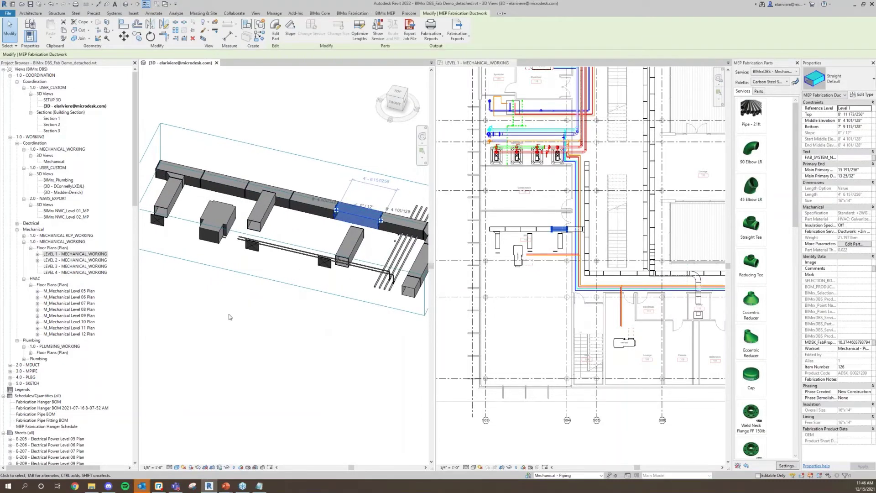
Align the two branch ducts beyond the box-shaped unit to the main duct with the branch alignment tools
key("Escape")
left_click(244, 40)
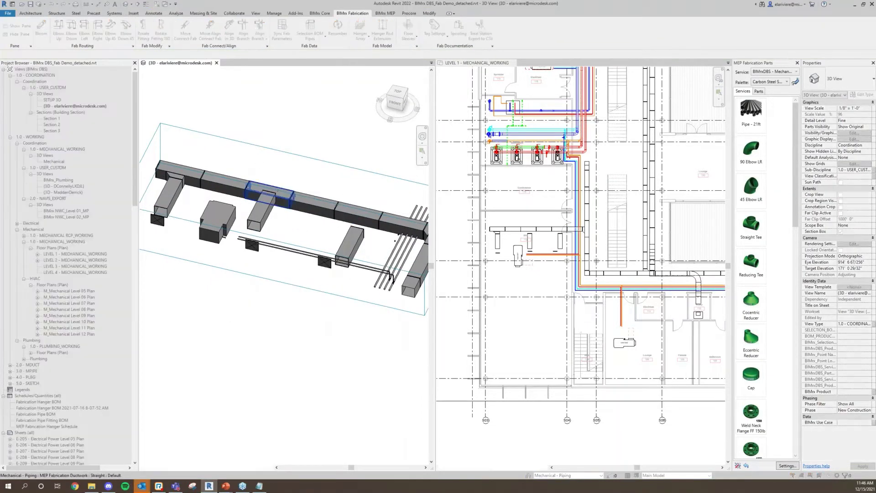
key("Escape")
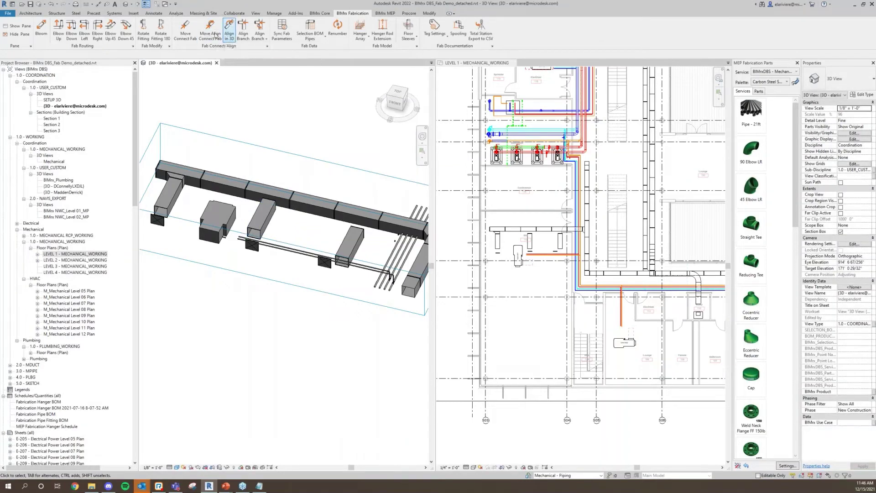
left_click(253, 35)
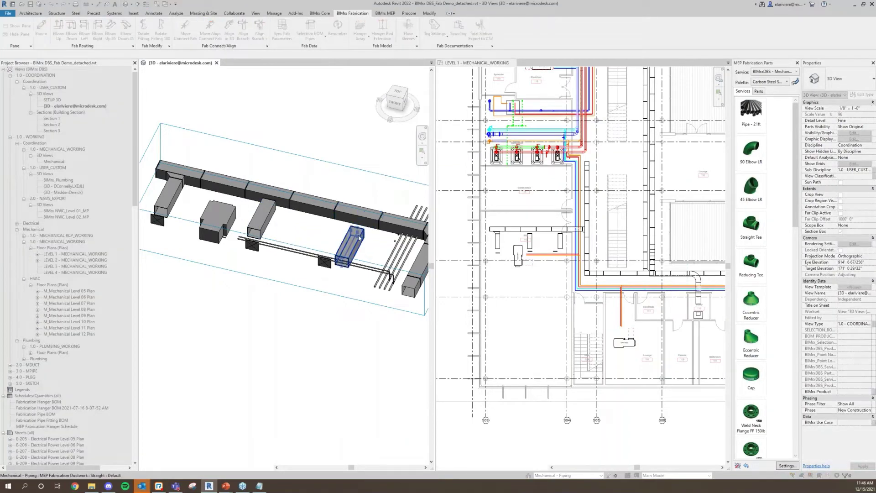
key("Escape")
key("Return")
Extend the two aligned branch ducts to the main duct so that they connect to it
left_click(261, 218)
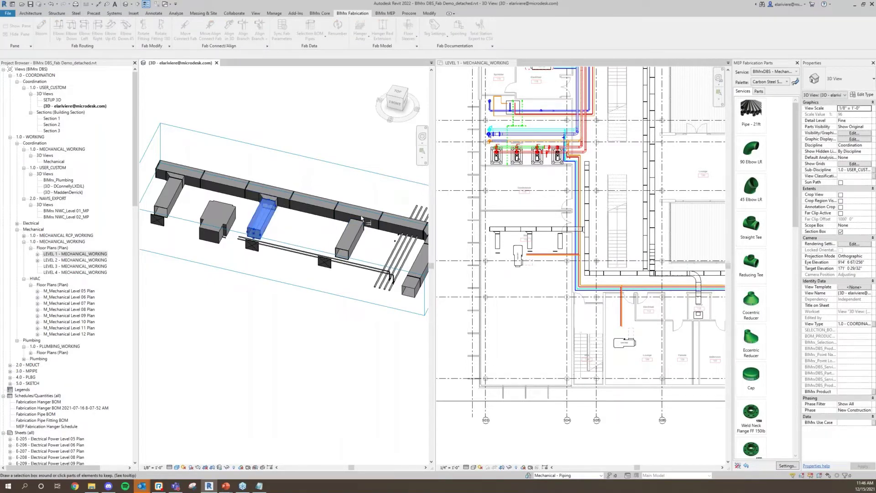
left_click(352, 239)
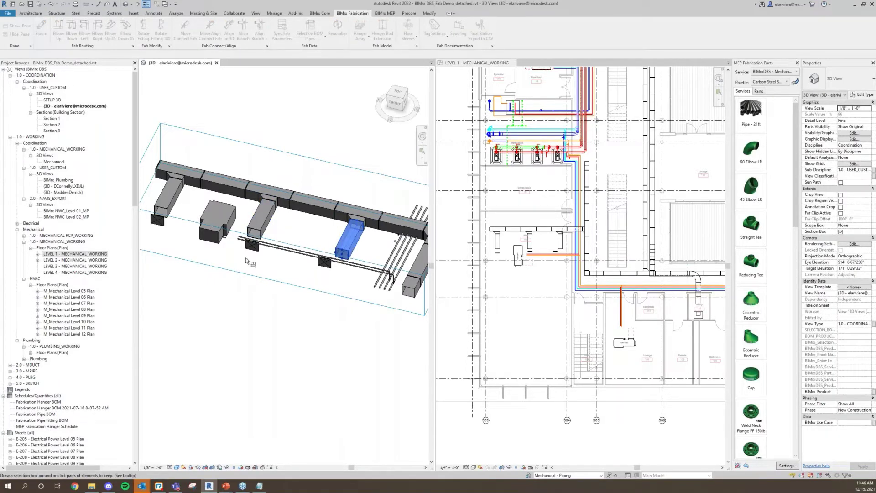
key("Escape")
middle_click_drag(161, 237, 198, 262)
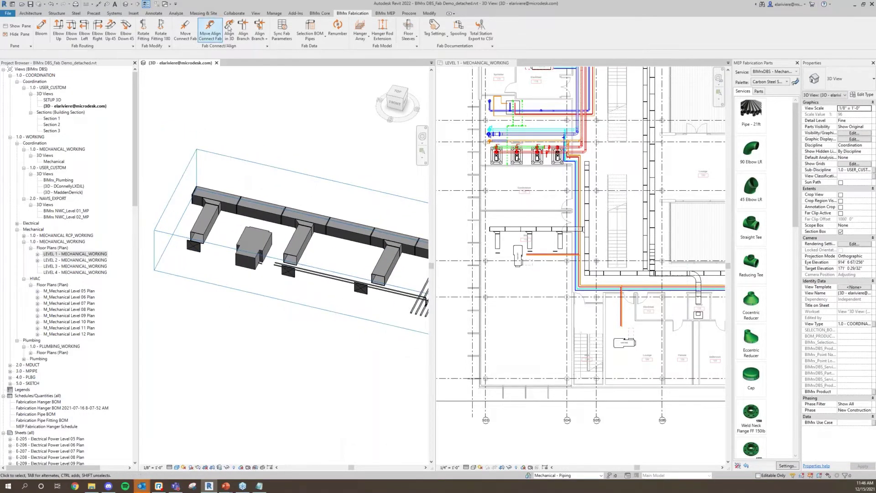
Attach the first two loose end pieces to the open ends of their branch ducts with Move Align Connect Fab
left_click(207, 36)
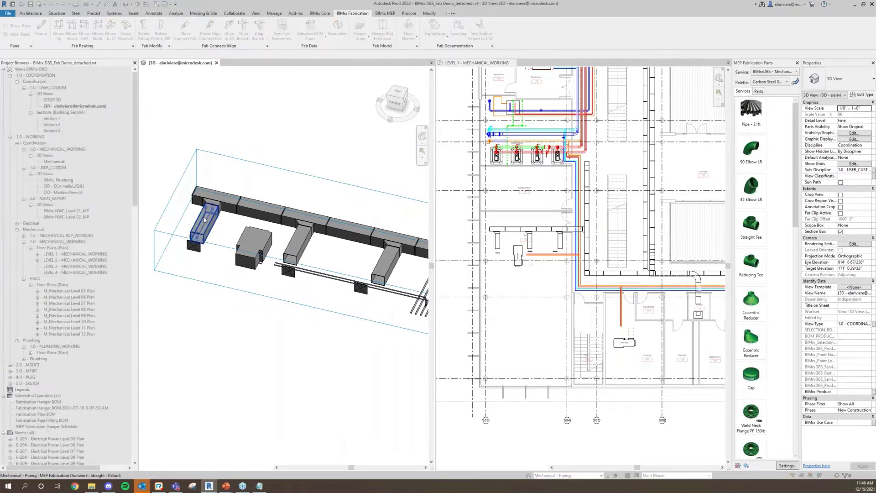
left_click(203, 255)
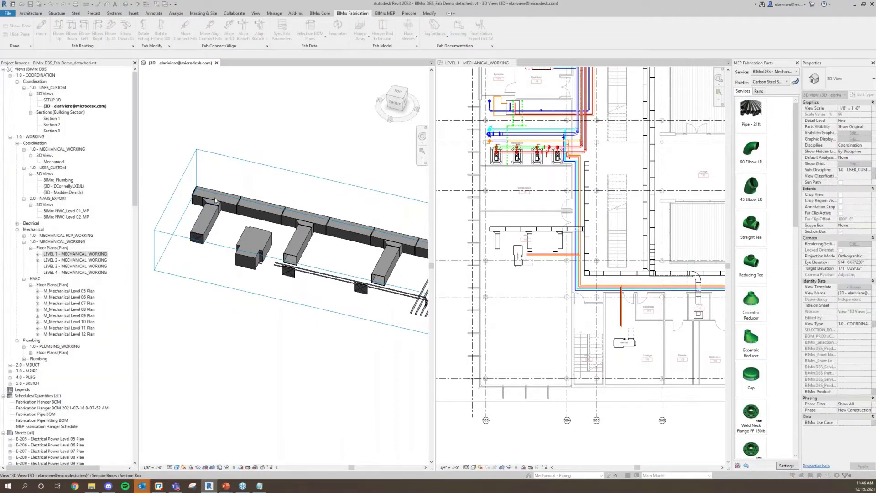
left_click(292, 279)
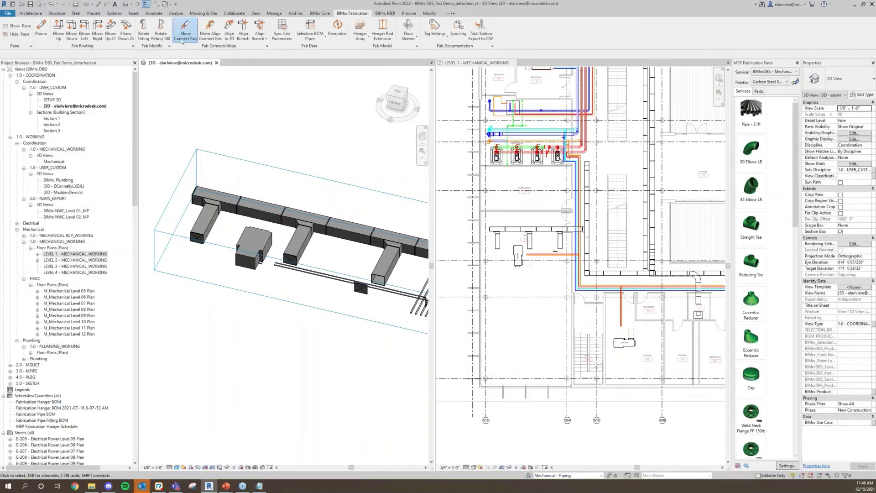
Attach the remaining loose end piece to the last branch duct's open end with Move Connect Fab
left_click(181, 39)
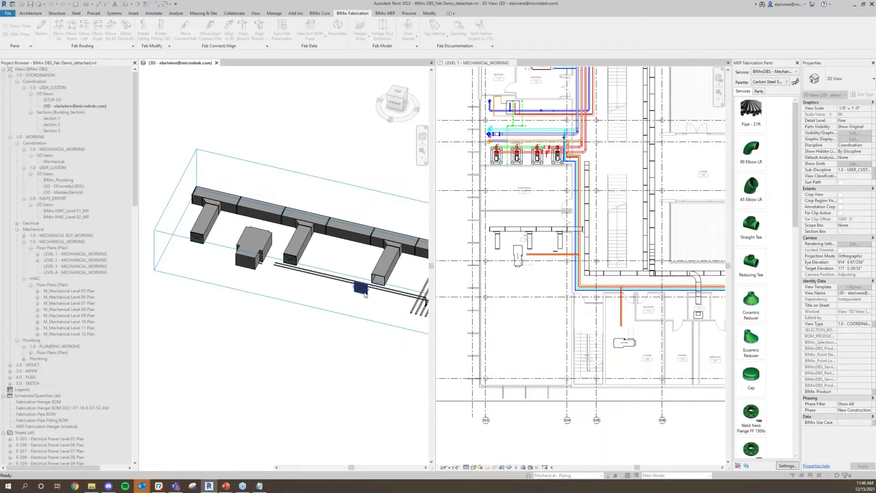
left_click(365, 294)
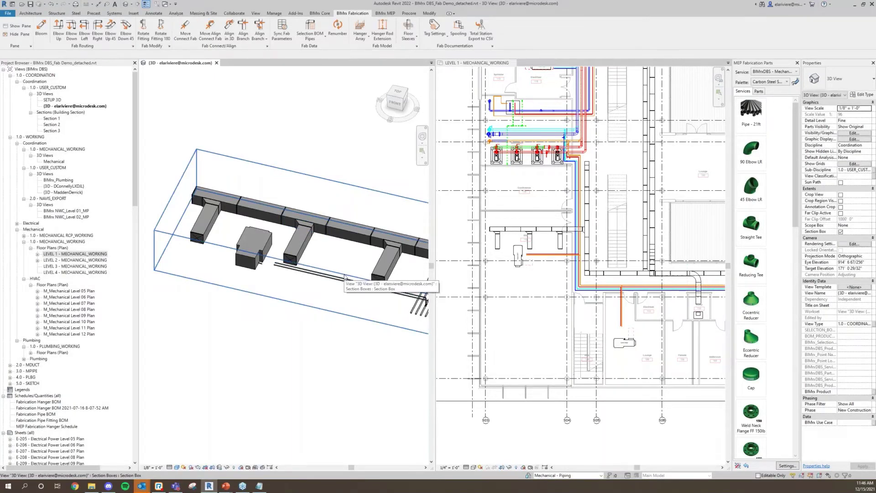
left_click(345, 278)
left_click(504, 292)
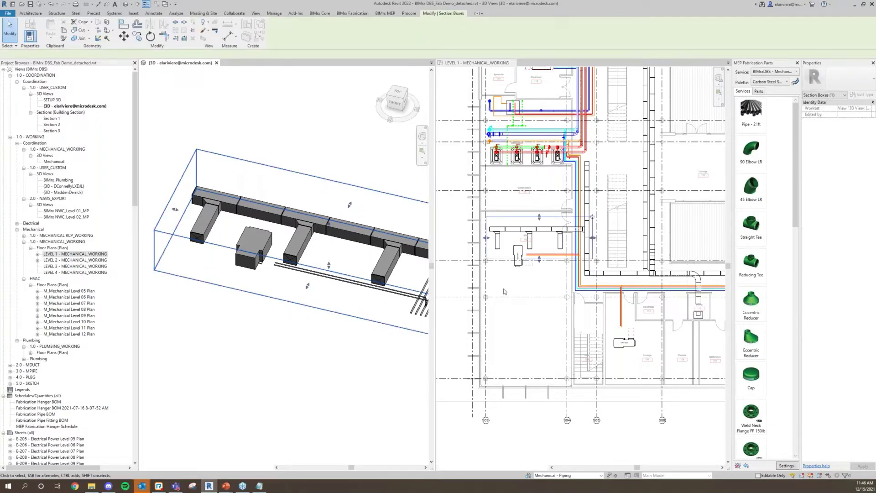
scroll(540, 185, "down", 2)
key("Escape")
scroll(667, 268, "down", 3)
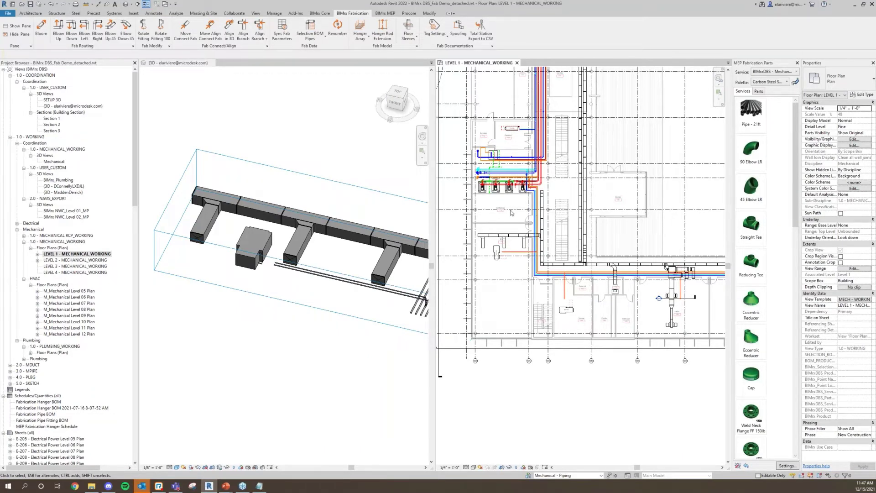
scroll(529, 178, "up", 3)
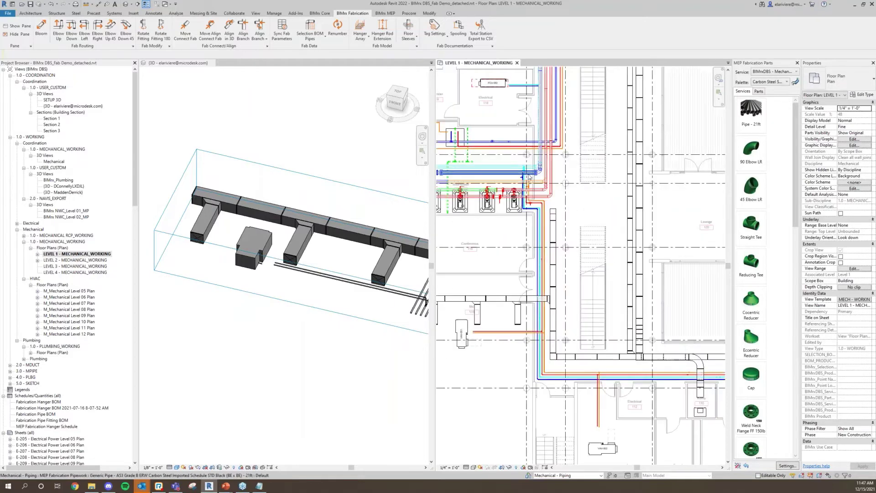
Review the circular sleeve size mappings in the wall sleeve placement options, then close them without changes
scroll(529, 178, "up", 2)
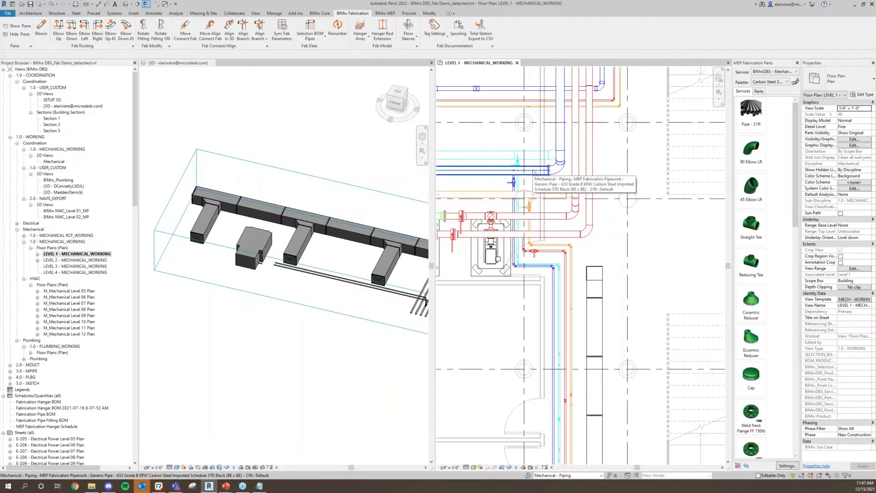
left_click(412, 41)
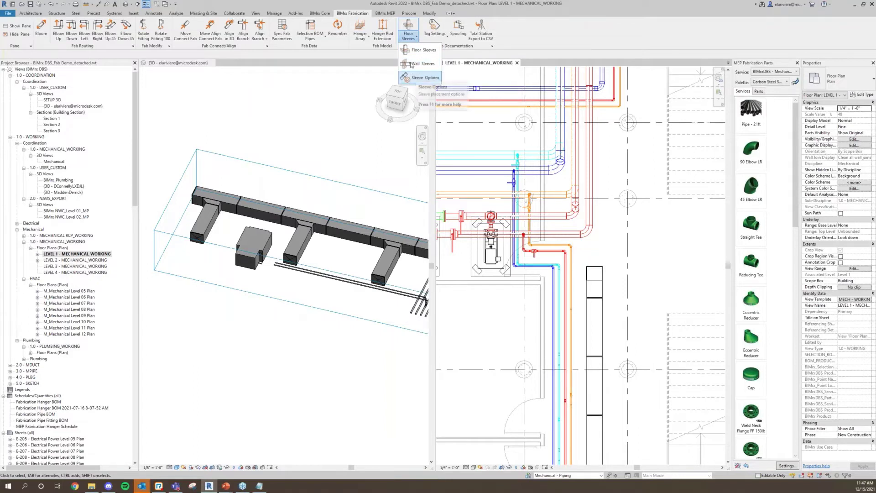
left_click(416, 78)
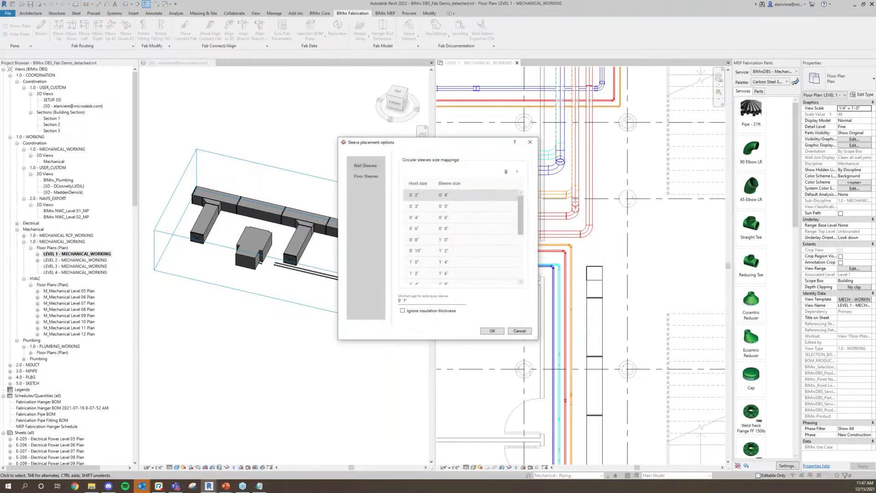
left_click(446, 197)
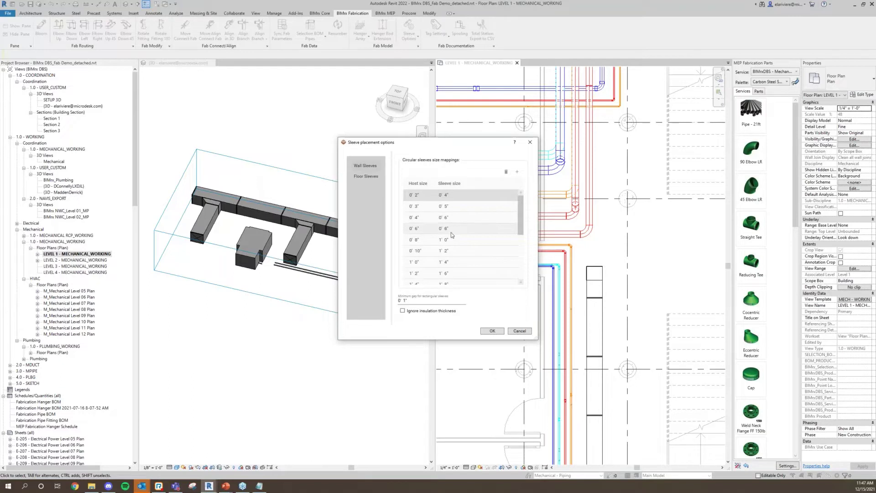
left_click(531, 143)
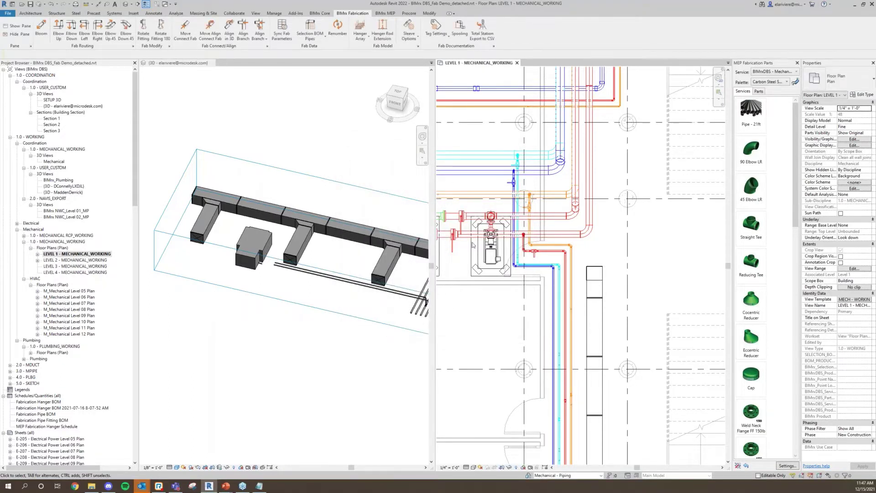
Place wall sleeves on the five parallel horizontal pipes where they cross the wall beside the pump
left_click(416, 38)
left_click(423, 64)
scroll(550, 187, "up", 3)
left_click_drag(525, 108, 522, 284)
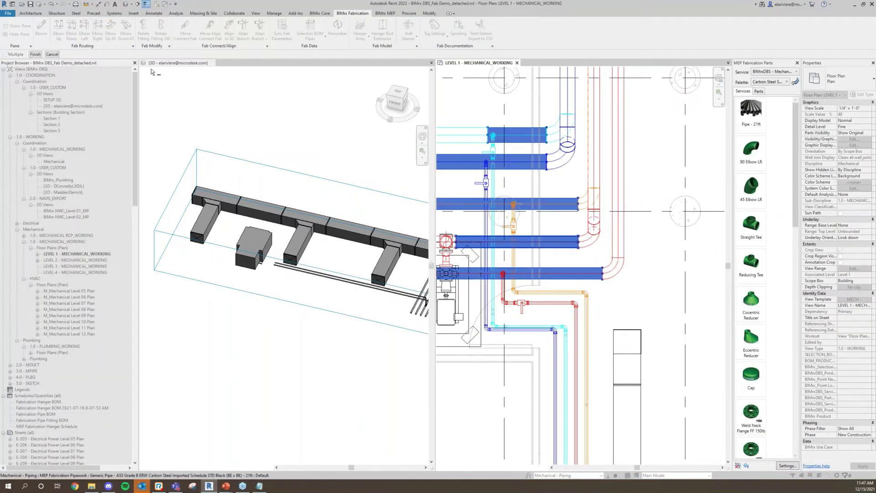
left_click(37, 55)
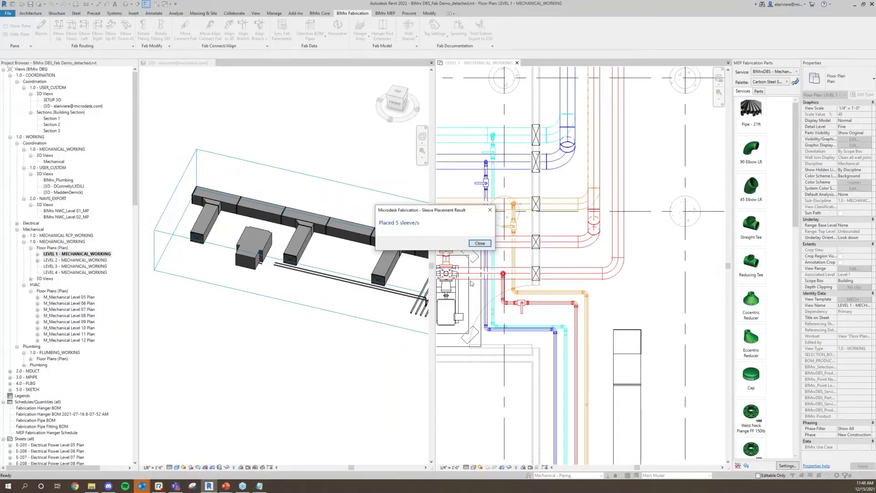
left_click(480, 242)
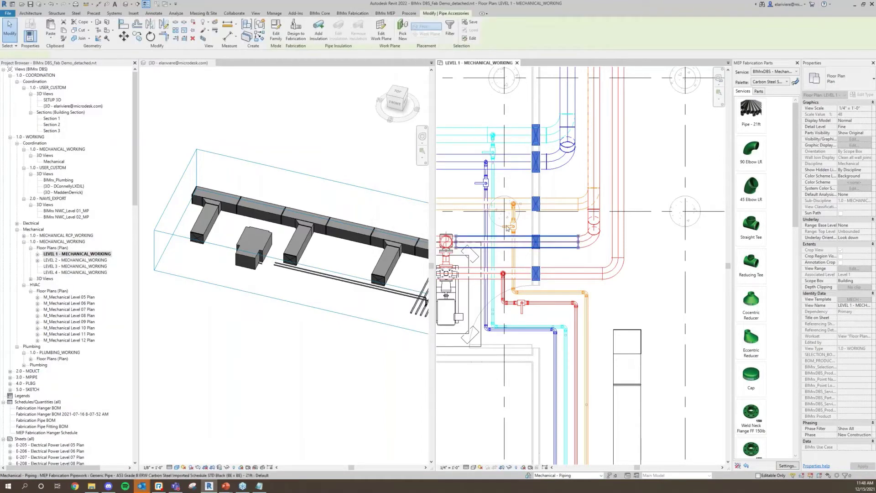
Isolate the placed wall sleeves in the 3D view with a selection box and inspect them around the pipes
key("b")
key("x")
middle_click_drag(299, 314, 297, 288, "shift")
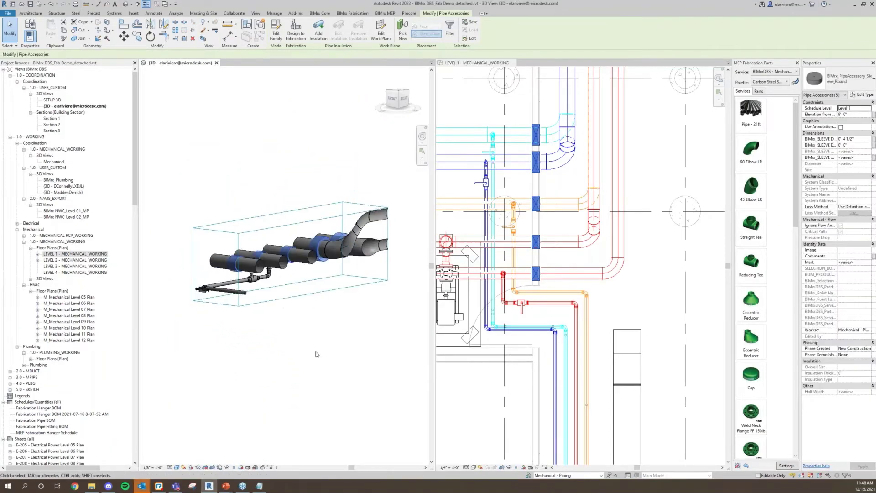
left_click(316, 353)
scroll(274, 317, "down", 1)
middle_click_drag(274, 317, 249, 255)
Review the hanger distribution settings for Ductwork +2 WG, HHWS and HHWR
left_click(635, 254)
scroll(631, 257, "down", 2)
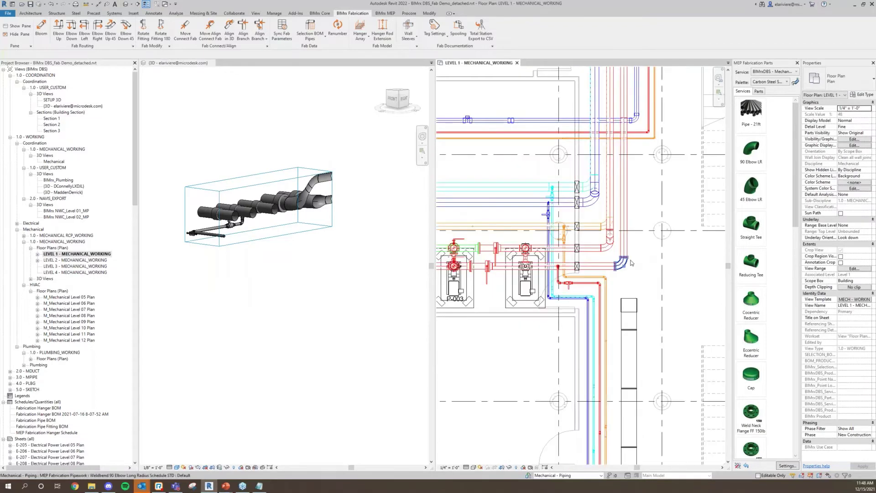
scroll(615, 260, "down", 2)
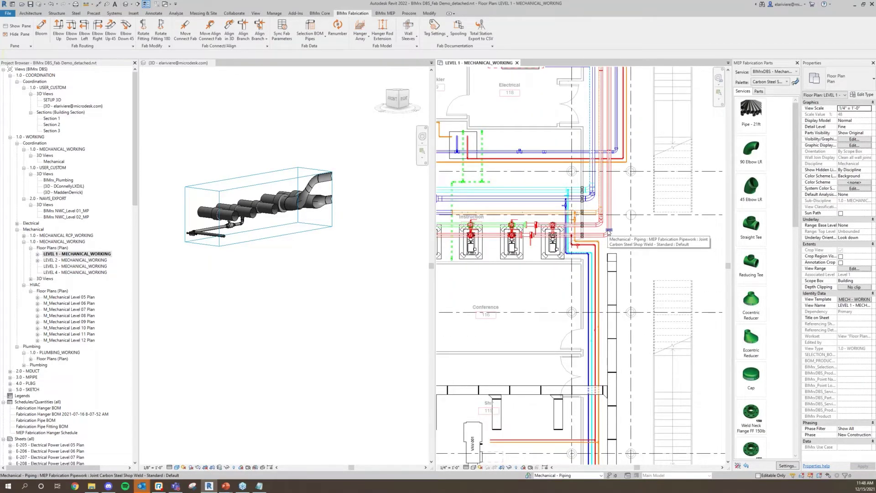
scroll(654, 231, "down", 3)
middle_click_drag(647, 279, 537, 177)
scroll(556, 258, "up", 3)
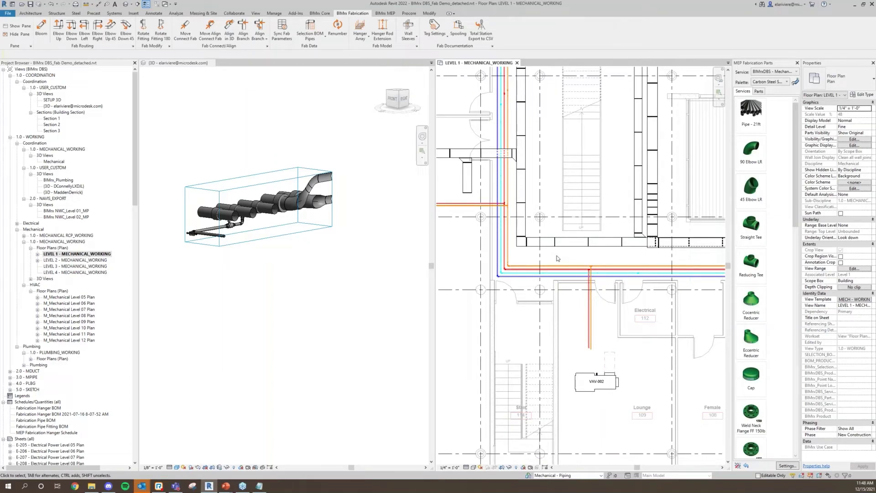
left_click(367, 37)
left_click(399, 67)
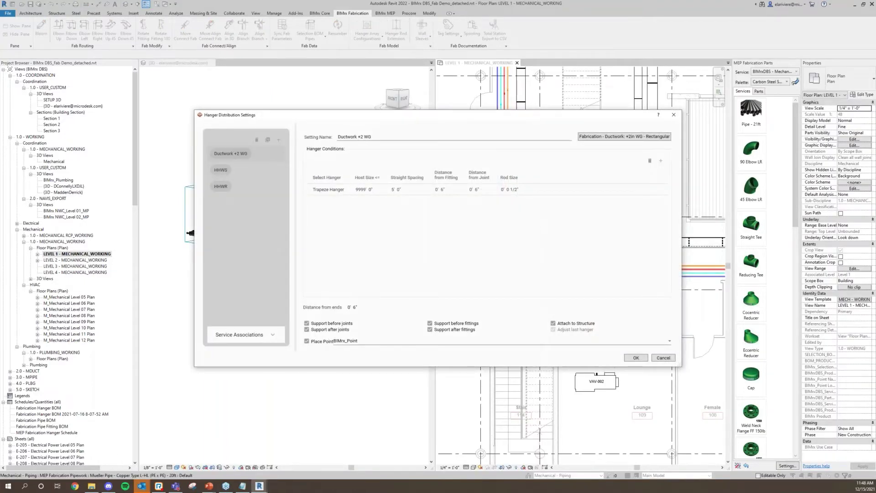
left_click_drag(383, 115, 241, 76)
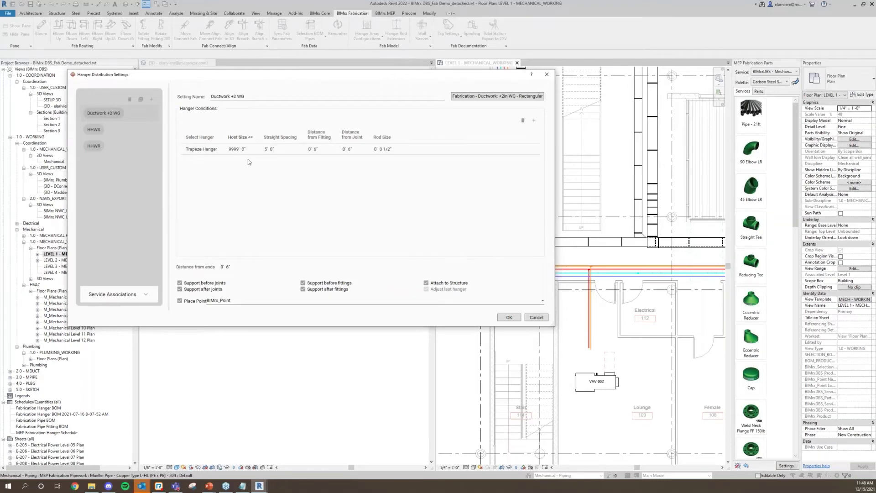
left_click(103, 134)
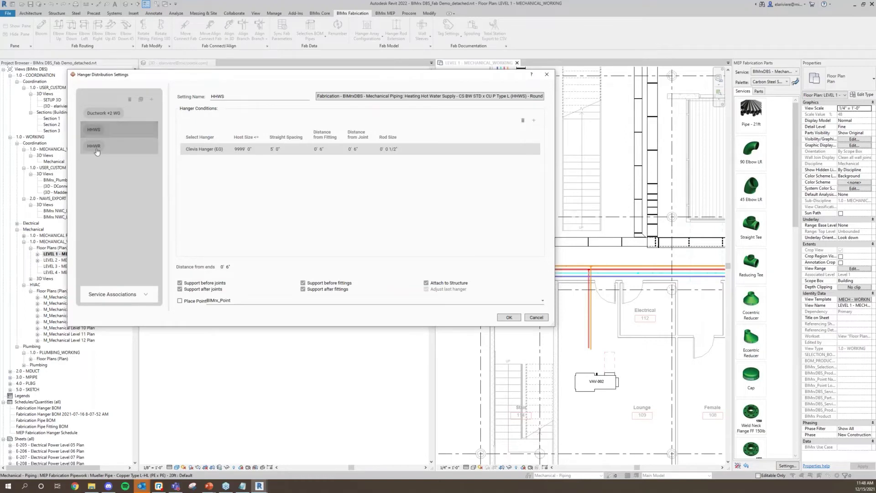
left_click(121, 150)
left_click(132, 133)
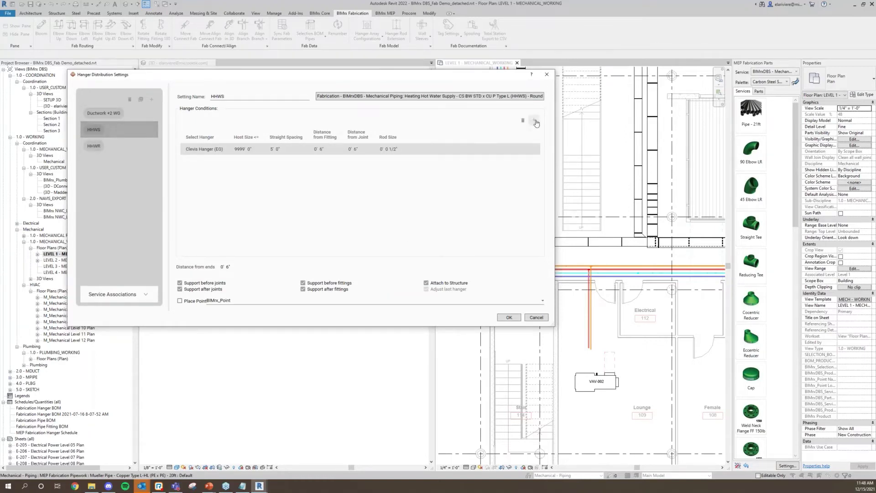
Browse the hanger types available for the HHWS condition and close the hanger distribution settings without changes
left_click(226, 150)
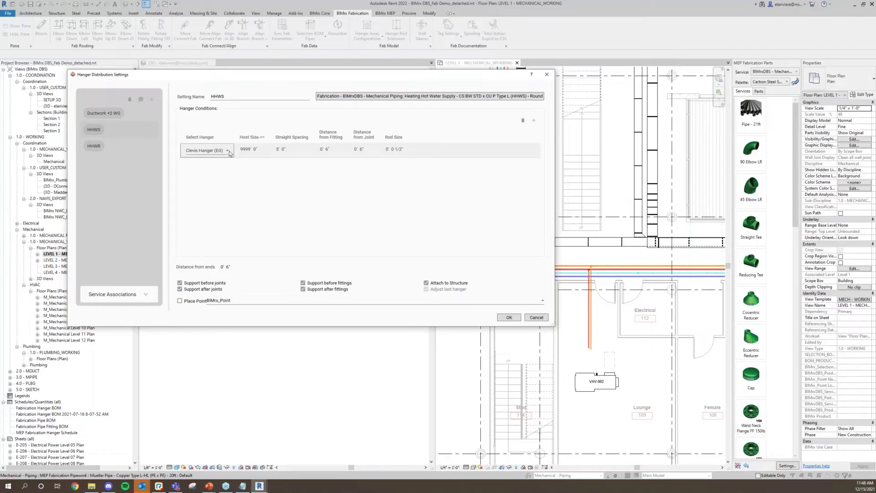
left_click(227, 151)
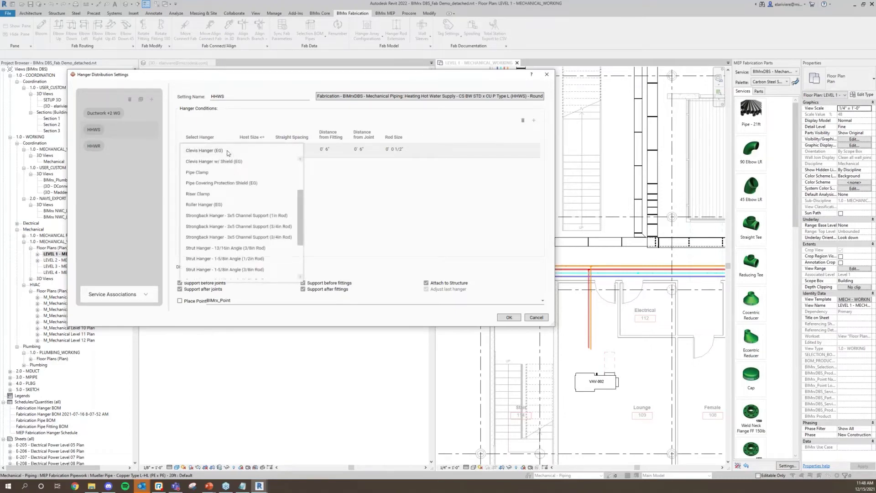
left_click(388, 235)
left_click(546, 74)
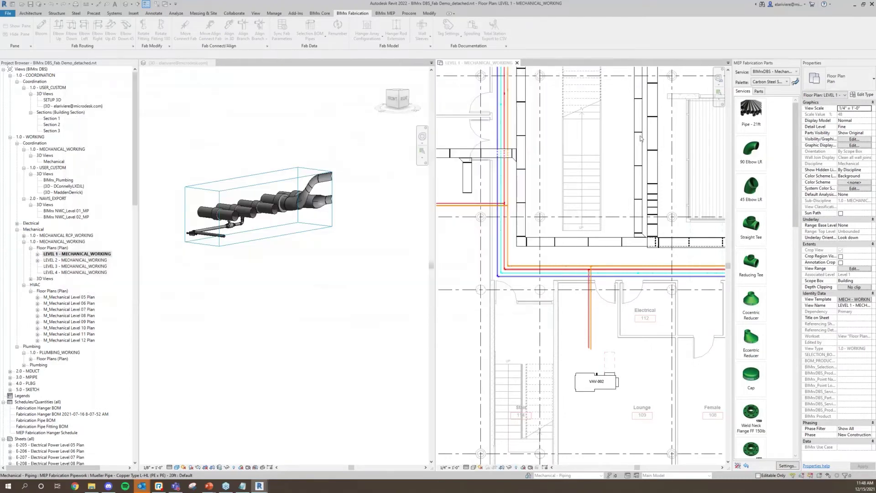
Place a hanger array on the ducts and pipes around the corridor corner near VAV-002 on the Level 1 plan
left_click(367, 36)
left_click(373, 55)
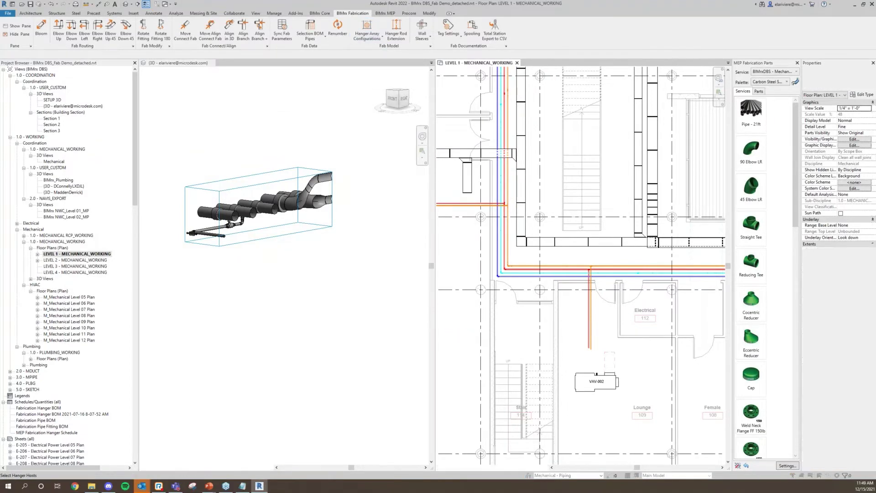
left_click_drag(628, 309, 488, 218)
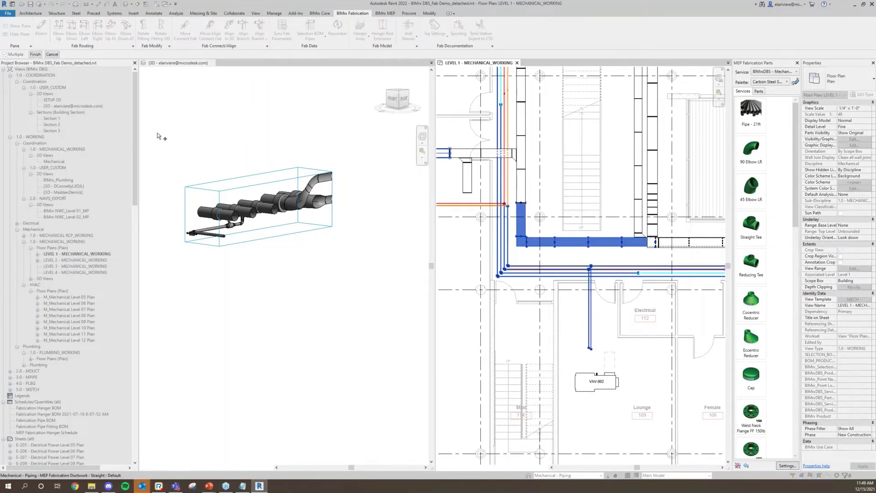
left_click(40, 55)
left_click(473, 276)
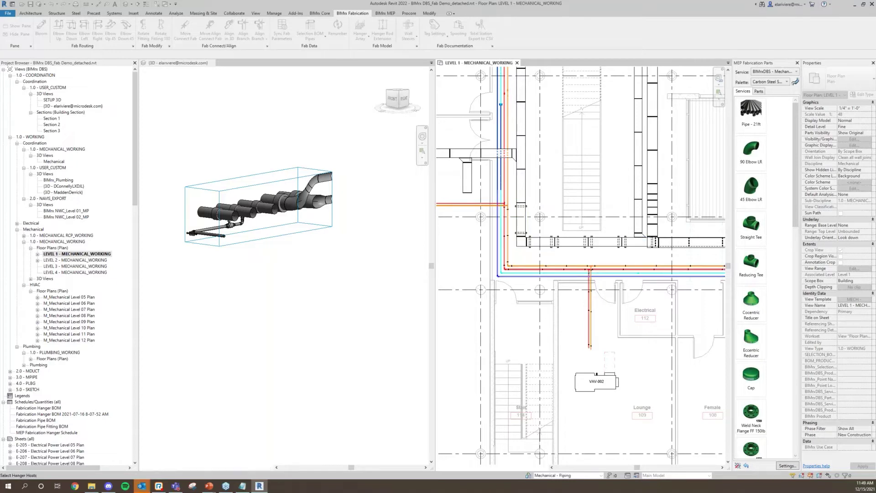
scroll(586, 273, "up", 5)
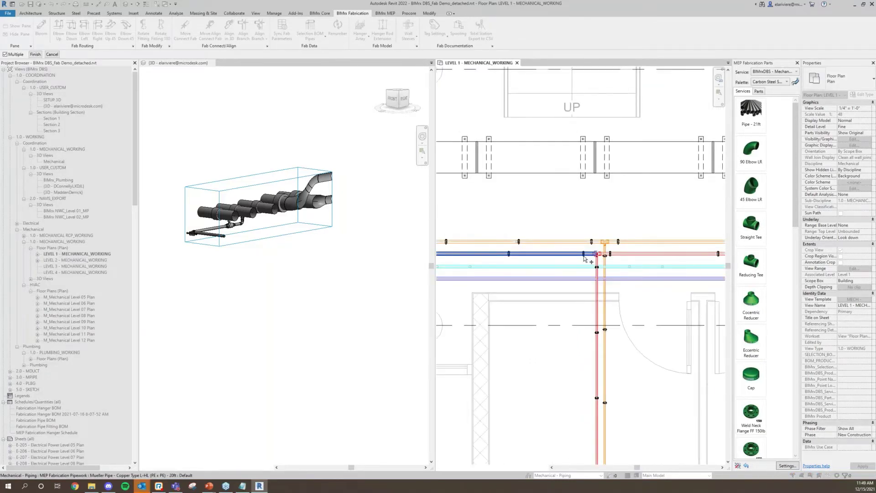
key("Escape")
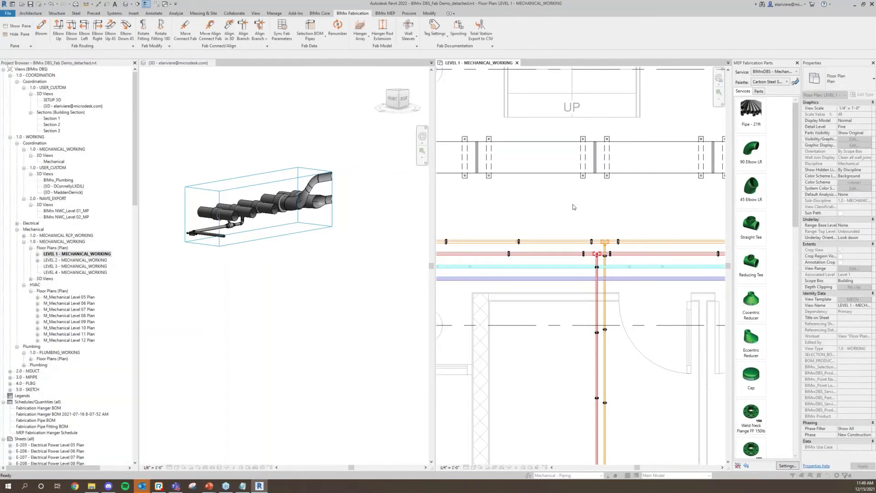
key("Escape")
Enclose the corridor ducts, pipes and hangers in a 3D selection box and raise the box's top to include the space above the rods
scroll(574, 204, "down", 3)
middle_click_drag(603, 219, 644, 234)
left_click_drag(454, 157, 687, 343)
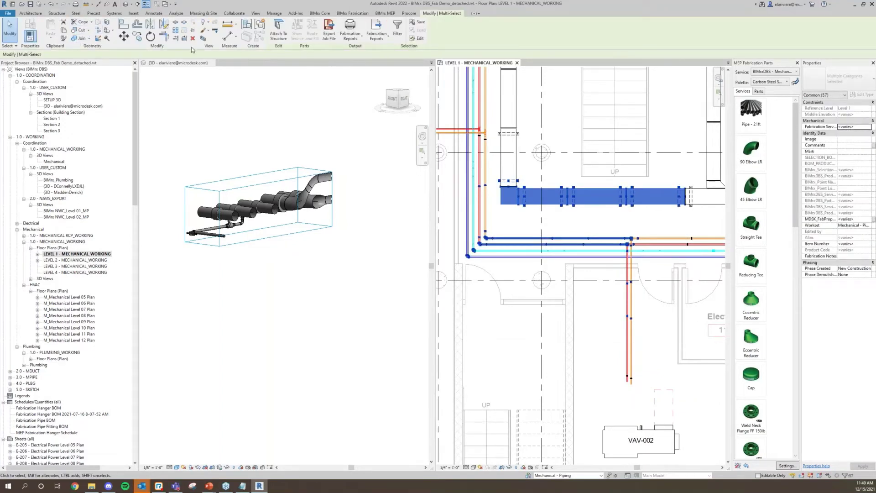
left_click(203, 38)
left_click(376, 176)
left_click(280, 234)
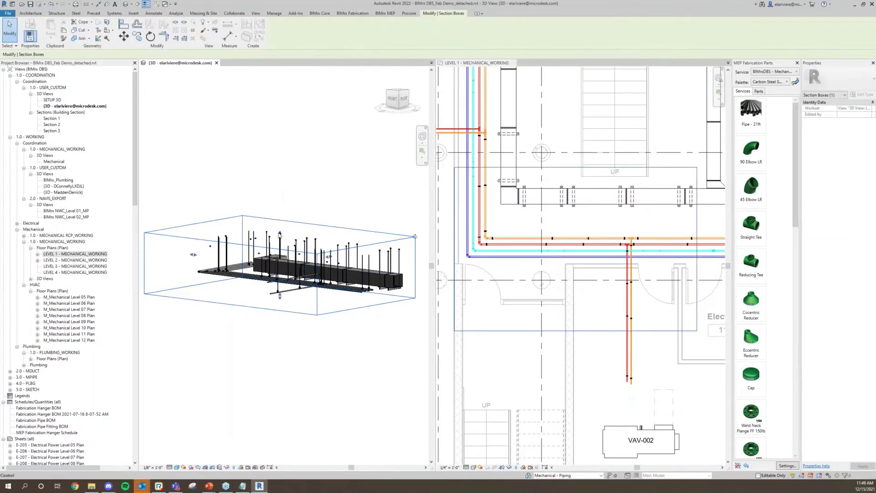
left_click_drag(280, 234, 280, 213)
left_click(343, 355)
Turn on the BIMrx_ARCH_Demo_R22.rvt link in the 3D view's visibility overrides
middle_click_drag(344, 356, 290, 340, "shift")
mouse_move(281, 256)
middle_mouse_down("shift")
mouse_move(305, 203)
mouse_move(307, 265)
mouse_move(260, 254)
mouse_move(271, 246)
middle_mouse_up("shift")
left_click(305, 203)
key("g")
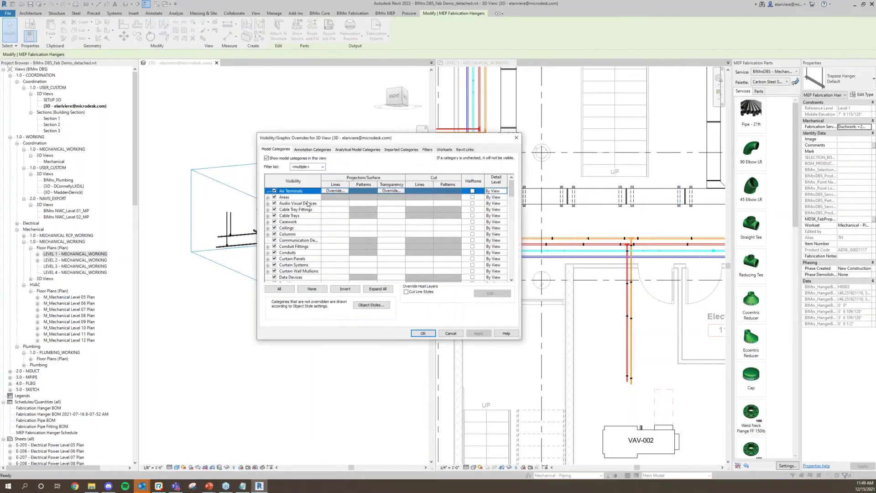
left_click(464, 150)
left_click(274, 180)
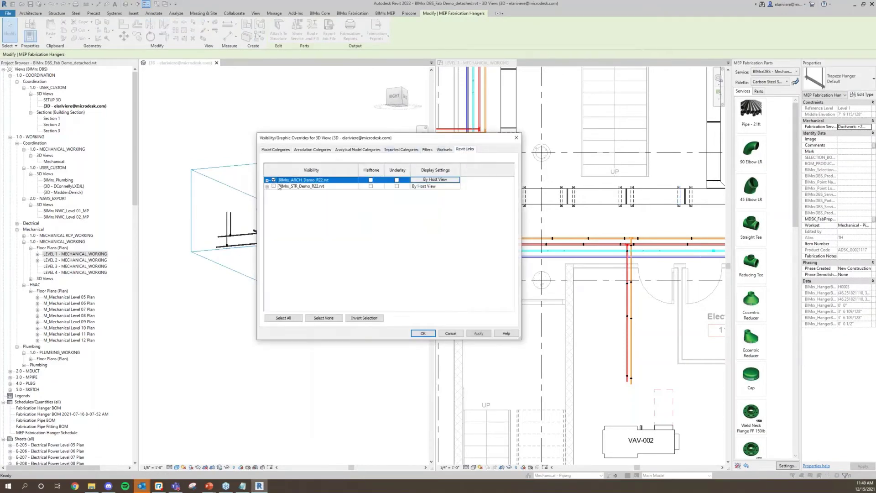
left_click(423, 333)
key("Escape")
Inspect how the rods of the duct's trapeze hangers attach to the structure above
scroll(312, 211, "up", 5)
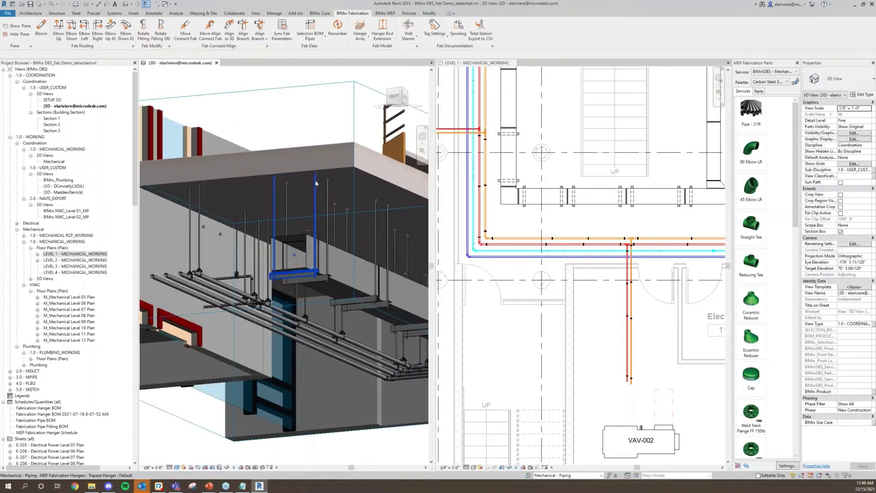
scroll(295, 180, "up", 4)
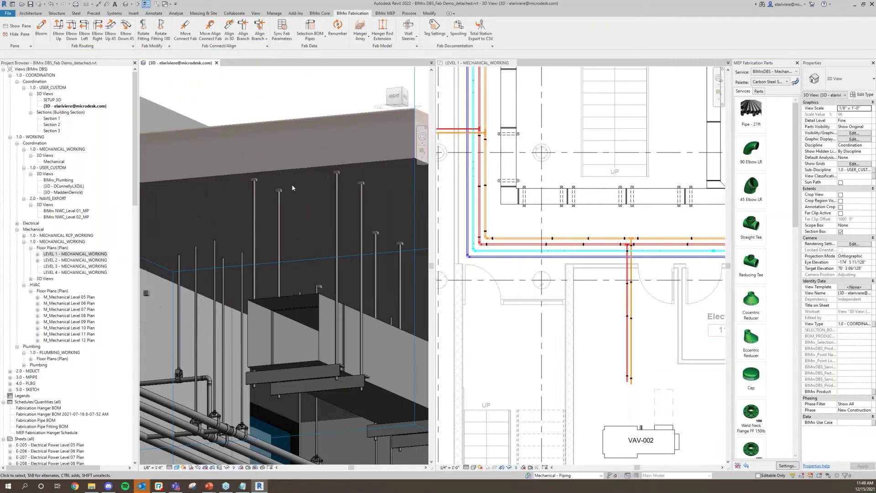
left_click(282, 208)
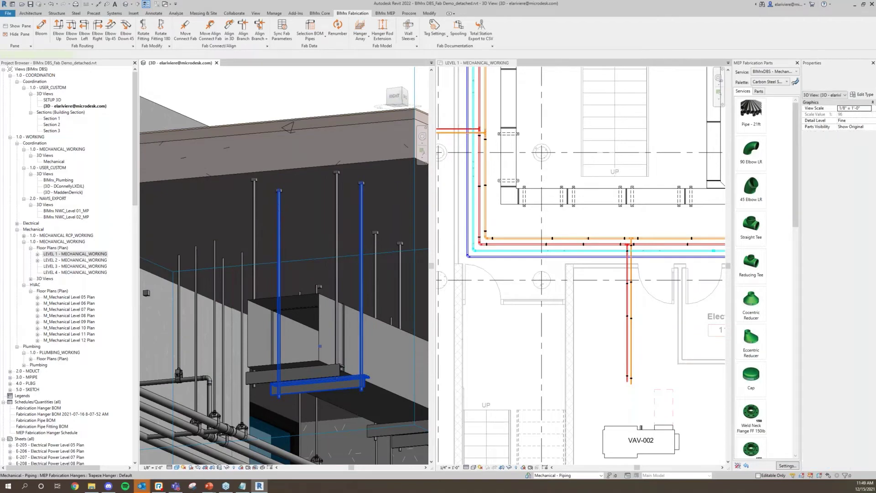
middle_click_drag(290, 211, 279, 191, "shift")
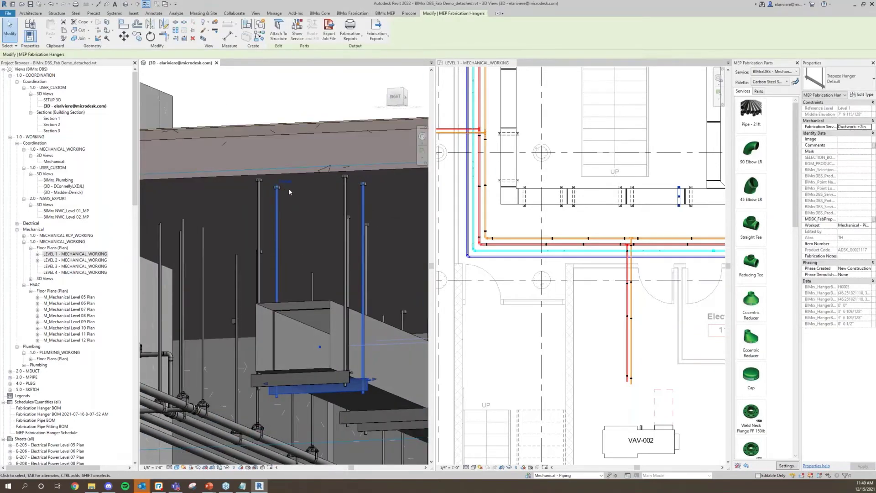
Check the properties of the BIMrx_Point at the top of a trapeze hanger rod and view the neighbouring pipe hangers
scroll(273, 187, "up", 4)
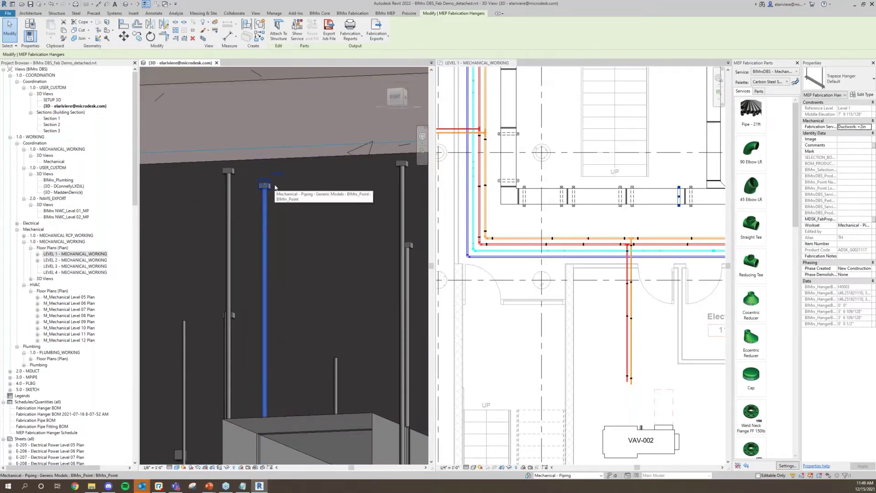
left_click(270, 186)
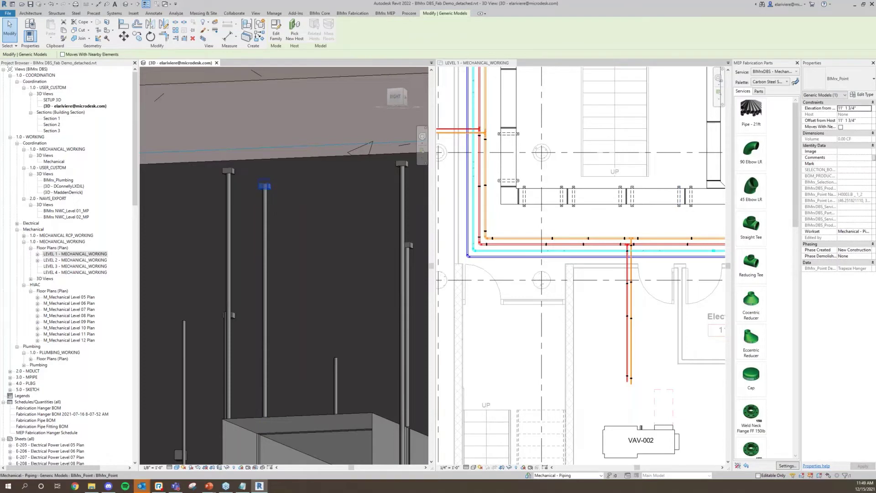
scroll(267, 186, "down", 3)
key("Escape")
middle_click_drag(360, 165, 220, 201, "shift")
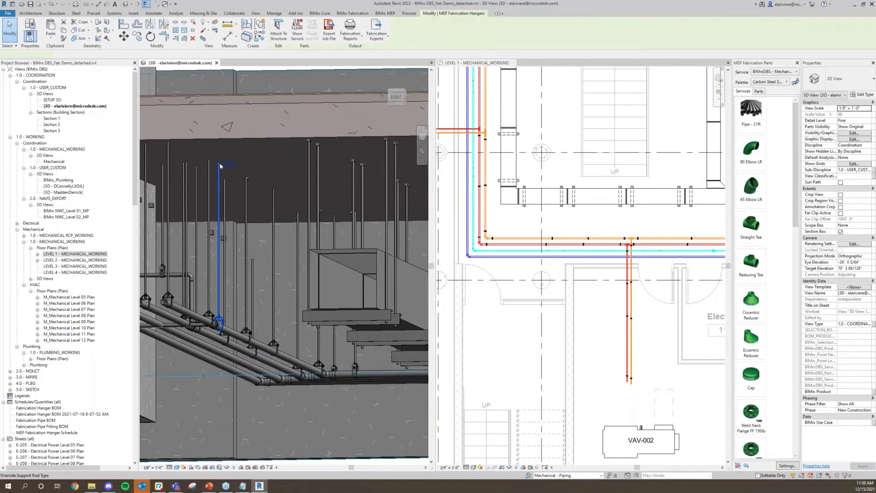
Turn off the BIMrx_ARCH_Demo_R22.rvt link in the 3D view's visibility overrides
middle_click_drag(224, 169, 282, 411, "shift")
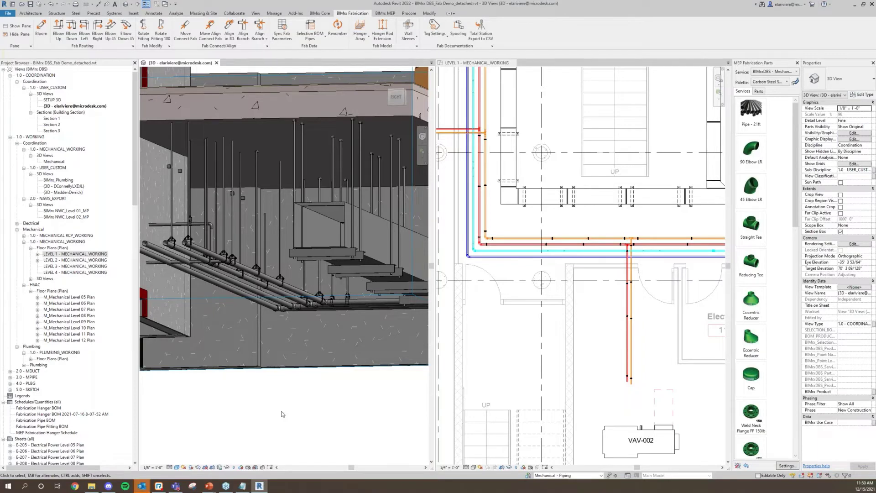
left_click(360, 34)
scroll(307, 422, "down", 3)
middle_click_drag(308, 417, 316, 386)
middle_click_drag(323, 383, 359, 335, "shift")
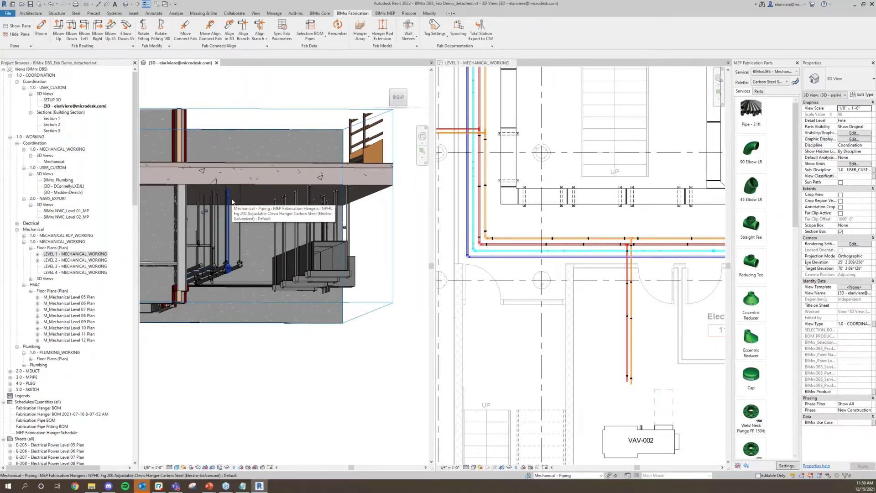
key("v")
key("v")
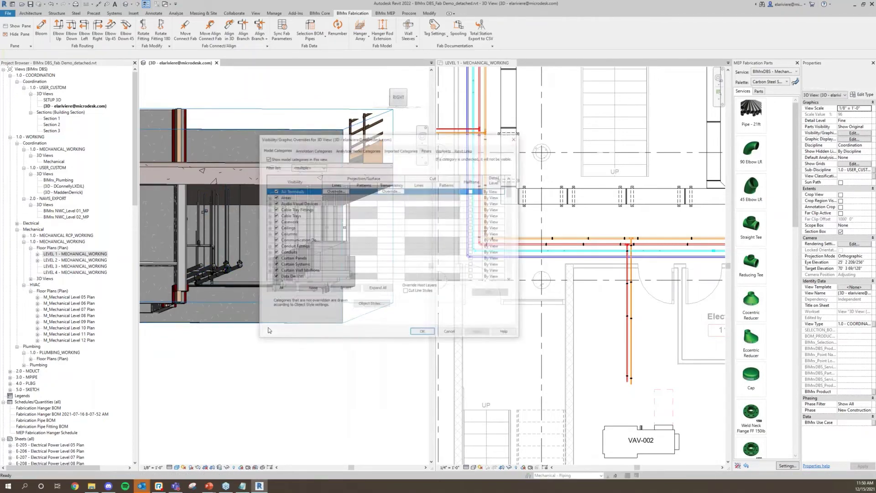
left_click(464, 150)
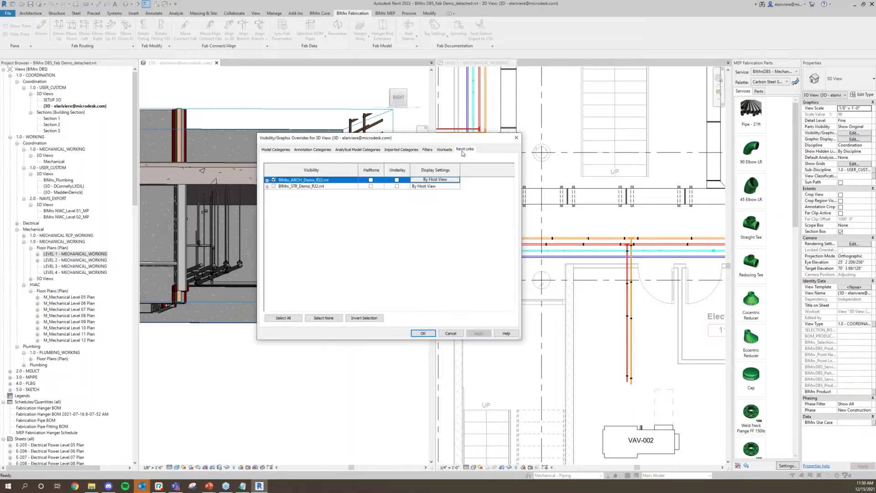
left_click(273, 180)
left_click(422, 333)
Place hanger points on the two clevis hangers near the open ends of the pipe run with Hanger Points Placement
middle_click_drag(283, 292, 292, 219, "shift")
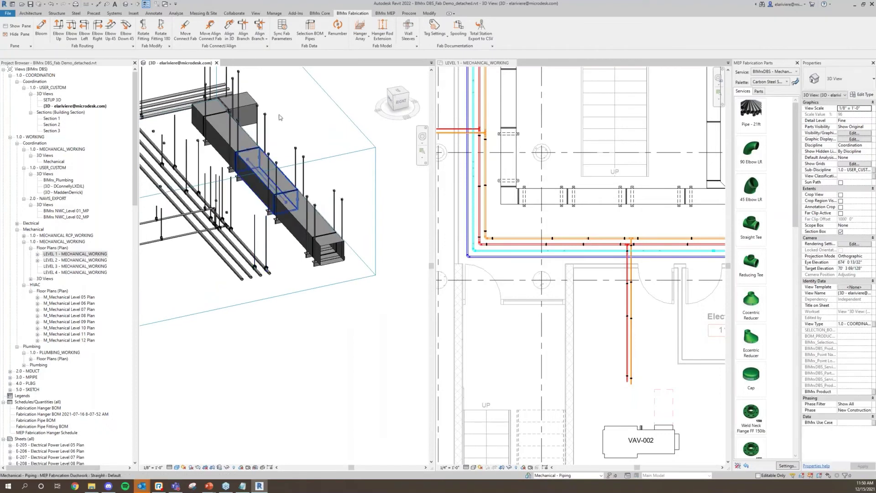
left_click(370, 41)
left_click(386, 77)
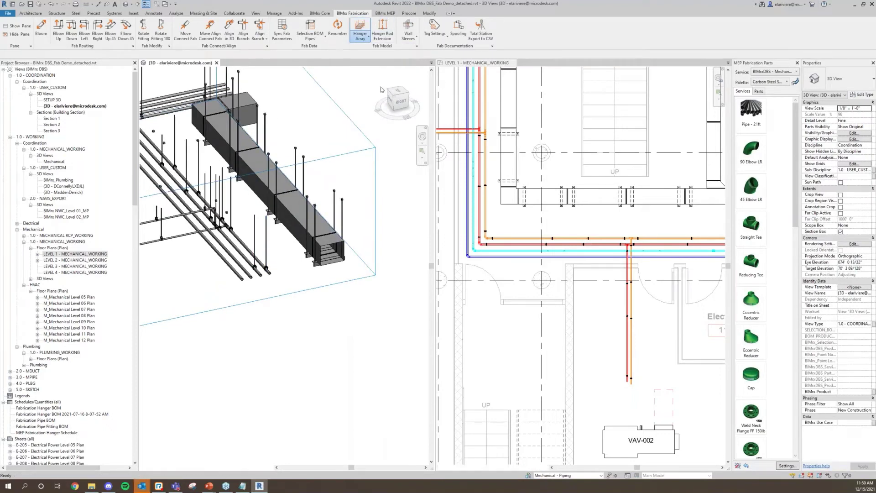
left_click(269, 248)
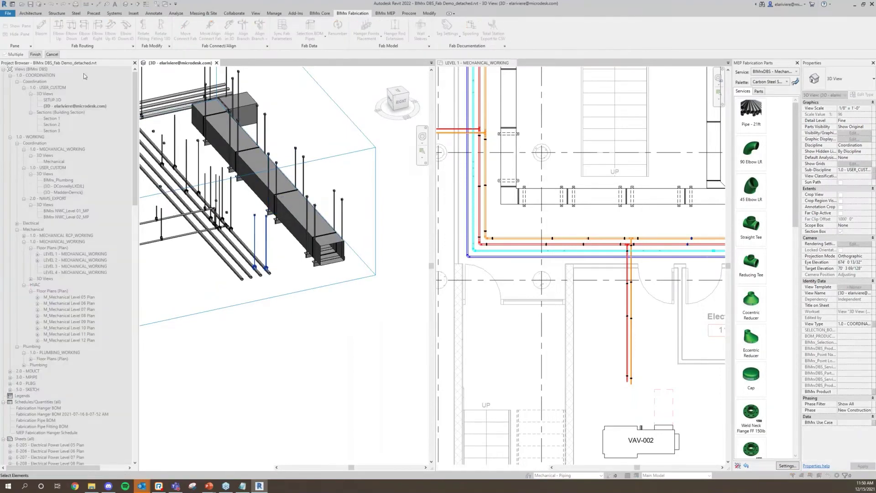
left_click(36, 55)
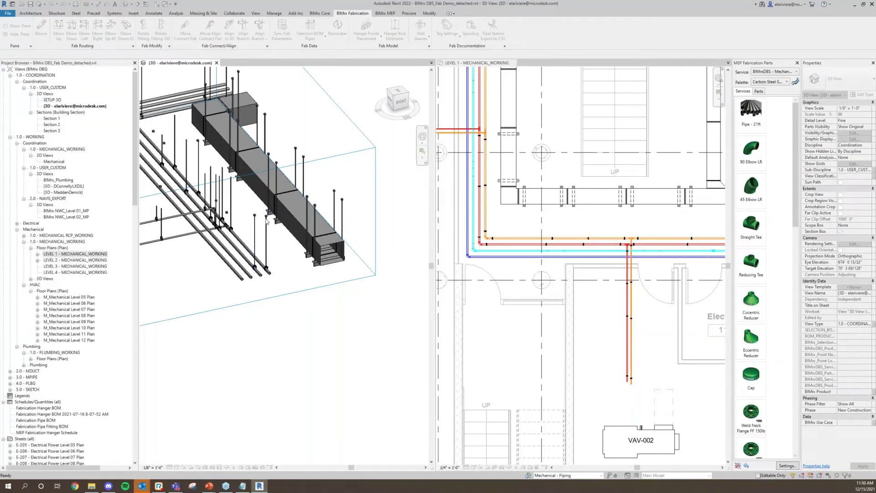
scroll(259, 211, "up", 3)
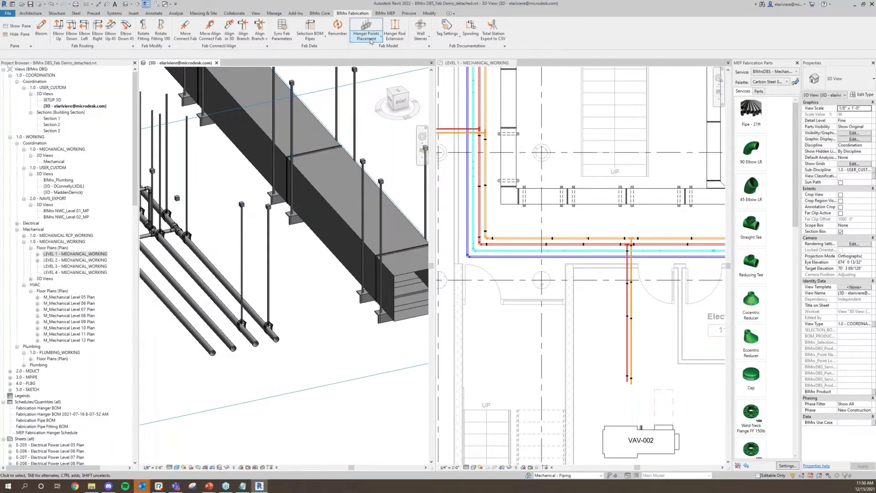
Extend the rods of the trapeze hangers near the duct's open end 2" into the structure with Hanger Rod Extension
scroll(372, 156, "down", 4)
middle_click_drag(372, 155, 391, 157, "shift")
left_click(395, 33)
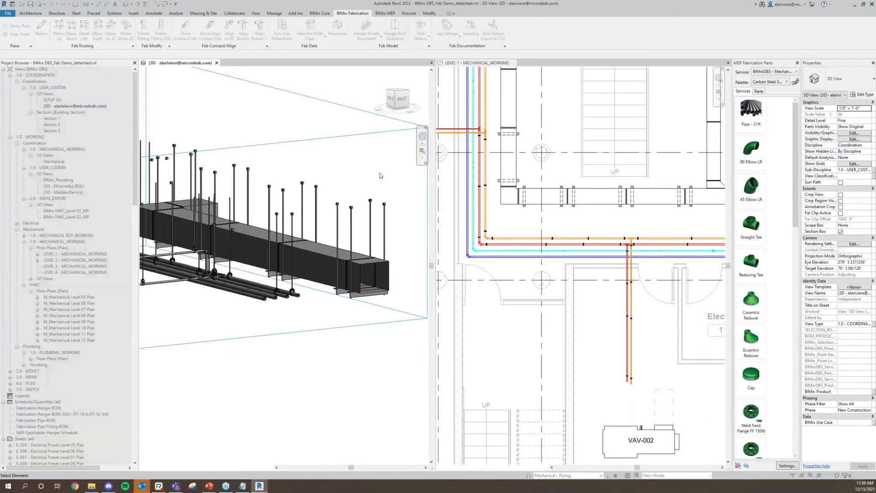
left_click_drag(398, 221, 294, 169)
left_click(35, 54)
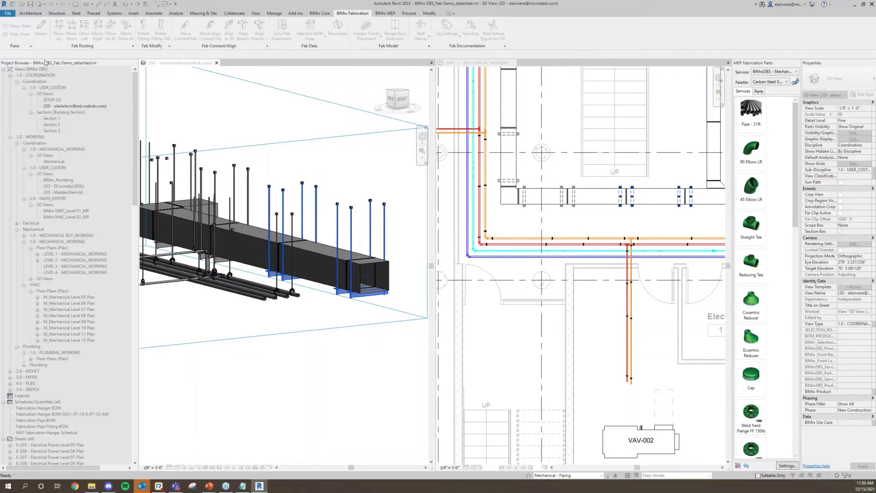
type("2")
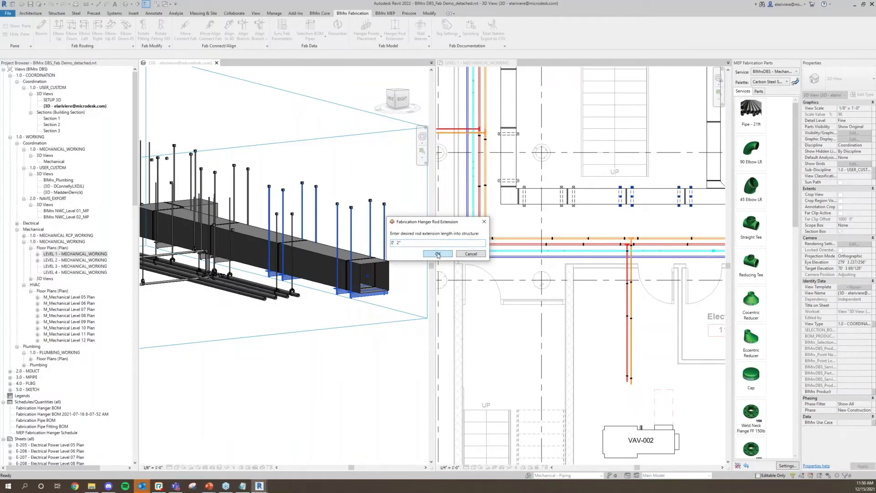
left_click(437, 254)
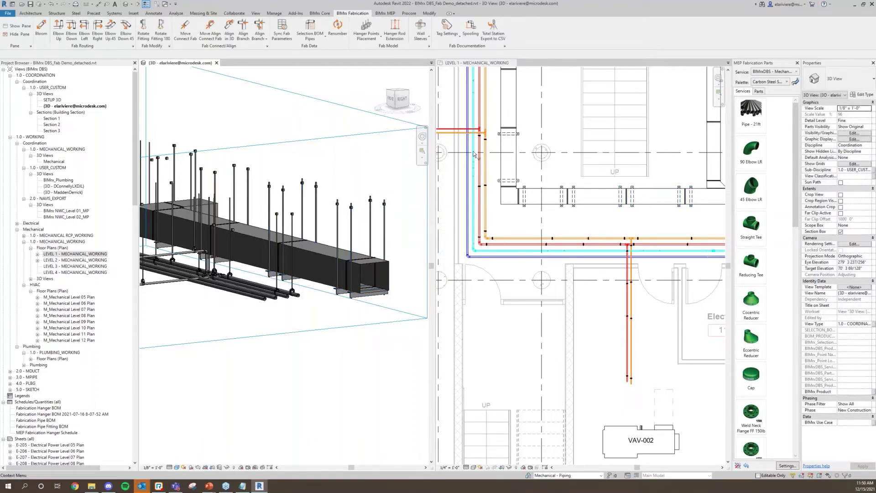
scroll(350, 213, "up", 3)
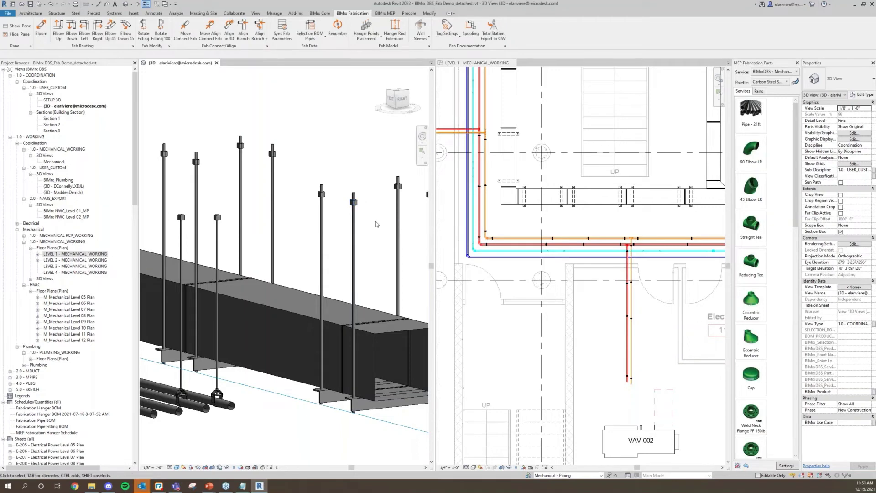
scroll(376, 221, "down", 2)
middle_click_drag(375, 221, 358, 221, "shift")
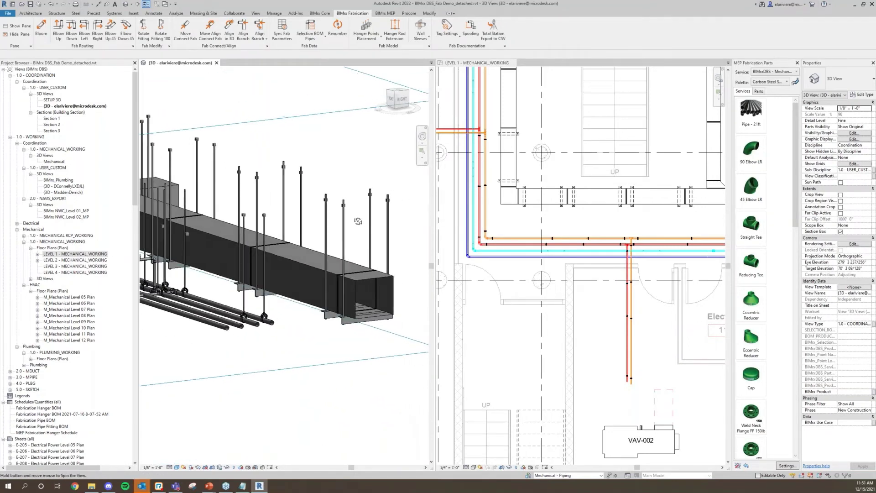
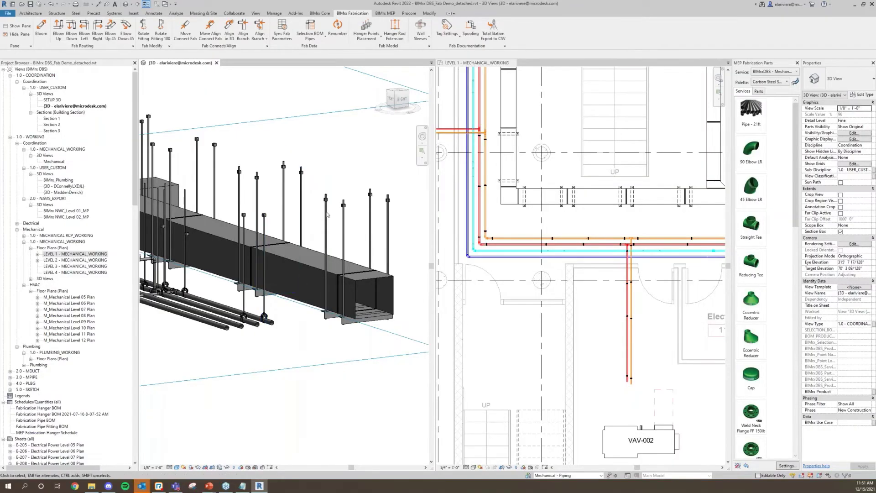
Export the BIMrx points and hangers around the Level 1 corridor run to a Total Station CSV file on the Desktop
scroll(327, 213, "down", 5)
middle_click_drag(323, 277, 318, 345, "shift")
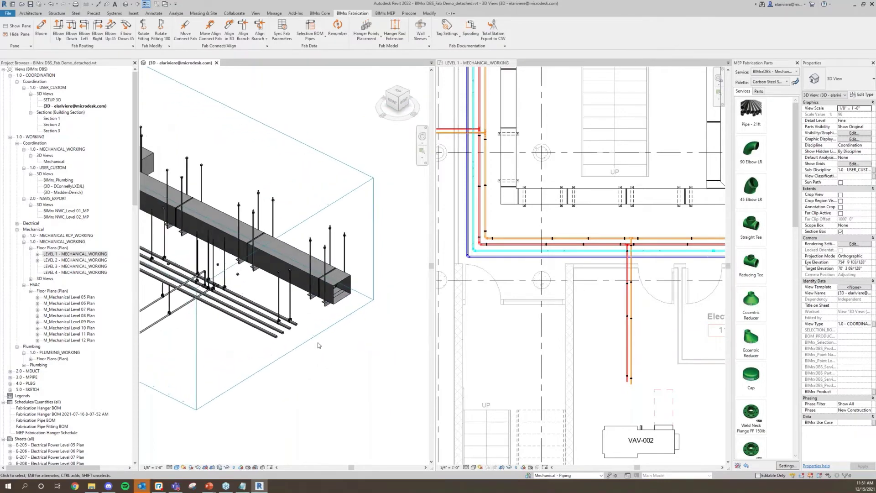
left_click(500, 302)
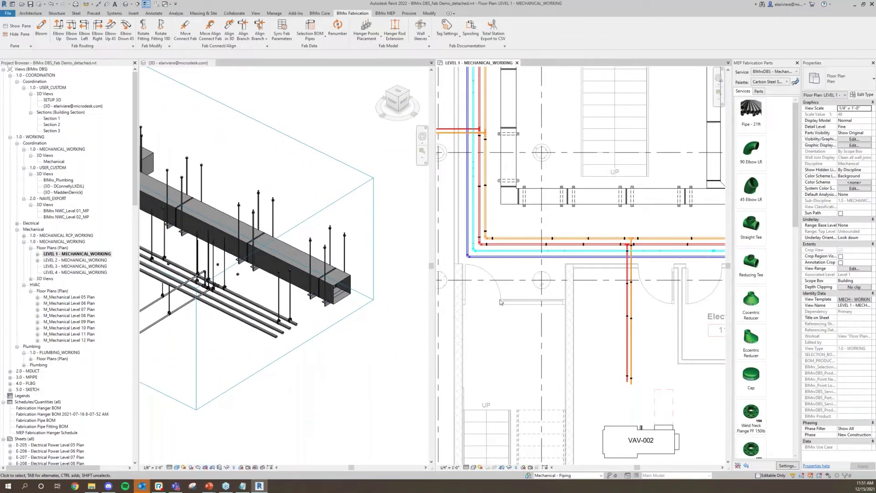
scroll(552, 219, "down", 2)
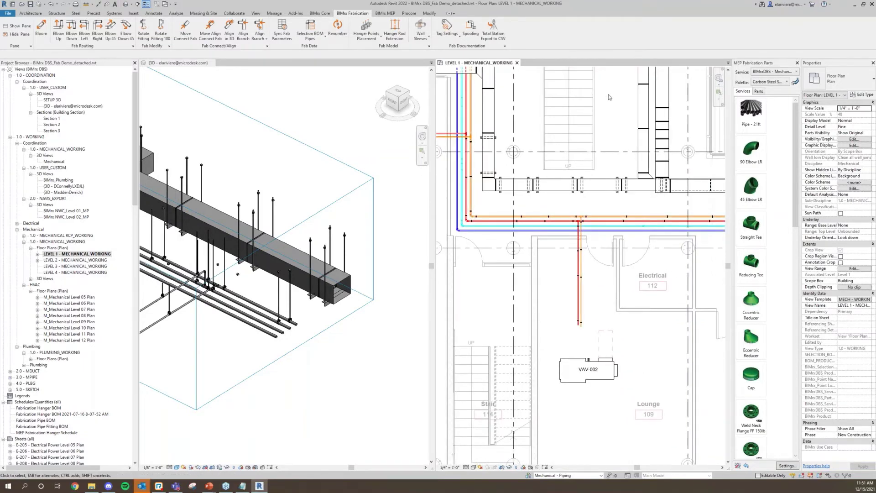
left_click(493, 37)
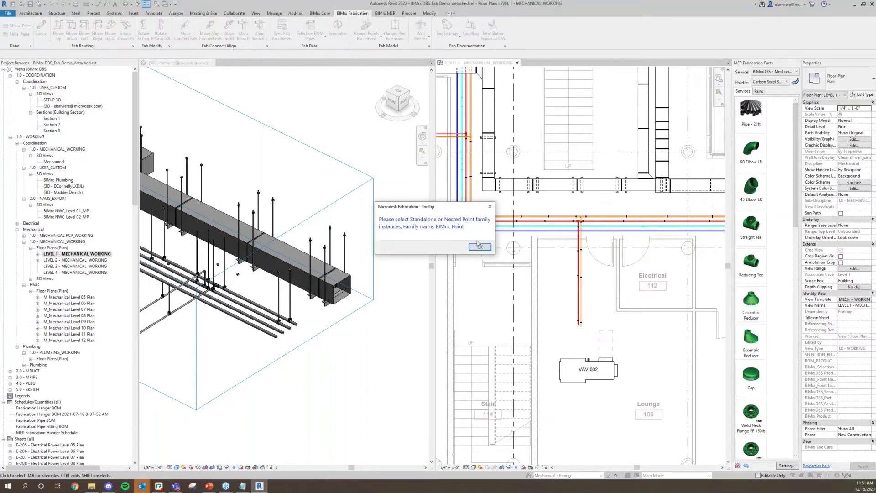
left_click(478, 245)
left_click_drag(453, 162, 659, 308)
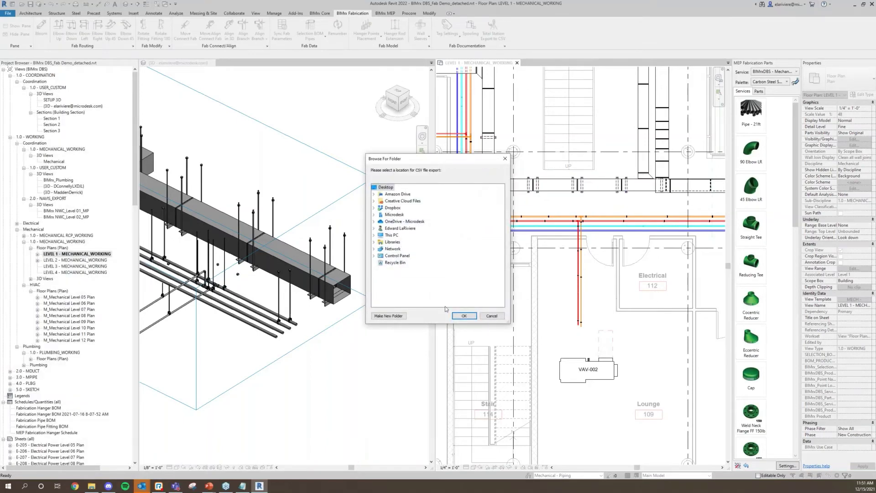
left_click(464, 316)
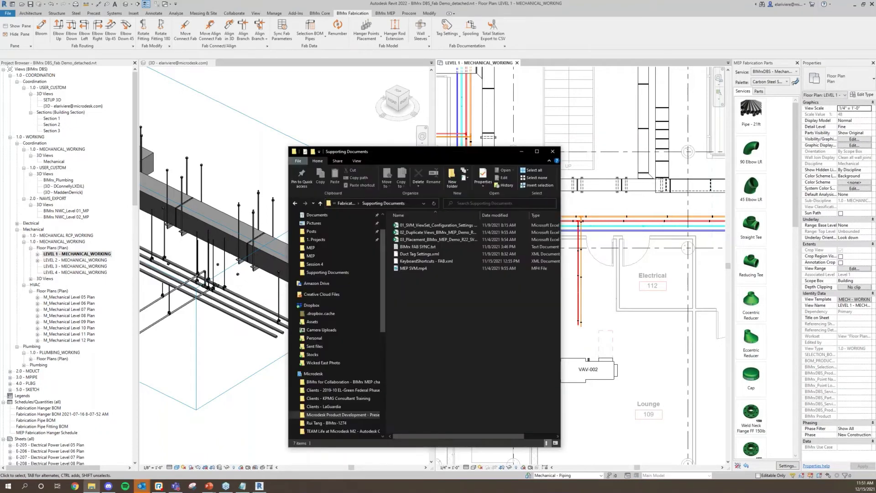
Open the newest TotalStationCSVExport file from the Desktop in Excel, review its point coordinates and descriptions down to the last row, and close it
scroll(324, 233, "up", 1)
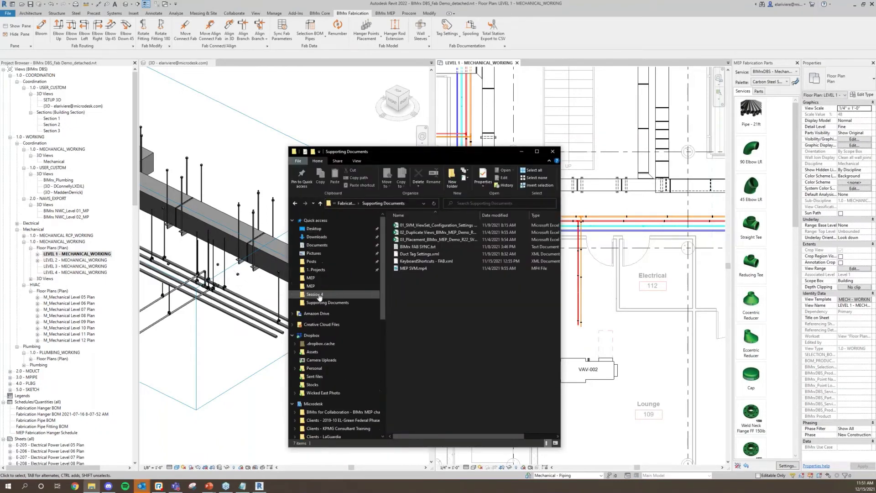
left_click(323, 233)
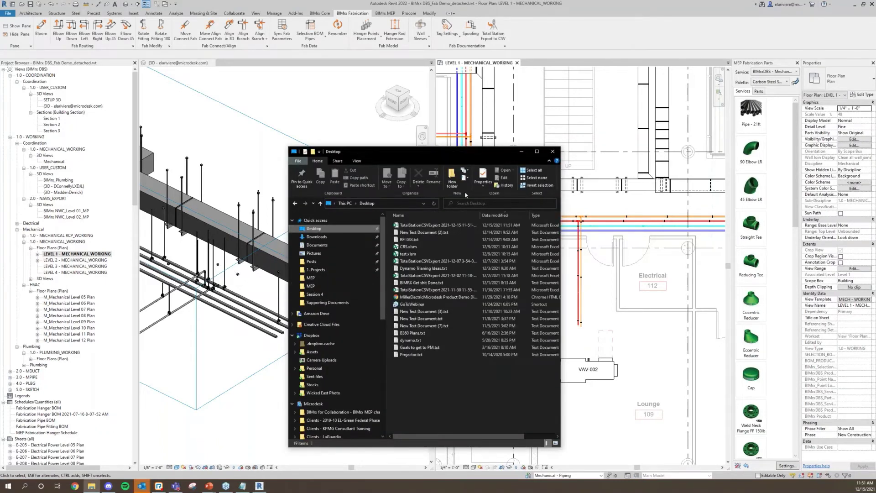
left_click(442, 225)
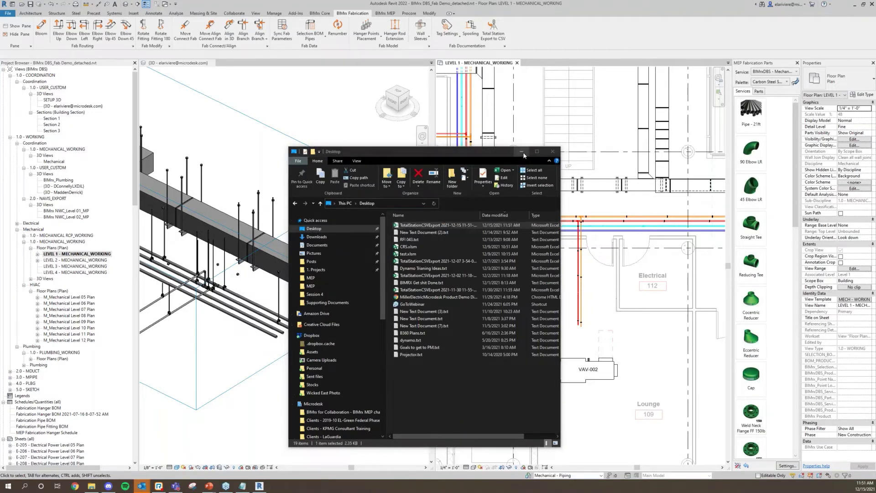
left_click(522, 151)
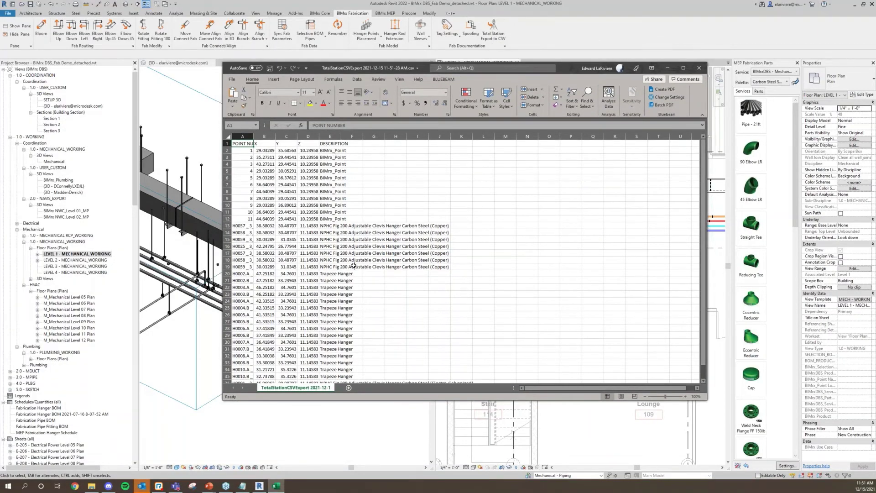
scroll(353, 266, "down", 5)
left_click(396, 281)
left_click(429, 288)
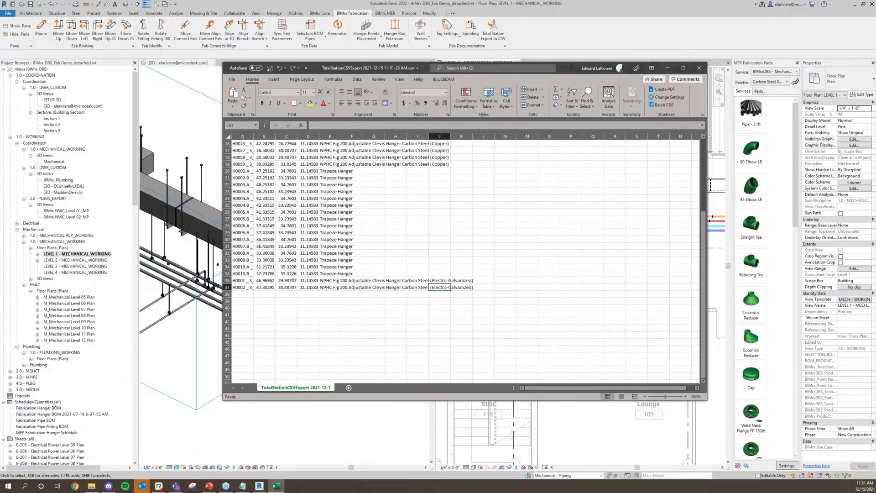
left_click(700, 69)
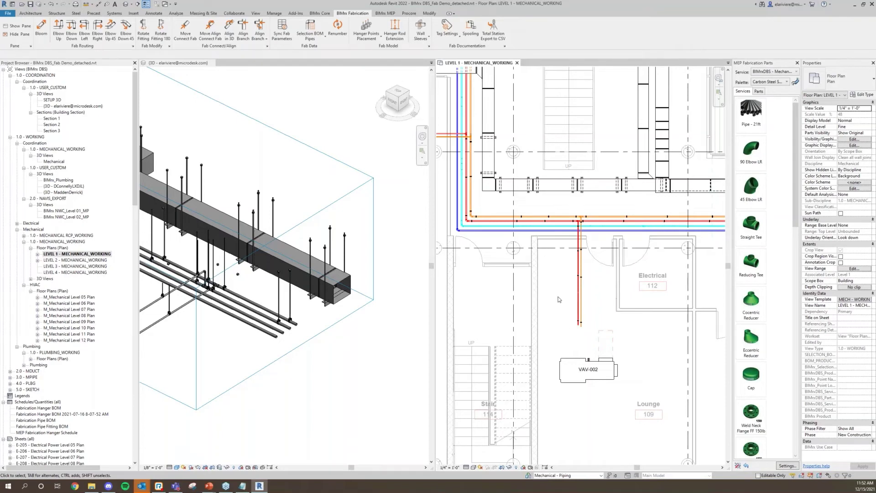
Show the Fabrication Properties pane, widen it, and list the properties of a trapeze hanger on the duct in the 3D view
scroll(561, 292, "up", 3)
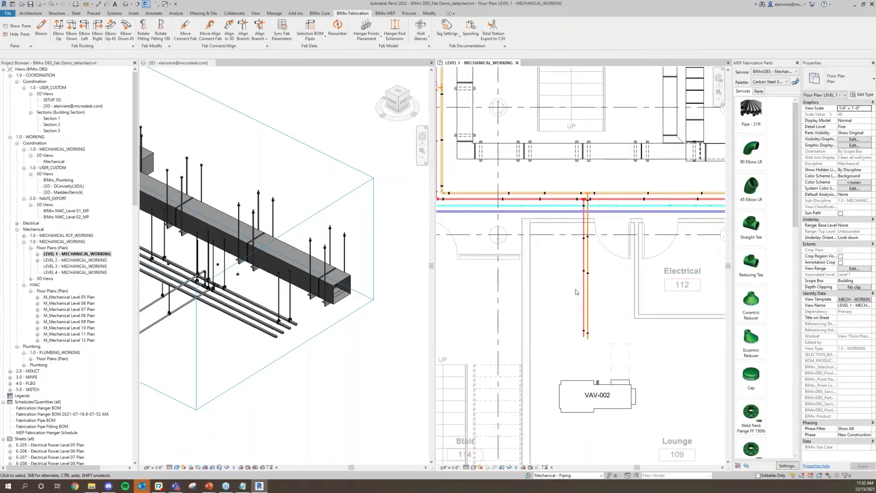
middle_click_drag(576, 292, 545, 286)
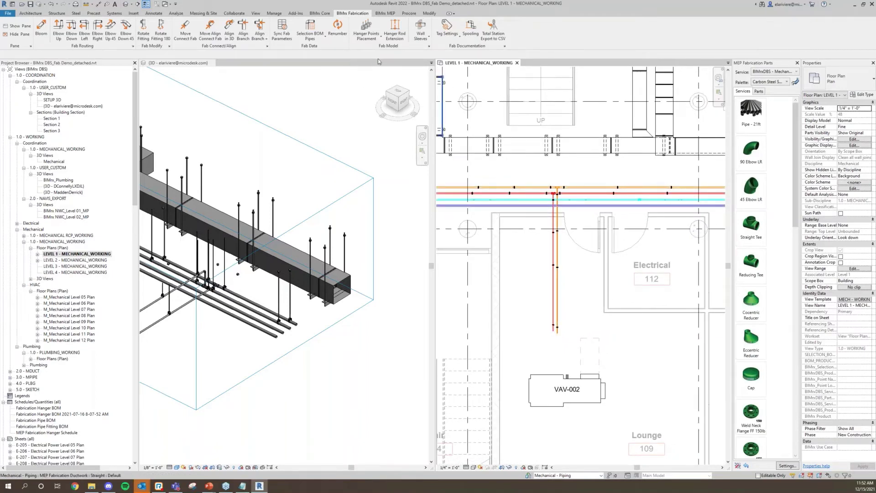
left_click(21, 26)
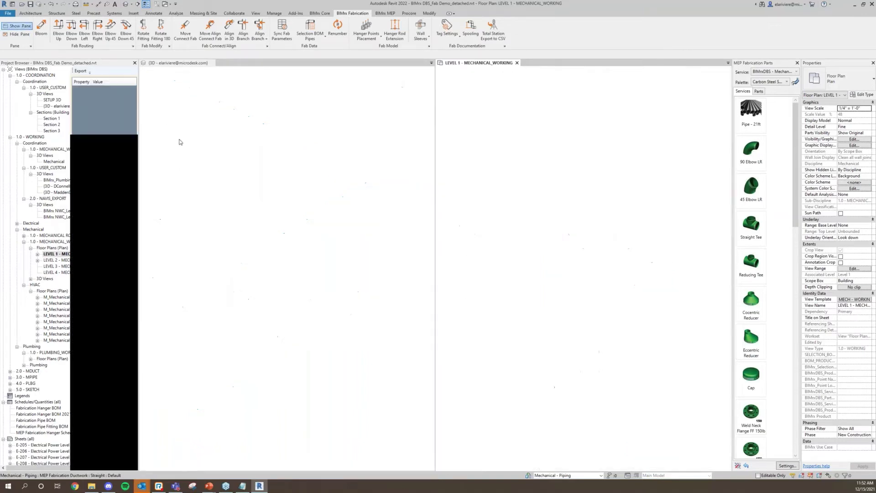
left_click(253, 220)
left_click(254, 223)
left_click_drag(139, 217, 235, 217)
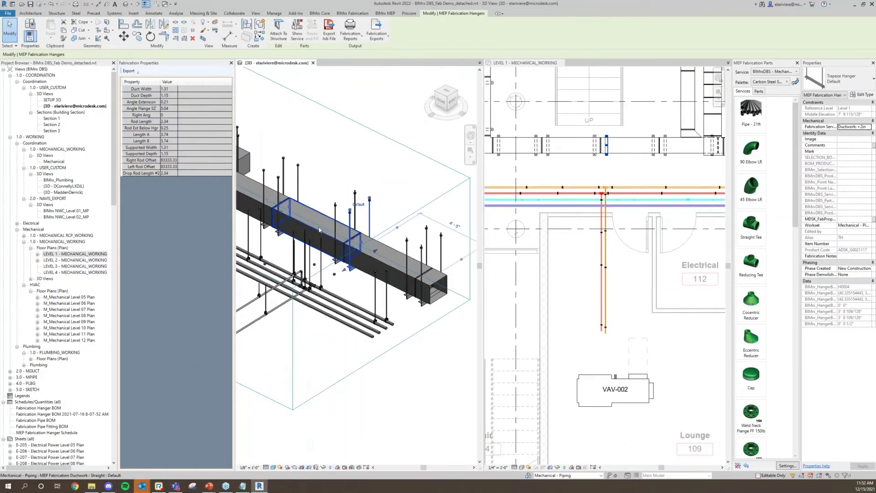
Examine the fabrication properties of the straight duct section between the trapeze hangers
left_click(294, 201)
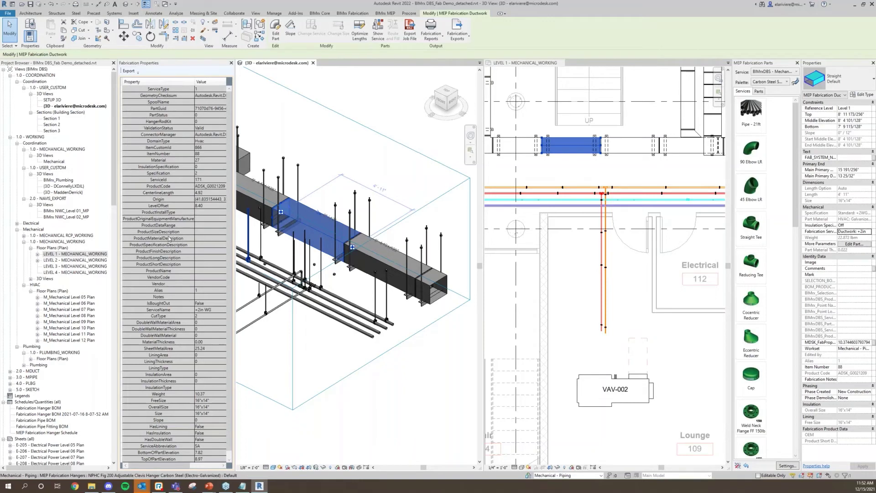
scroll(156, 186, "down", 1)
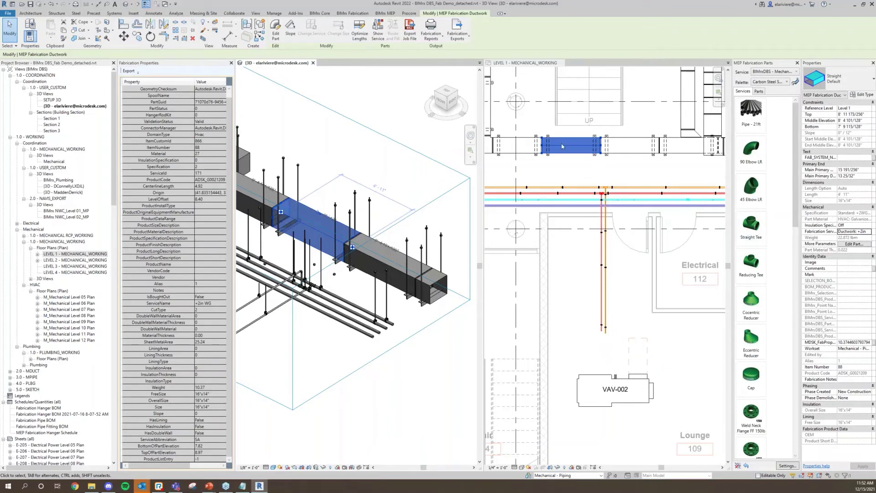
left_click(351, 13)
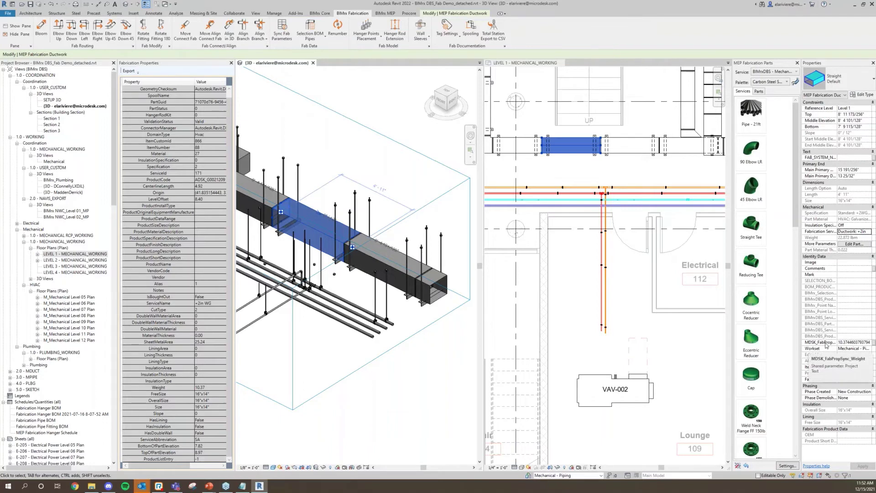
Shorten the 3/4" copper branch pipe beside Electrical 112 to about 9' 2 5/8", disconnecting the hanger that loses its host, and select the pipe again
left_click(631, 263)
left_click(605, 254)
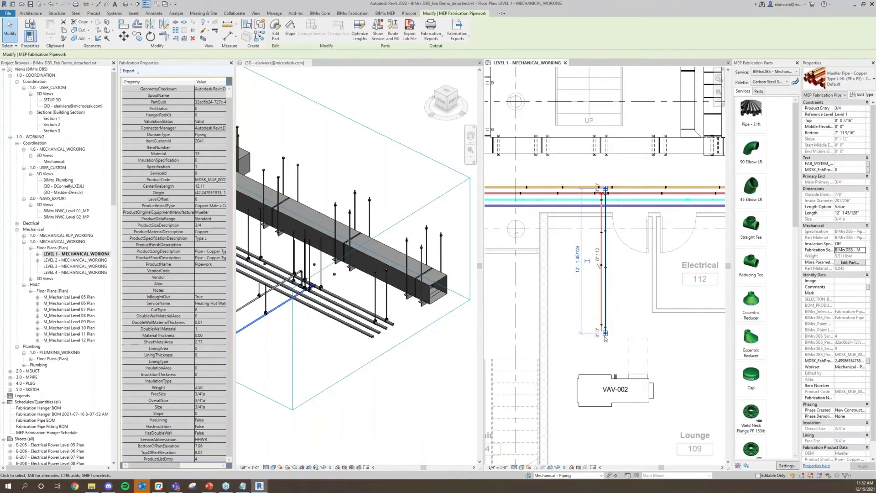
left_click_drag(604, 332, 606, 299)
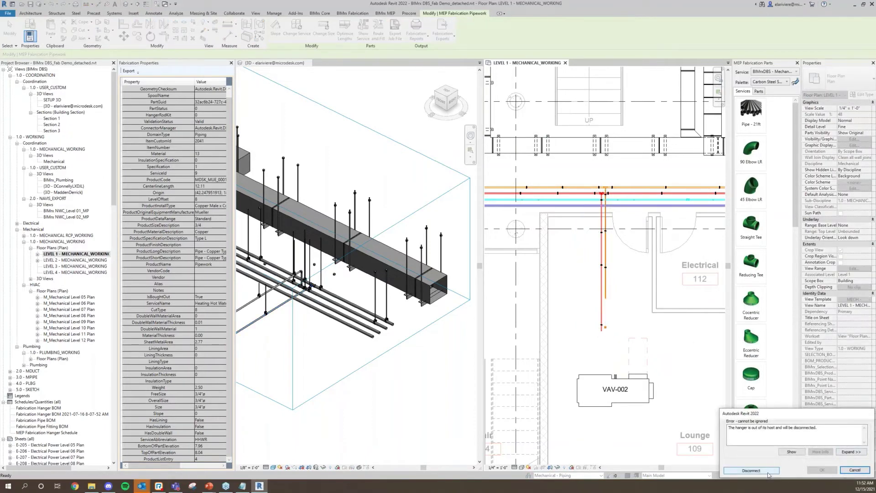
left_click(751, 470)
left_click(606, 287)
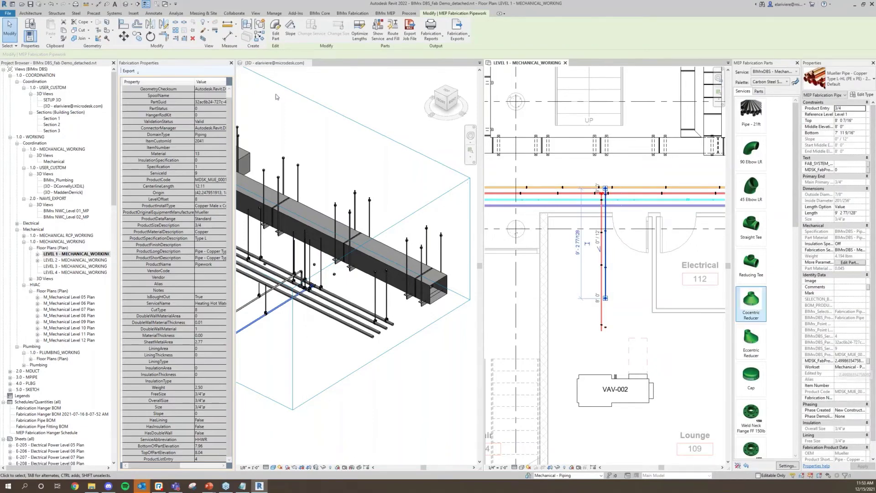
Sync the fabrication properties to the project's shared parameters, check the updated weight on the shortened pipe, and clear the selection
left_click(352, 13)
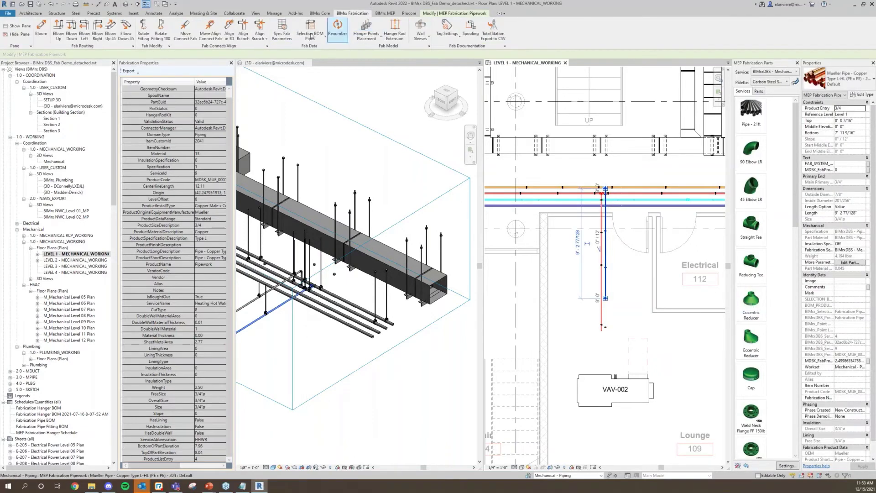
left_click(281, 28)
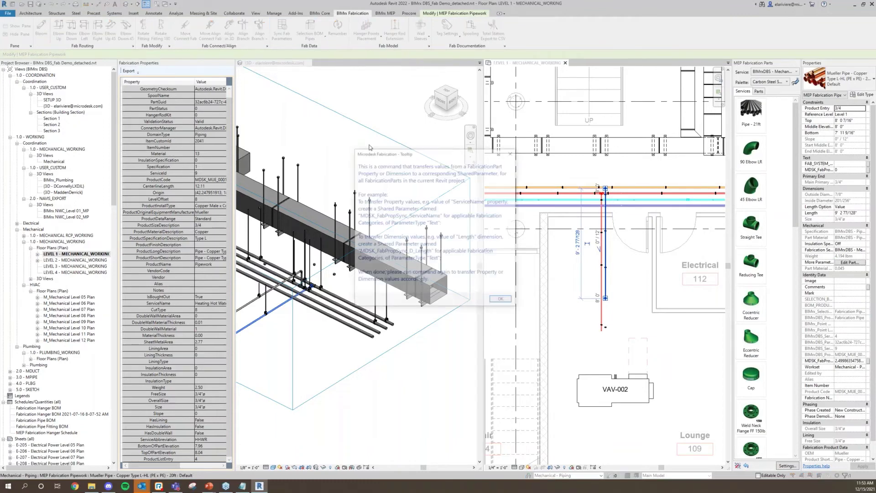
left_click(502, 301)
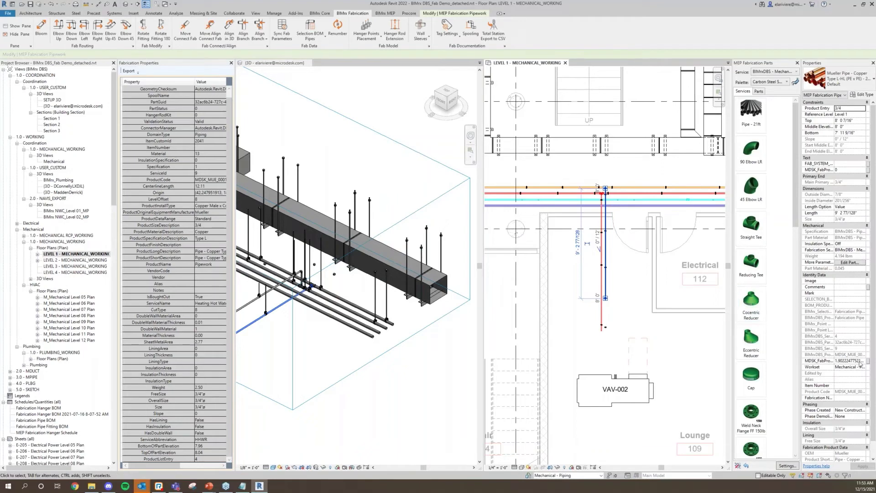
left_click(641, 327)
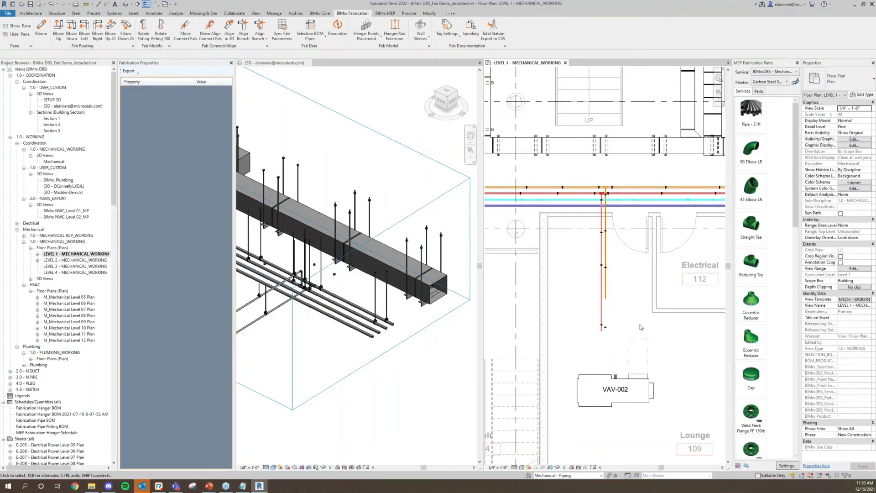
Create pipe BOM schedules from the pipes and elbows at the corner bend by Conference 102, using Selection BOM Pipes
scroll(624, 278, "down", 2)
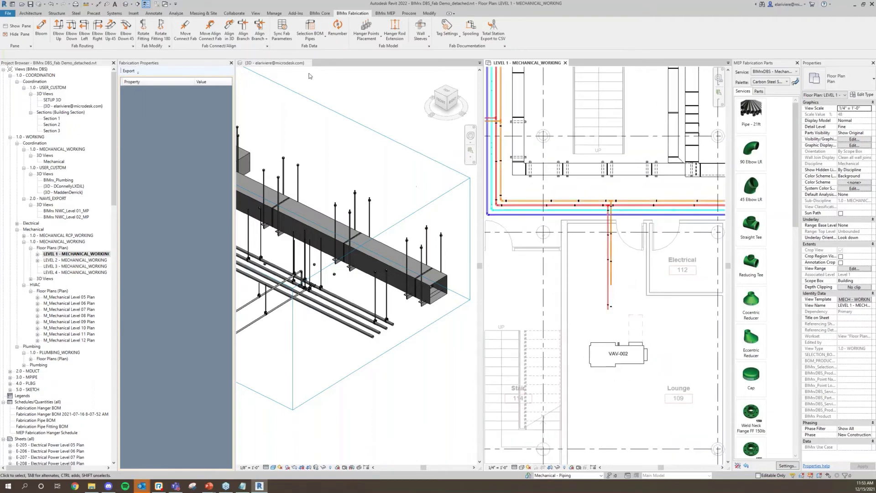
scroll(570, 229, "down", 5)
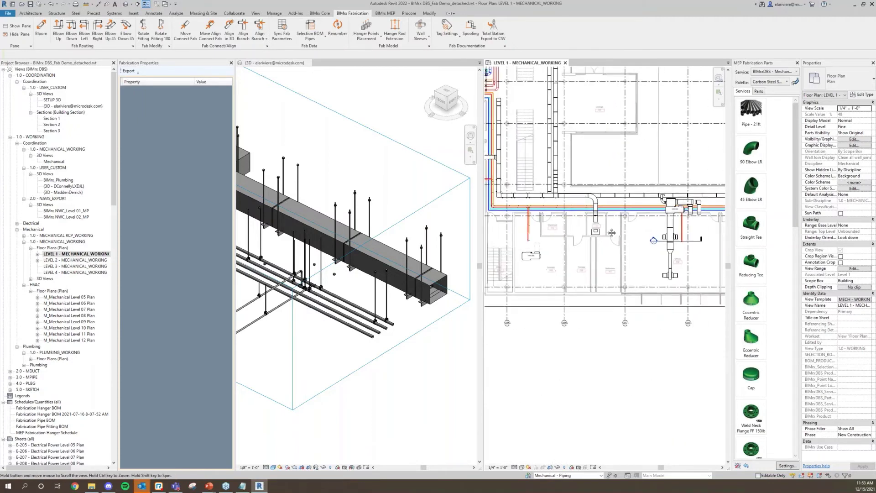
middle_click_drag(569, 231, 374, 228)
scroll(653, 207, "up", 3)
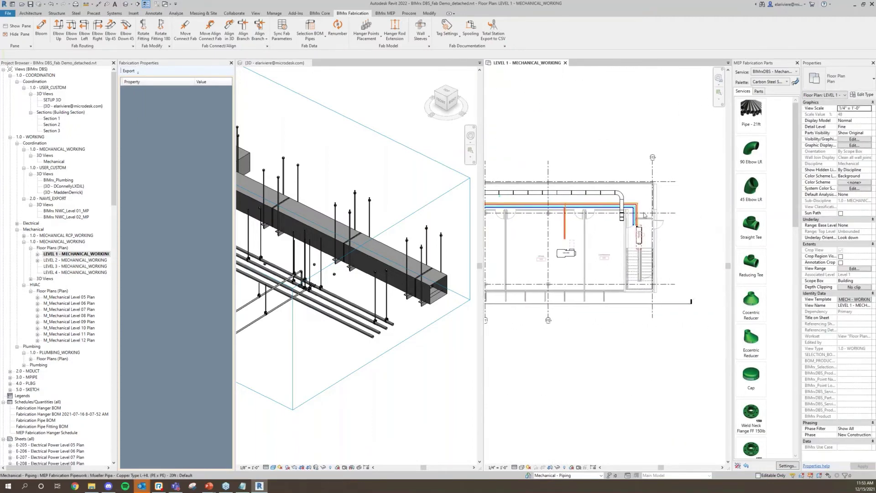
scroll(653, 207, "up", 3)
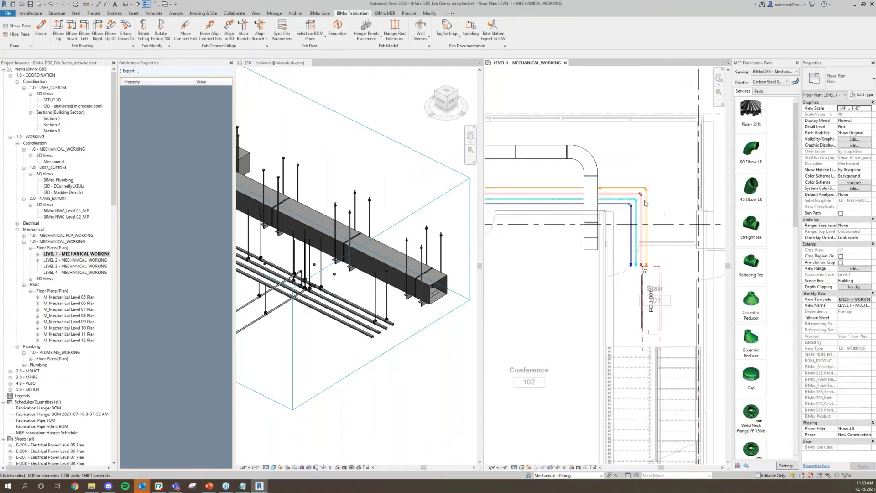
left_click(322, 36)
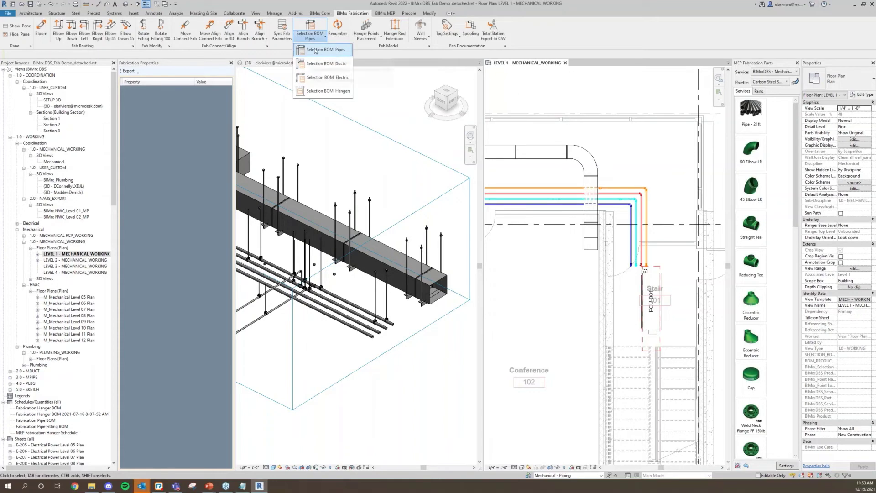
left_click(318, 51)
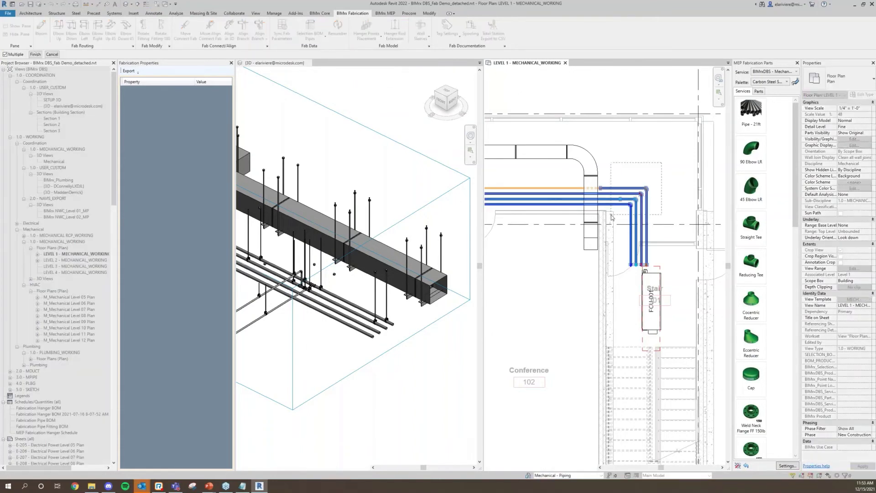
left_click(35, 54)
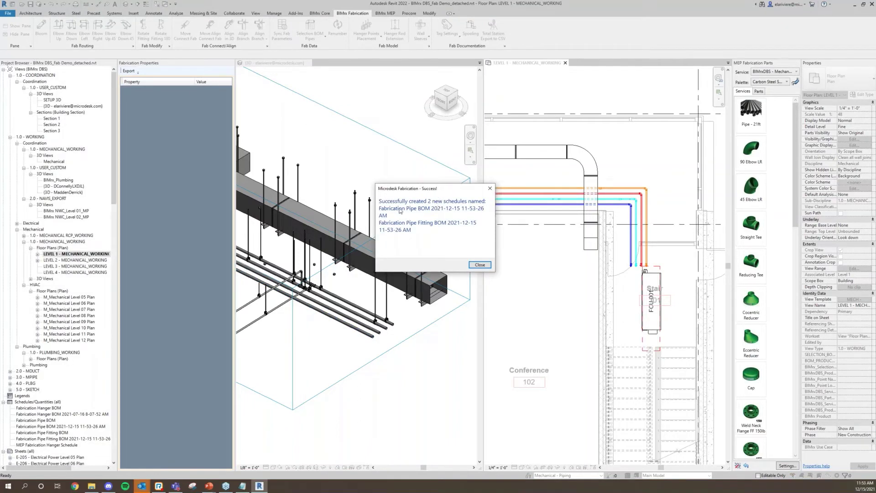
left_click(479, 265)
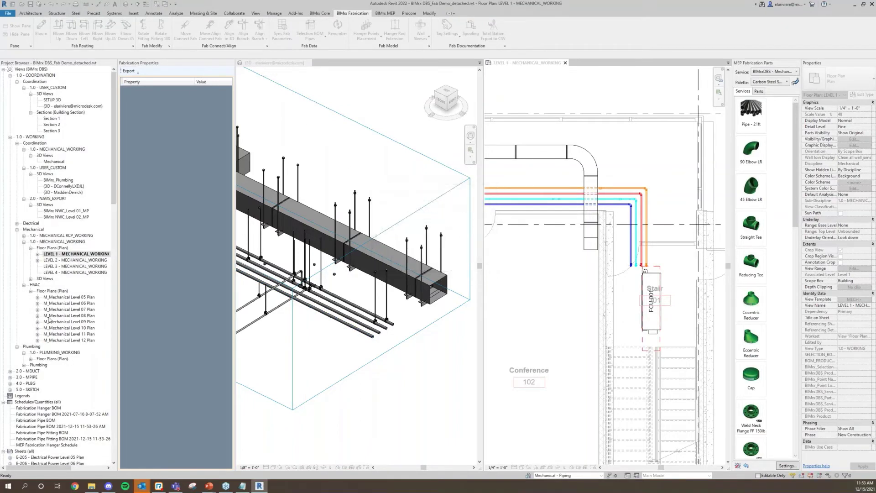
scroll(54, 326, "down", 5)
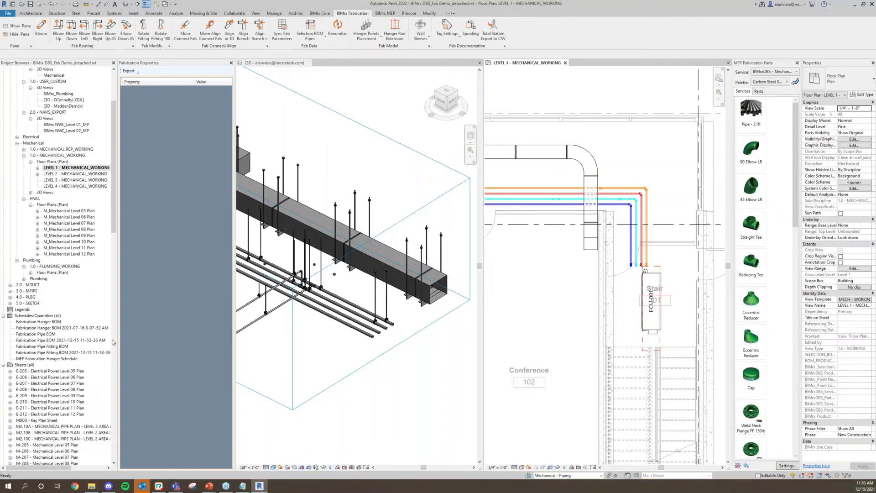
left_click(89, 328)
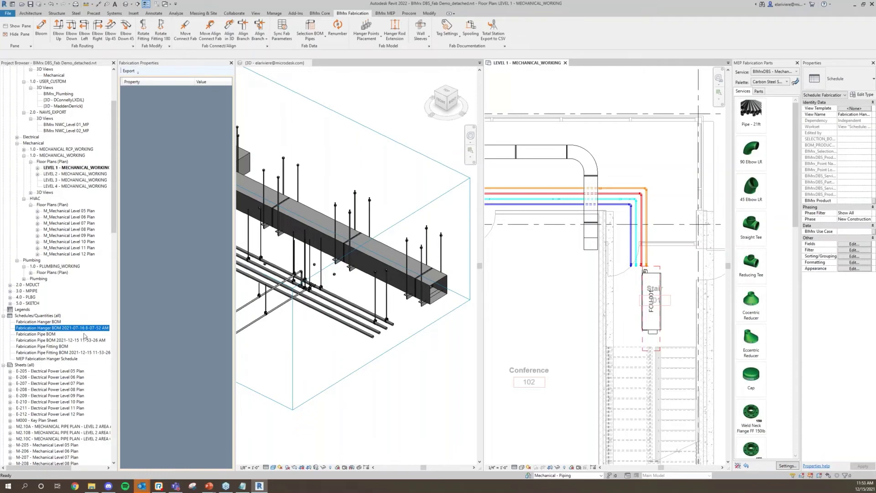
double_click(77, 340)
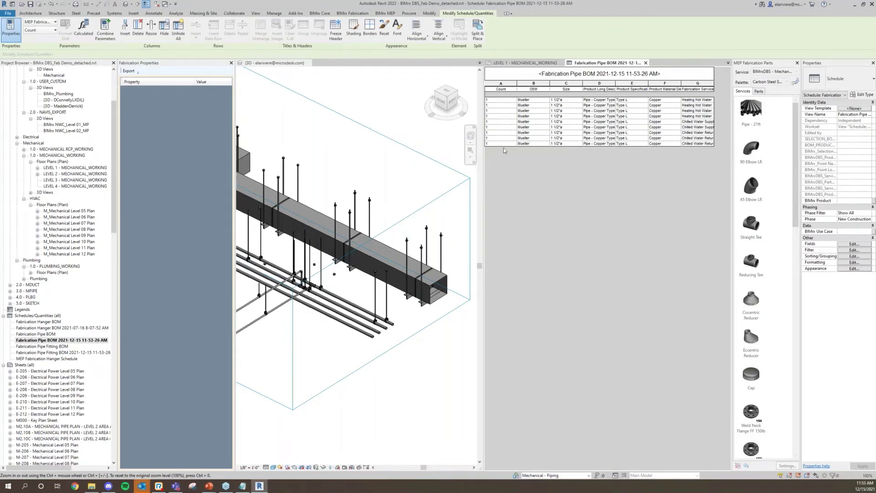
left_click(380, 113)
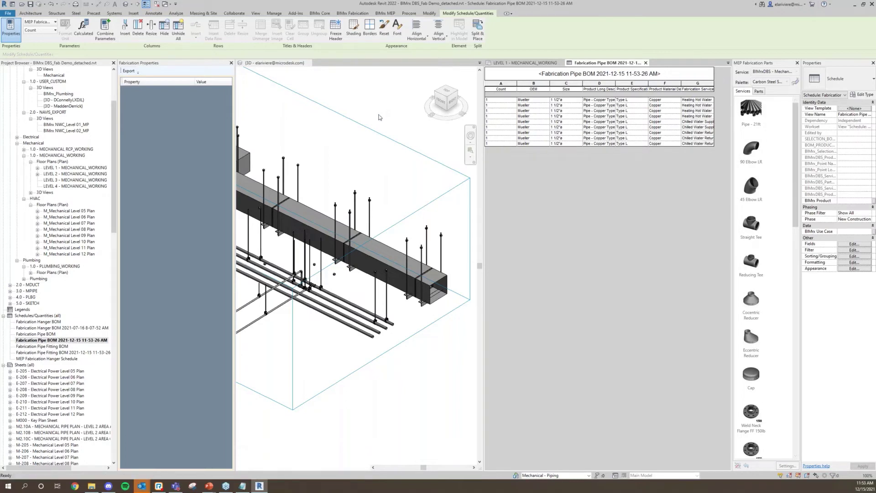
scroll(380, 115, "down", 2)
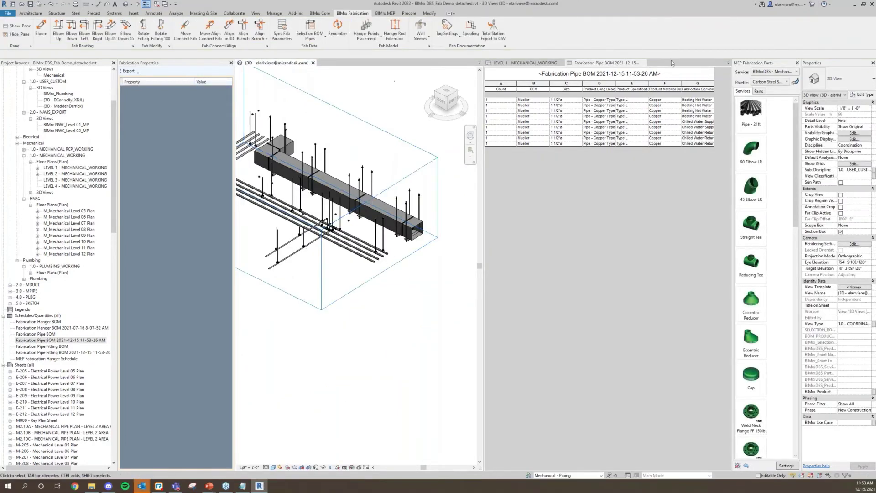
left_click(643, 63)
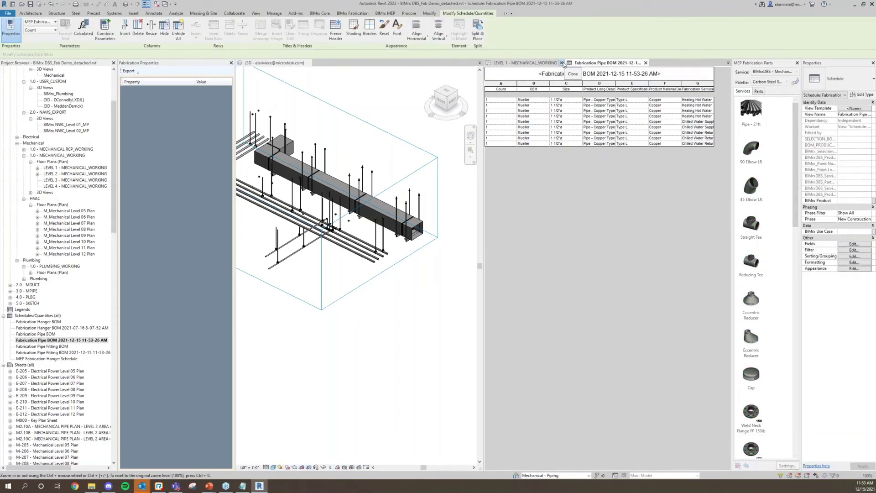
left_click(646, 63)
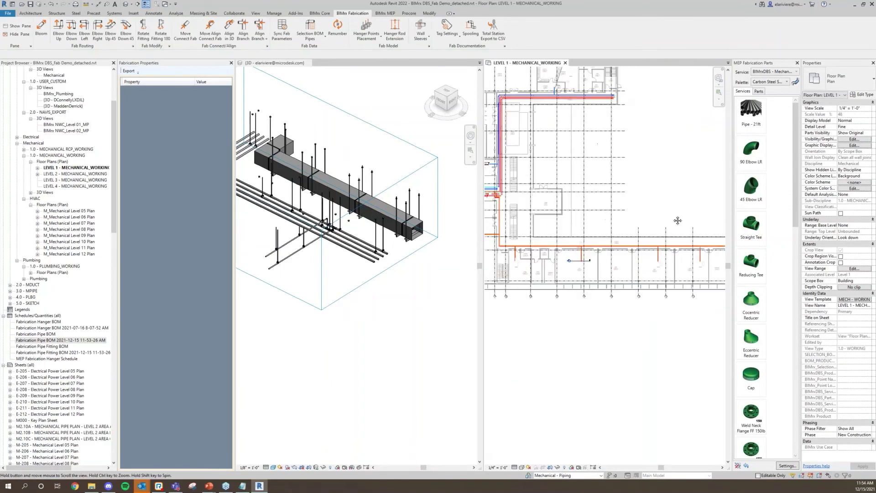
Select the four pumps and their header piping in the Level 1 Instruction room and isolate them in the 3D view with a section box
middle_click_drag(604, 171, 697, 195)
scroll(545, 228, "up", 4)
scroll(582, 204, "up", 3)
scroll(539, 209, "up", 2)
scroll(539, 209, "down", 2)
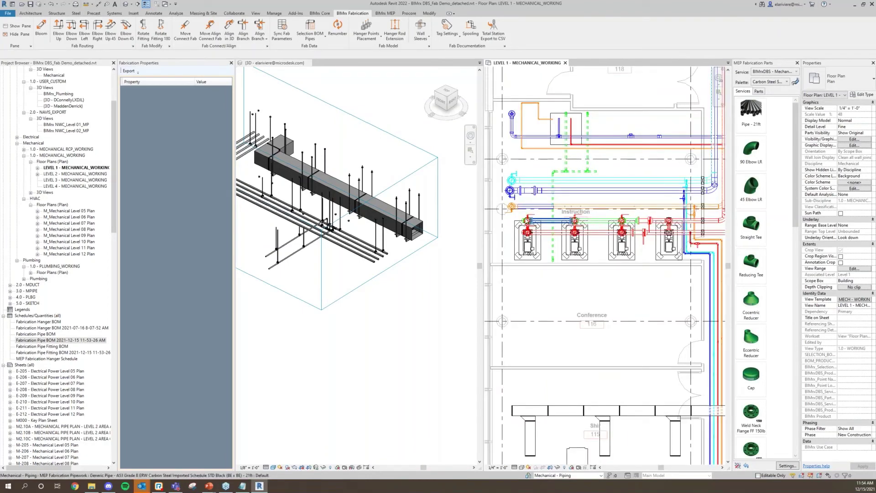
left_click_drag(495, 213, 740, 256)
left_click(204, 39)
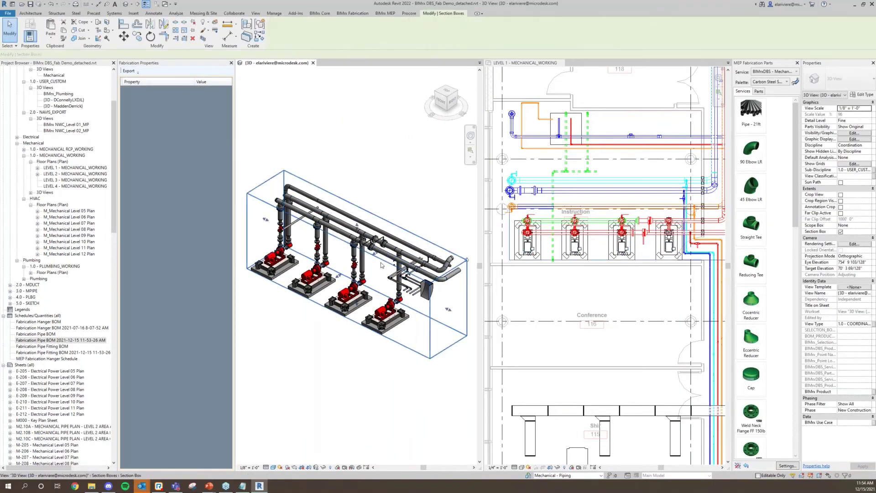
Turn the 3D view to the front of the pump header piping and open the Spool Manager, placed clear of that view
left_click_drag(338, 275, 355, 265)
middle_click_drag(382, 314, 309, 306, "shift")
left_click_drag(350, 260, 374, 259)
left_click(406, 258)
middle_click_drag(407, 258, 553, 230, "shift")
middle_click_drag(335, 249, 365, 251, "shift")
left_click(471, 28)
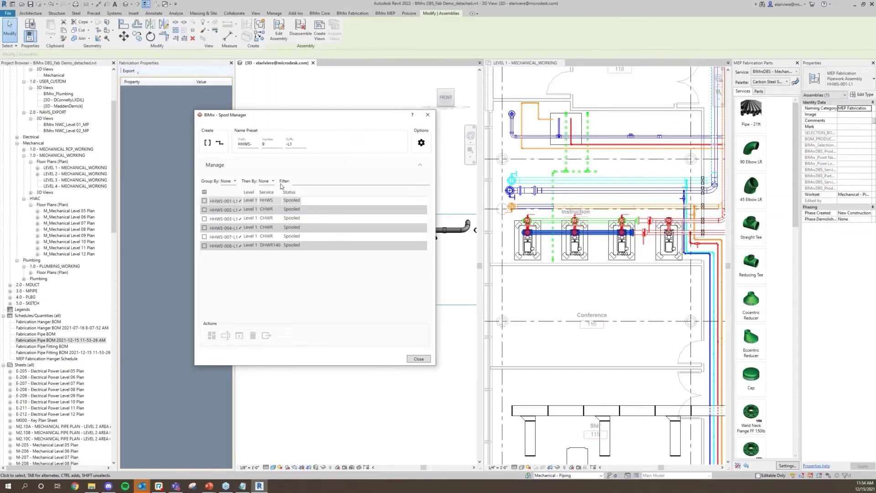
left_click_drag(273, 121, 585, 78)
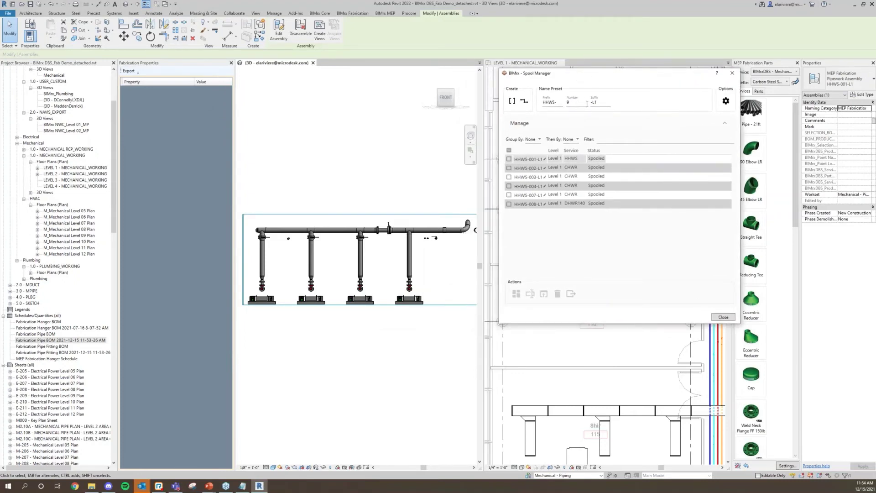
Create spool HHWS-009-L1 from the header pipe and fittings above the first three pumps and generate its spool sheet
left_click_drag(248, 183, 379, 237)
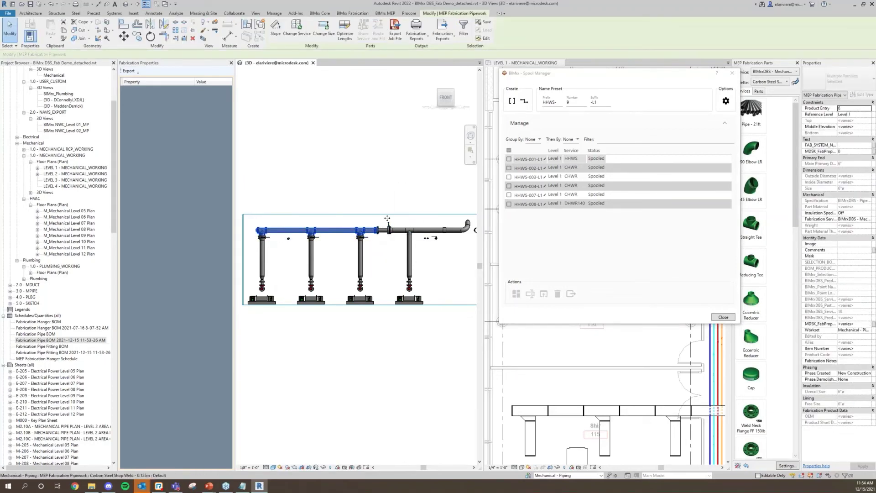
left_click(512, 102)
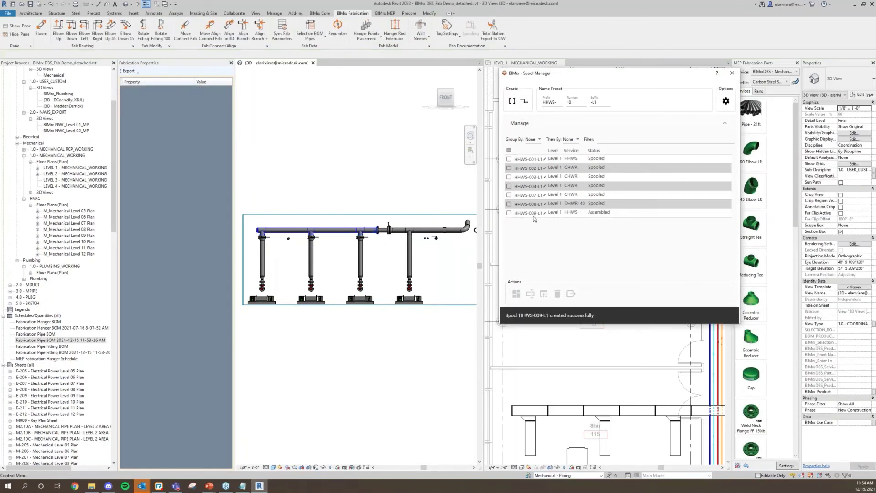
left_click(509, 213)
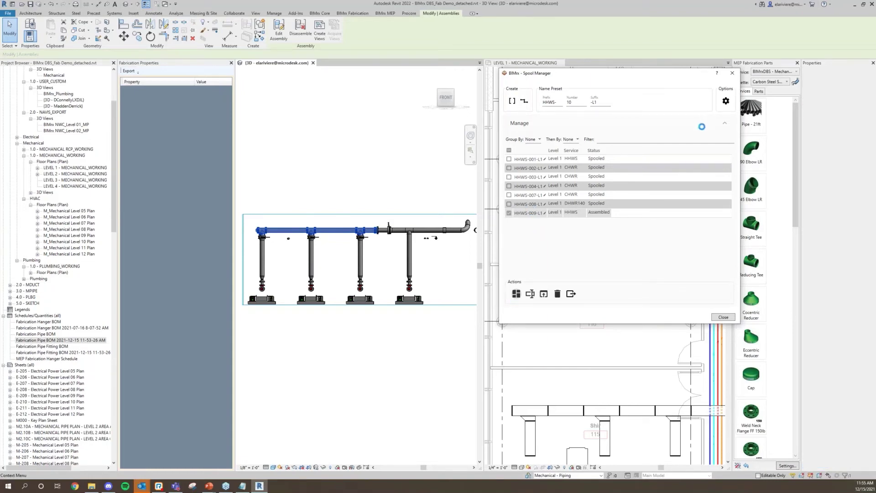
Review the Spool Creation Options without changing them and open the spool sheet for HHWS-009-L1
left_click(725, 101)
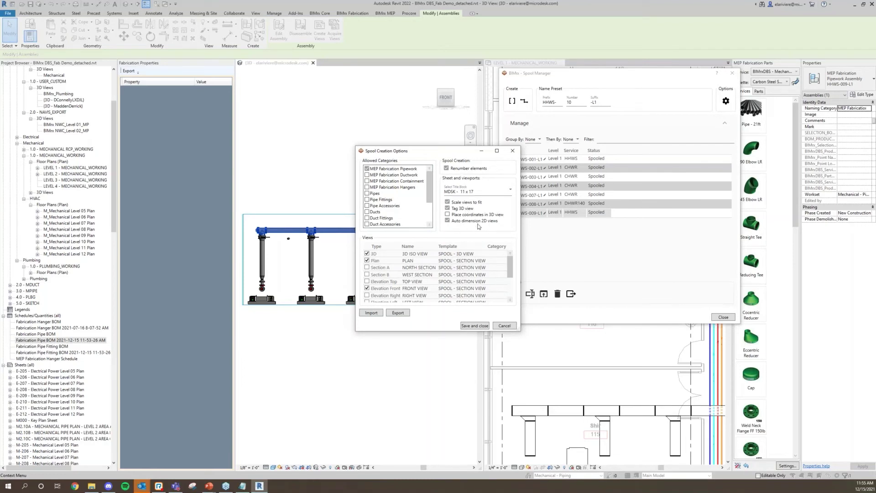
left_click(512, 150)
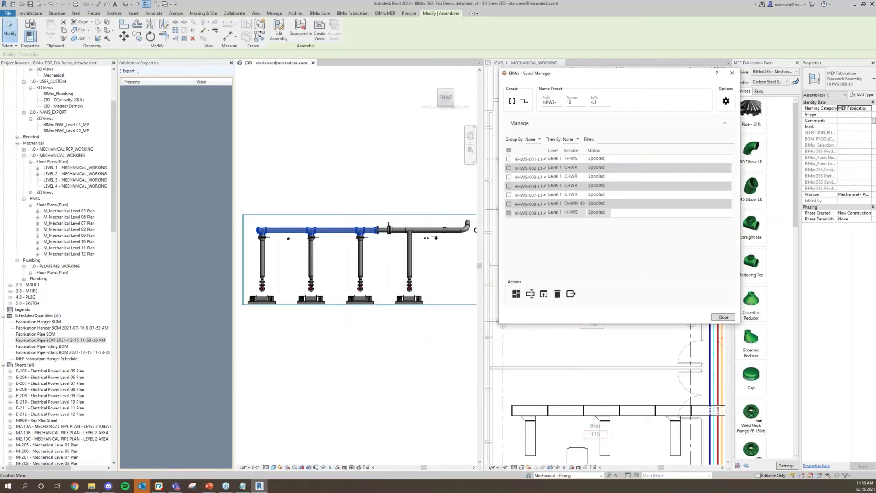
left_click(544, 294)
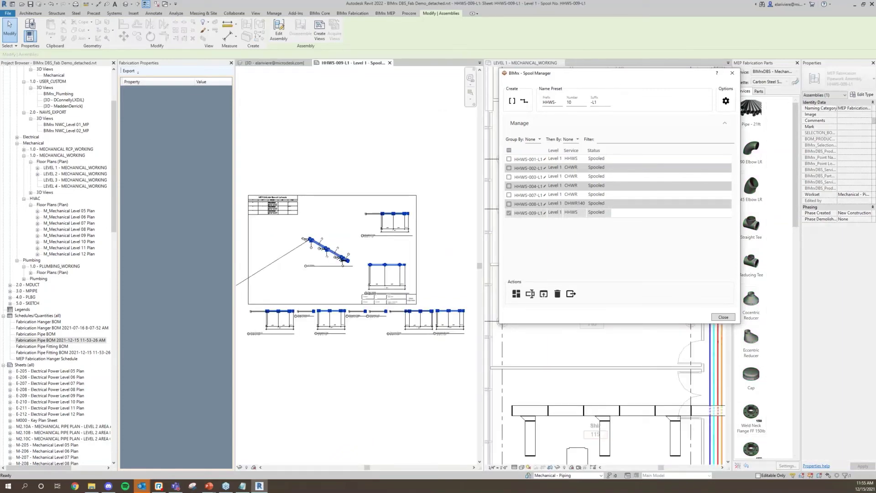
Activate the 3D Ortho viewport on spool sheet HHWS-009-L1 for editing
left_click(411, 155)
scroll(417, 148, "down", 2)
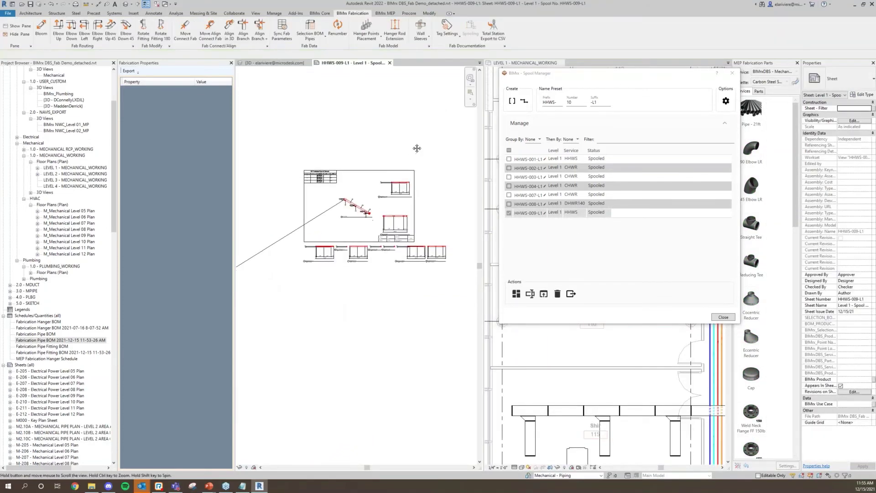
scroll(419, 215, "down", 2)
middle_click_drag(420, 215, 464, 210)
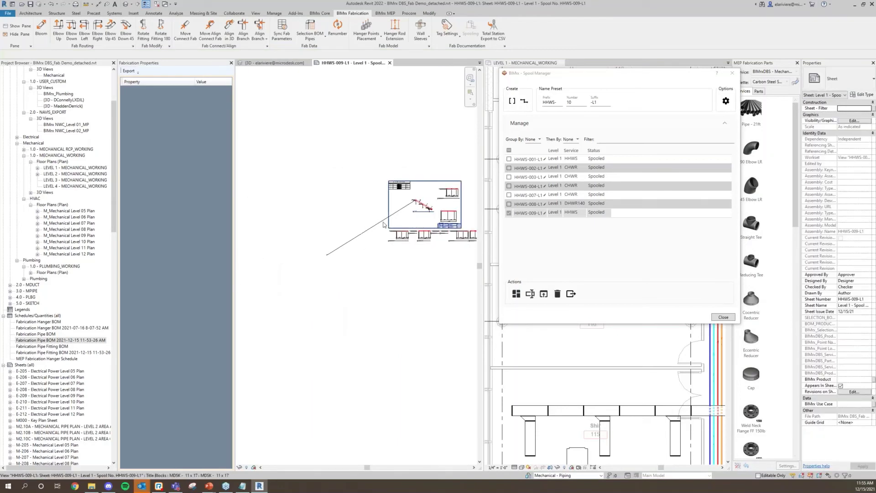
double_click(382, 224)
scroll(346, 249, "up", 3)
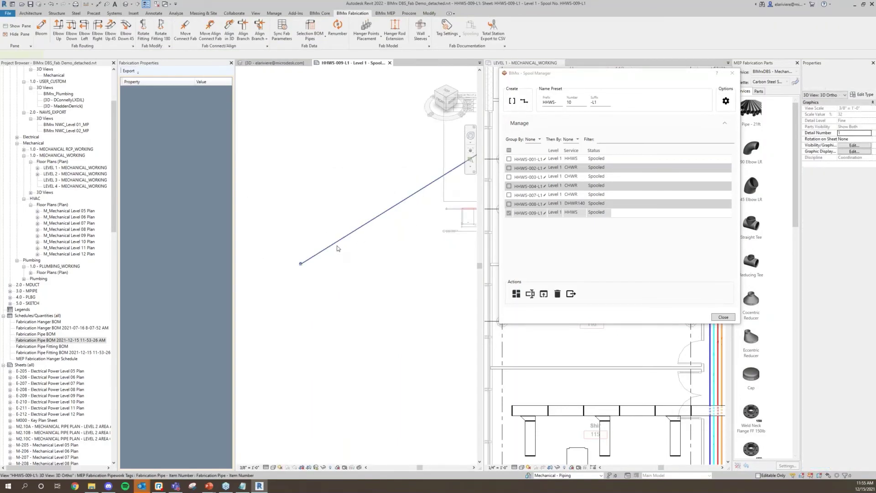
Move the stray item number tag with the long leader beside the header pipe's upper end and deactivate the 3D Ortho view
left_click(338, 248)
scroll(299, 246, "down", 3)
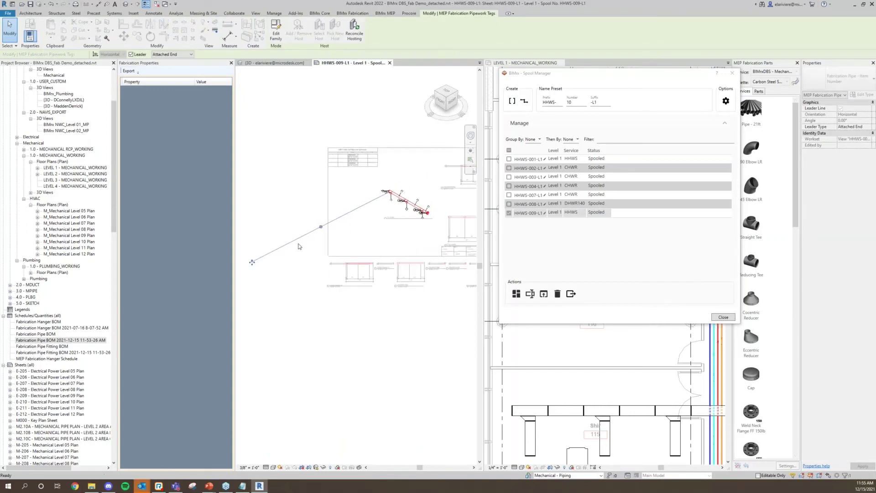
scroll(389, 191, "up", 4)
left_click_drag(397, 190, 399, 179)
scroll(362, 155, "up", 2)
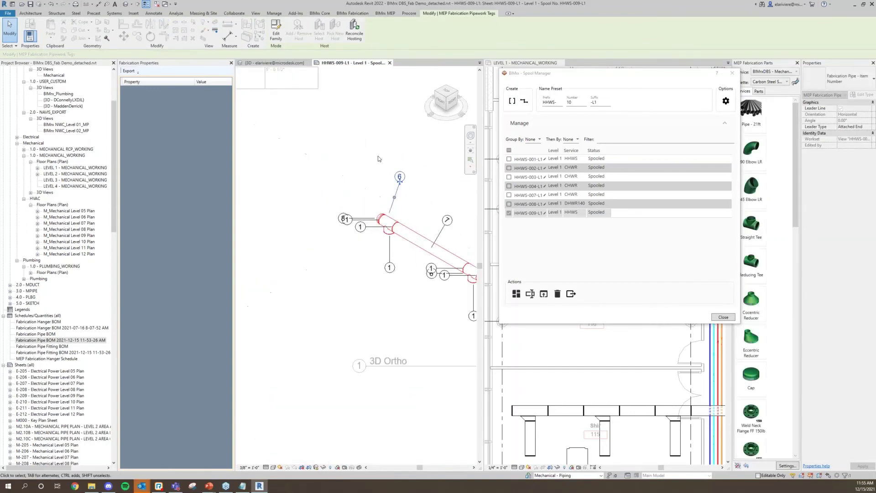
scroll(329, 230, "down", 2)
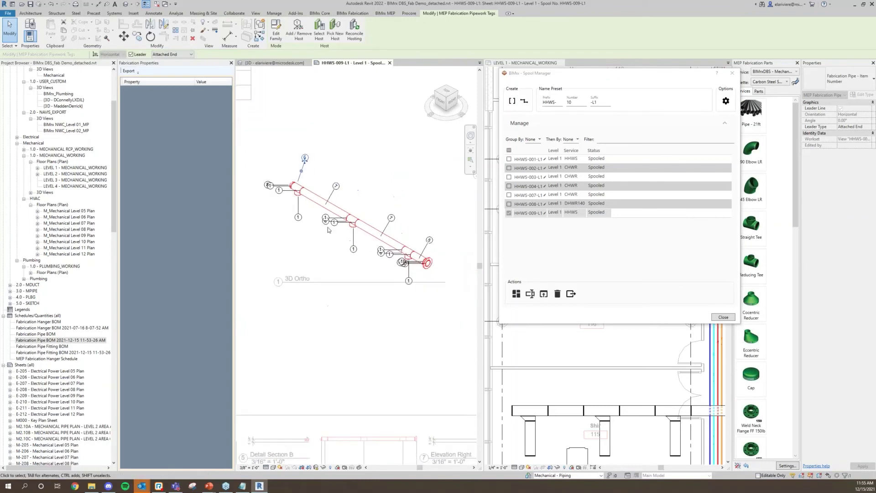
right_click(353, 162)
left_click(394, 190)
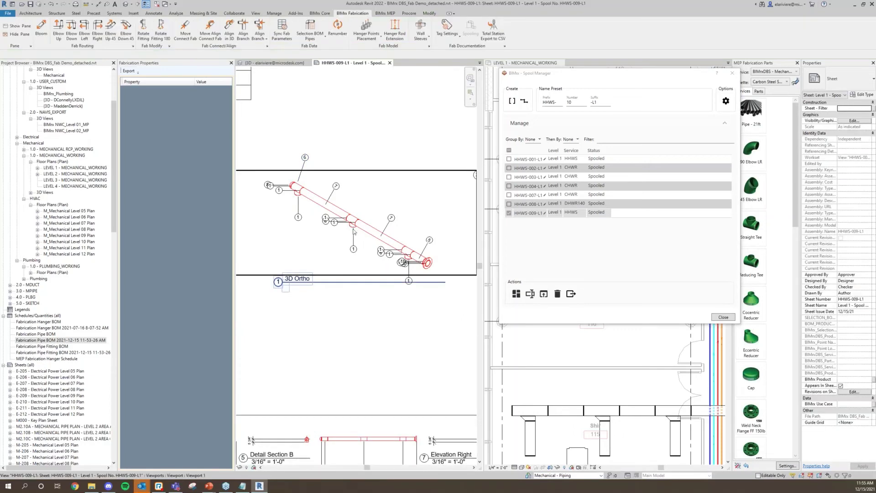
Examine the dimensioned Elevation Front and Plan Detail views and the overall layout of spool sheet HHWS-009-L1
scroll(361, 263, "down", 4)
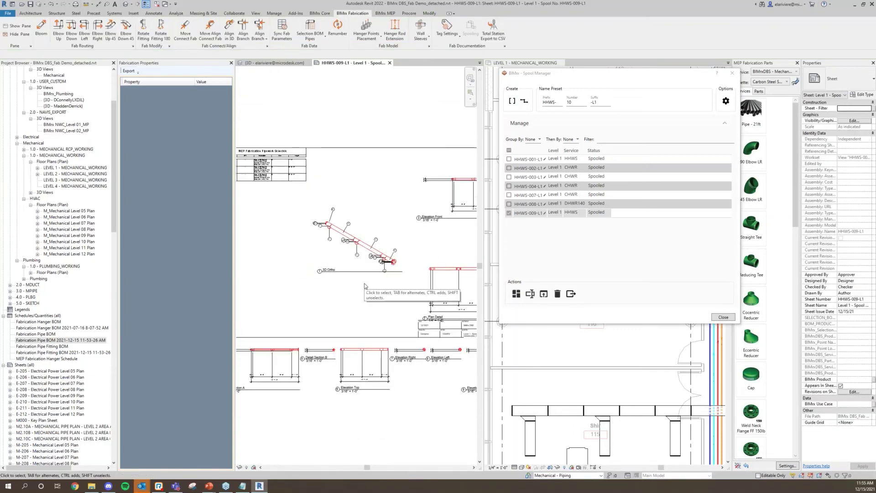
middle_click_drag(365, 286, 281, 250)
scroll(395, 171, "up", 3)
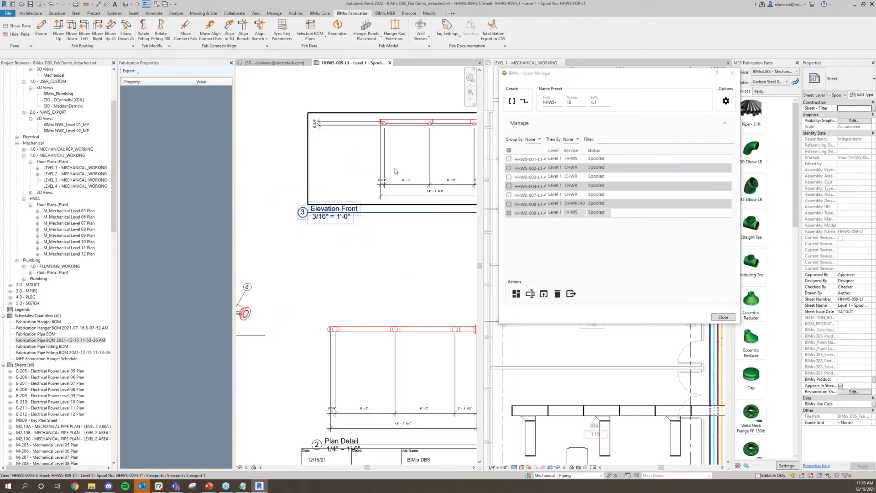
middle_click_drag(395, 171, 358, 180)
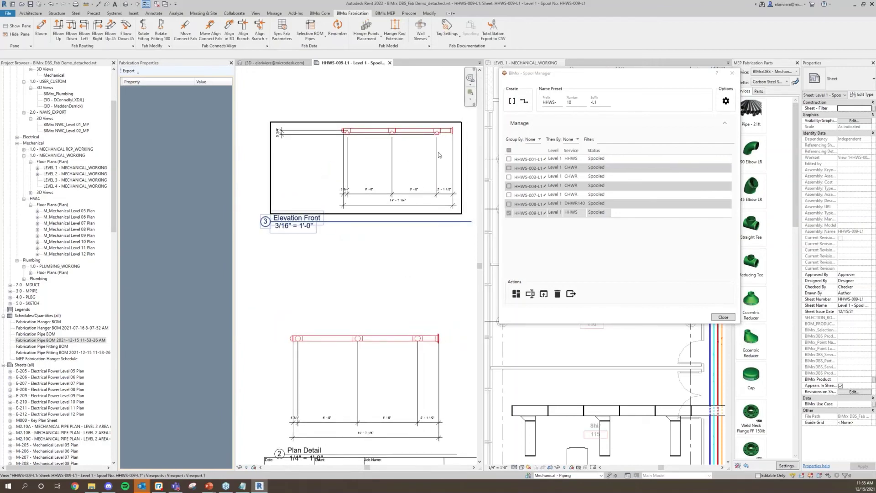
scroll(405, 166, "down", 5)
scroll(395, 216, "down", 2)
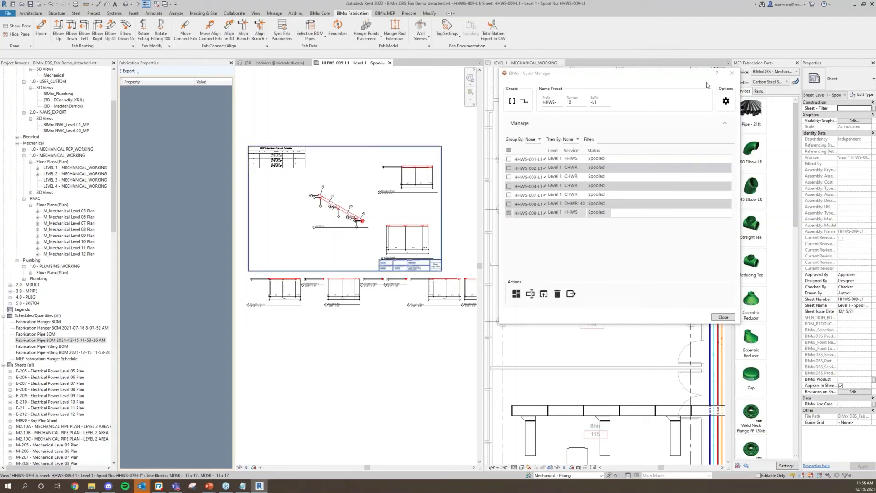
Close the Spool Manager and open the BIMrx Core Revision Manager to browse its sheet list
left_click(732, 73)
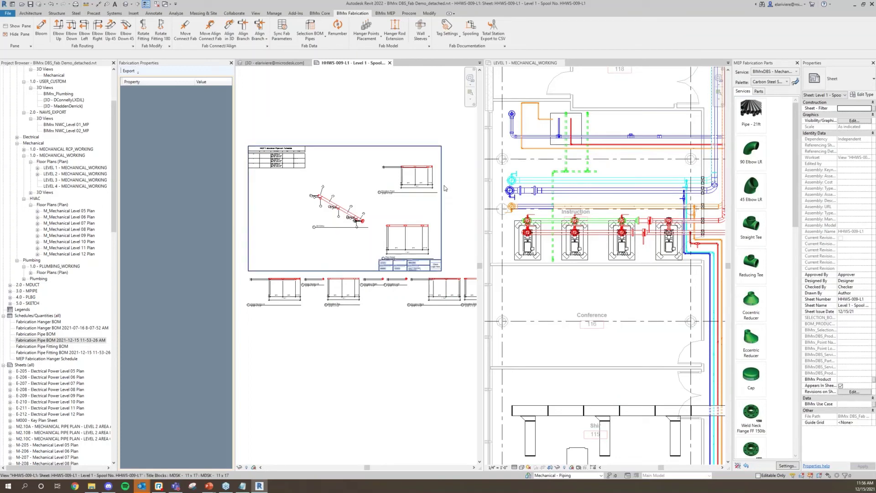
left_click(325, 14)
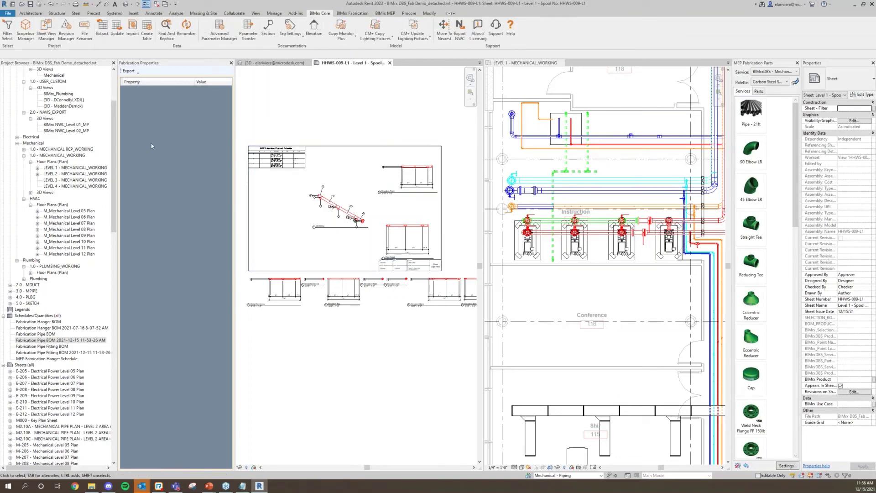
left_click(65, 35)
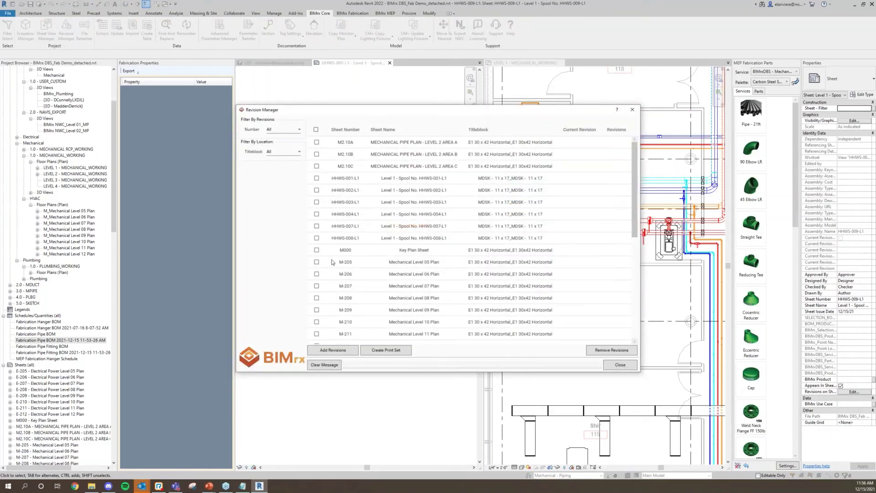
scroll(349, 162, "down", 5)
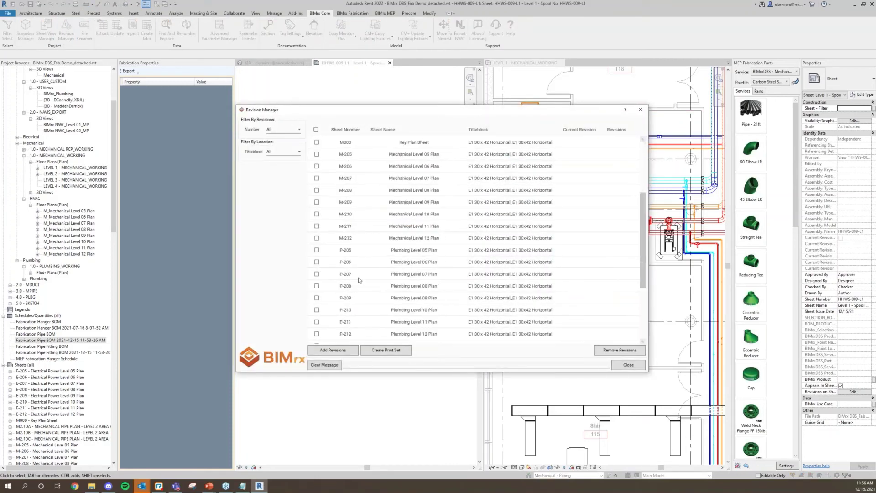
Add revision 1 to mechanical pipe plan sheets M2.10A, M2.10B and M2.10C
left_click(317, 166)
left_click(317, 142)
left_click(316, 154)
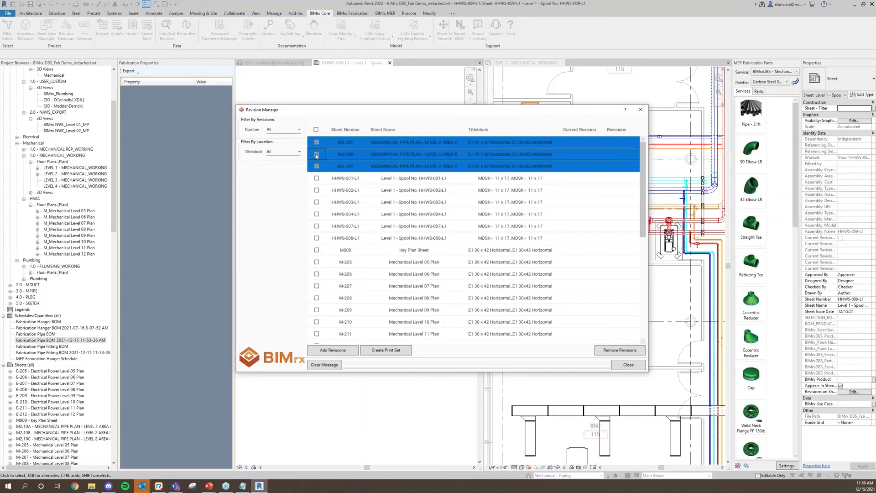
left_click(337, 349)
left_click(420, 260)
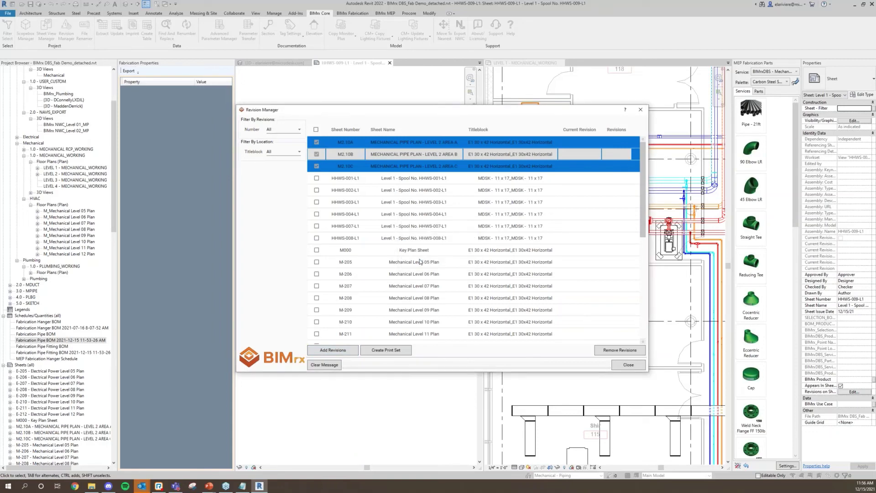
left_click(607, 153)
Filter the sheets by revision Seq. 1 and create print set "Rev 1 Printset" from M2.10A, M2.10B and M2.10C
left_click(301, 130)
left_click(281, 141)
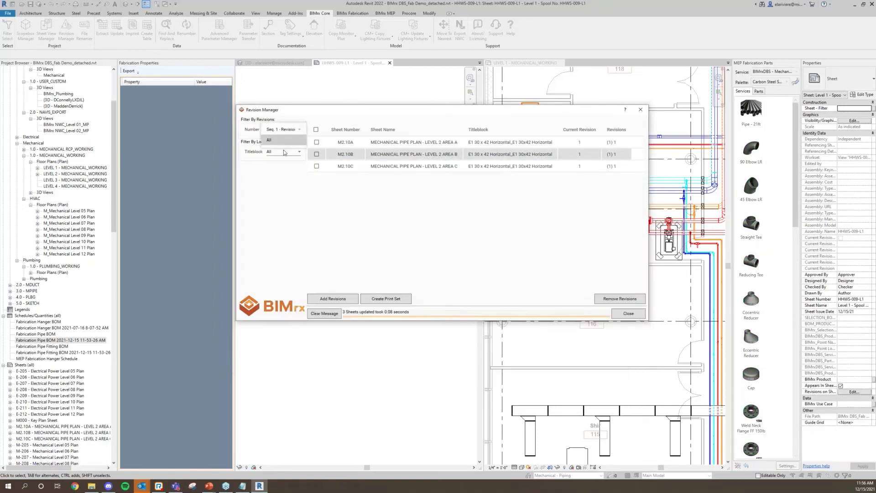
left_click_drag(316, 166, 316, 142)
left_click(384, 300)
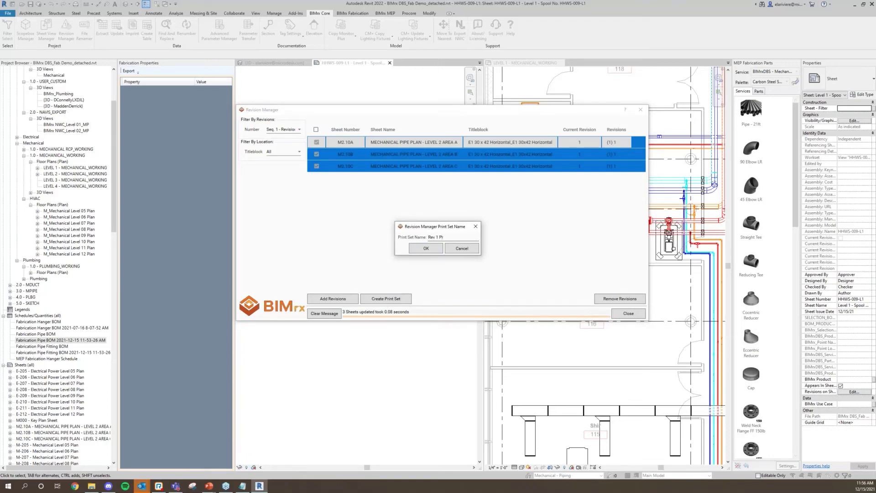
left_click(425, 248)
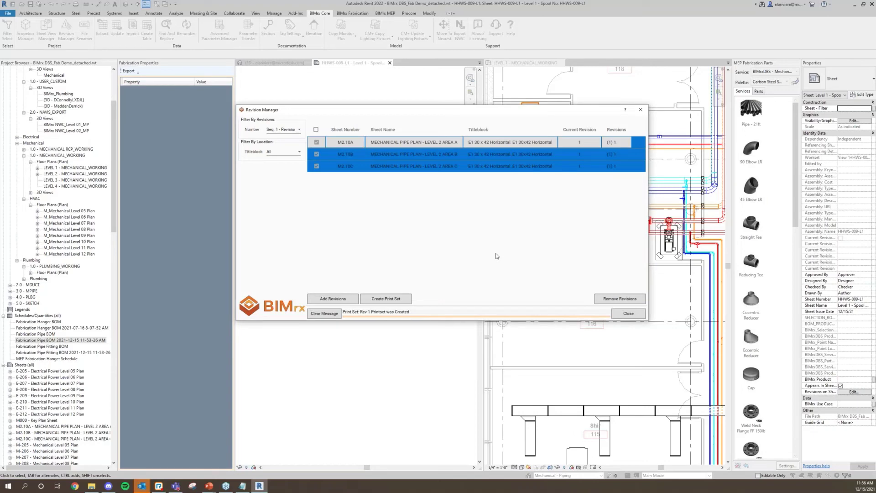